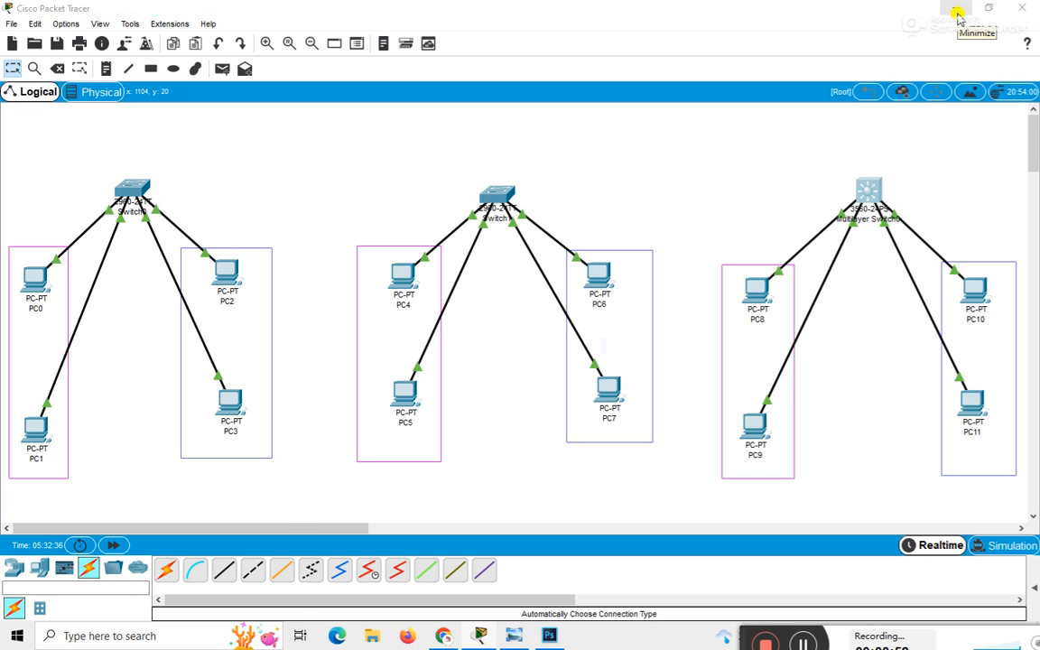
Open Microsoft Paint and handwrite "VLAN Topology" in black with the Pencil near the upper part of the canvas
{"action": "key", "text": "super+r"}
{"action": "type", "text": "mspaint"}
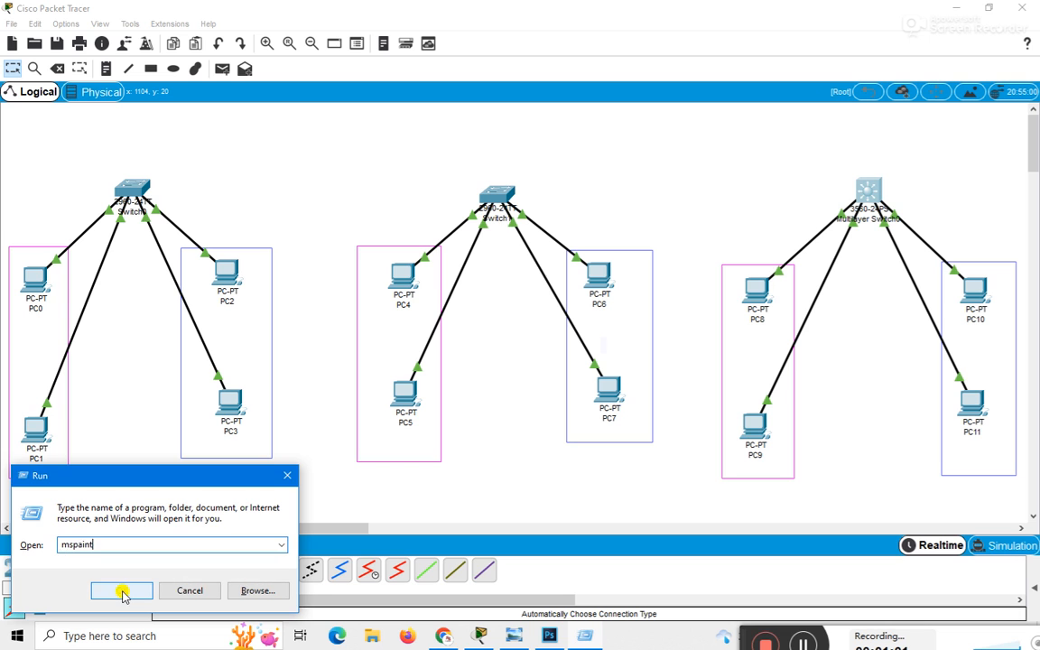
{"action": "left_click", "coordinate": [122, 590]}
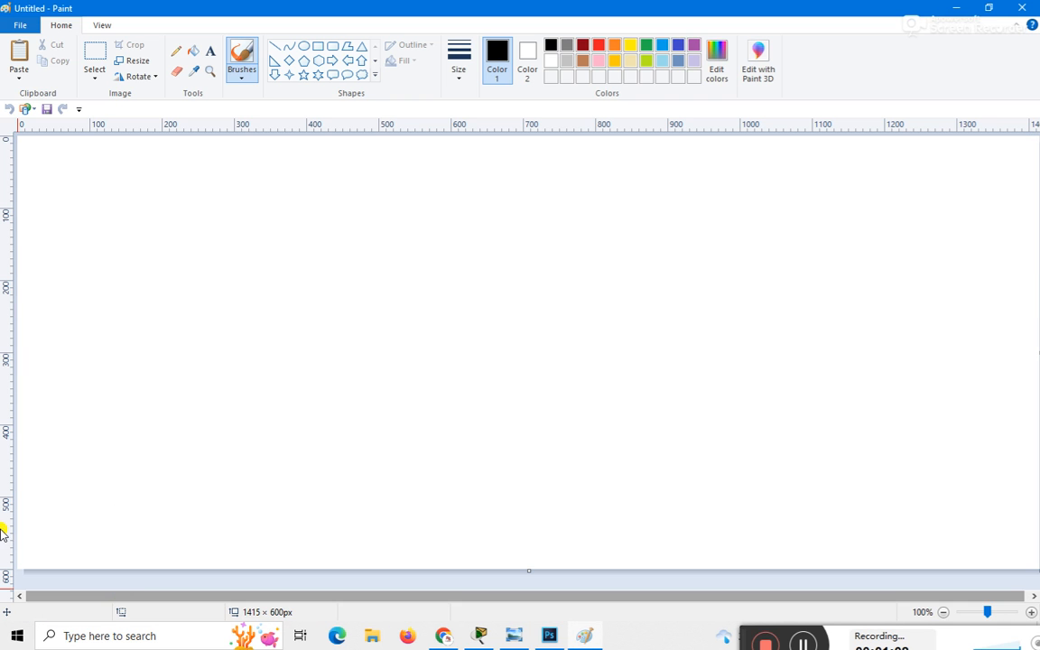
{"action": "left_click", "coordinate": [176, 50]}
{"action": "mouse_move", "coordinate": [116, 202]}
{"action": "left_mouse_down"}
{"action": "mouse_move", "coordinate": [142, 225]}
{"action": "mouse_move", "coordinate": [145, 200]}
{"action": "mouse_move", "coordinate": [170, 216]}
{"action": "mouse_move", "coordinate": [225, 195]}
{"action": "mouse_move", "coordinate": [226, 206]}
{"action": "mouse_move", "coordinate": [208, 201]}
{"action": "mouse_move", "coordinate": [238, 201]}
{"action": "mouse_move", "coordinate": [260, 160]}
{"action": "left_mouse_up"}
{"action": "mouse_move", "coordinate": [251, 251]}
{"action": "left_mouse_down"}
{"action": "mouse_move", "coordinate": [269, 287]}
{"action": "mouse_move", "coordinate": [273, 242]}
{"action": "mouse_move", "coordinate": [290, 269]}
{"action": "mouse_move", "coordinate": [289, 256]}
{"action": "mouse_move", "coordinate": [323, 276]}
{"action": "left_mouse_up"}
{"action": "mouse_move", "coordinate": [313, 235]}
{"action": "left_mouse_down"}
{"action": "mouse_move", "coordinate": [375, 263]}
{"action": "mouse_move", "coordinate": [404, 225]}
{"action": "mouse_move", "coordinate": [399, 239]}
{"action": "mouse_move", "coordinate": [419, 271]}
{"action": "mouse_move", "coordinate": [408, 233]}
{"action": "mouse_move", "coordinate": [443, 289]}
{"action": "left_mouse_up"}
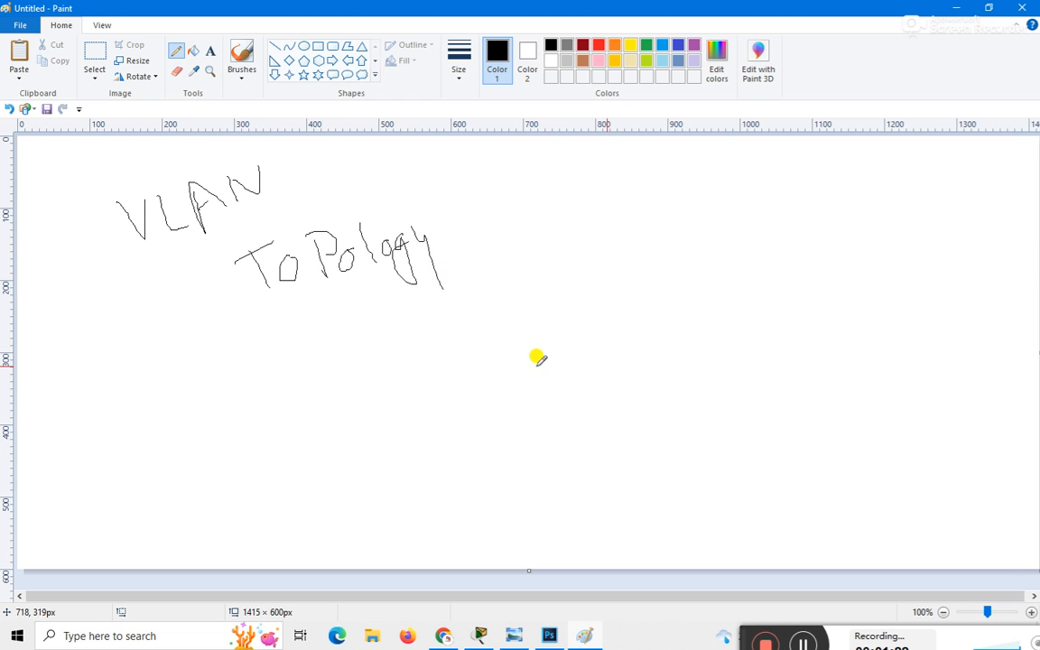
Handwrite "ISL" below the VLAN Topology title and "802.1Q" beneath it with the black Pencil
{"action": "mouse_move", "coordinate": [429, 326]}
{"action": "left_mouse_down"}
{"action": "mouse_move", "coordinate": [439, 354]}
{"action": "mouse_move", "coordinate": [439, 322]}
{"action": "mouse_move", "coordinate": [440, 354]}
{"action": "left_mouse_up"}
{"action": "mouse_move", "coordinate": [468, 314]}
{"action": "left_mouse_down"}
{"action": "mouse_move", "coordinate": [463, 350]}
{"action": "mouse_move", "coordinate": [542, 337]}
{"action": "left_mouse_up"}
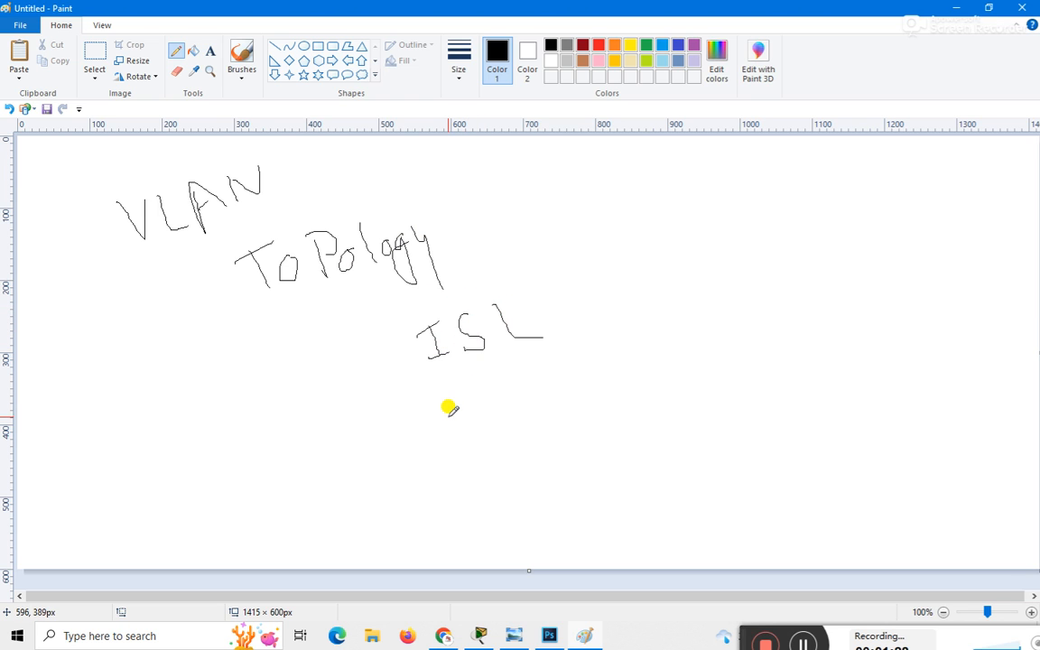
{"action": "mouse_move", "coordinate": [444, 390]}
{"action": "left_mouse_down"}
{"action": "mouse_move", "coordinate": [461, 380]}
{"action": "mouse_move", "coordinate": [446, 397]}
{"action": "mouse_move", "coordinate": [463, 390]}
{"action": "mouse_move", "coordinate": [443, 375]}
{"action": "mouse_move", "coordinate": [488, 400]}
{"action": "mouse_move", "coordinate": [480, 377]}
{"action": "mouse_move", "coordinate": [522, 404]}
{"action": "left_mouse_up"}
{"action": "left_click", "coordinate": [545, 391]}
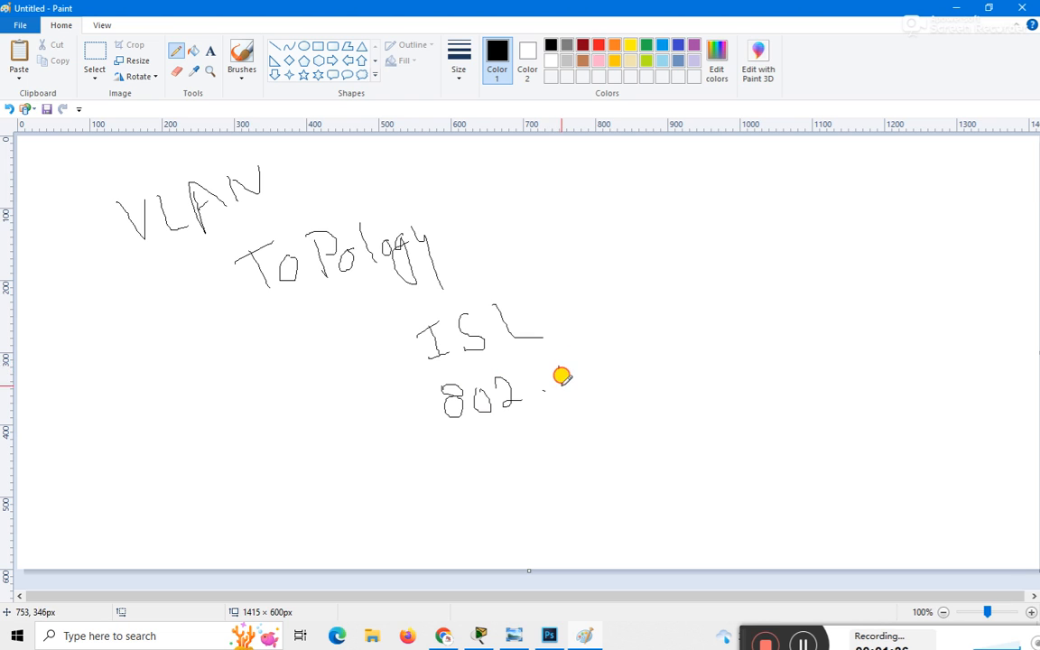
{"action": "mouse_move", "coordinate": [558, 367]}
{"action": "left_mouse_down"}
{"action": "mouse_move", "coordinate": [560, 386]}
{"action": "mouse_move", "coordinate": [571, 365]}
{"action": "mouse_move", "coordinate": [610, 390]}
{"action": "left_mouse_up"}
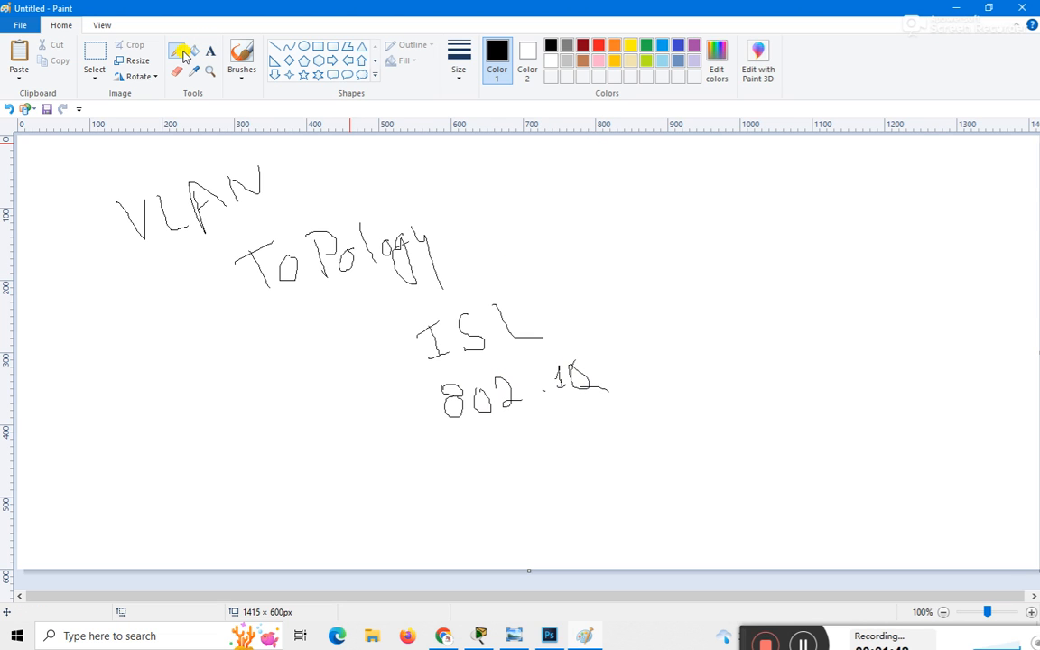
Mark ISL and 802.1Q with red ticks, using a thicker line for the tick at 802.1Q
{"action": "left_click", "coordinate": [598, 44]}
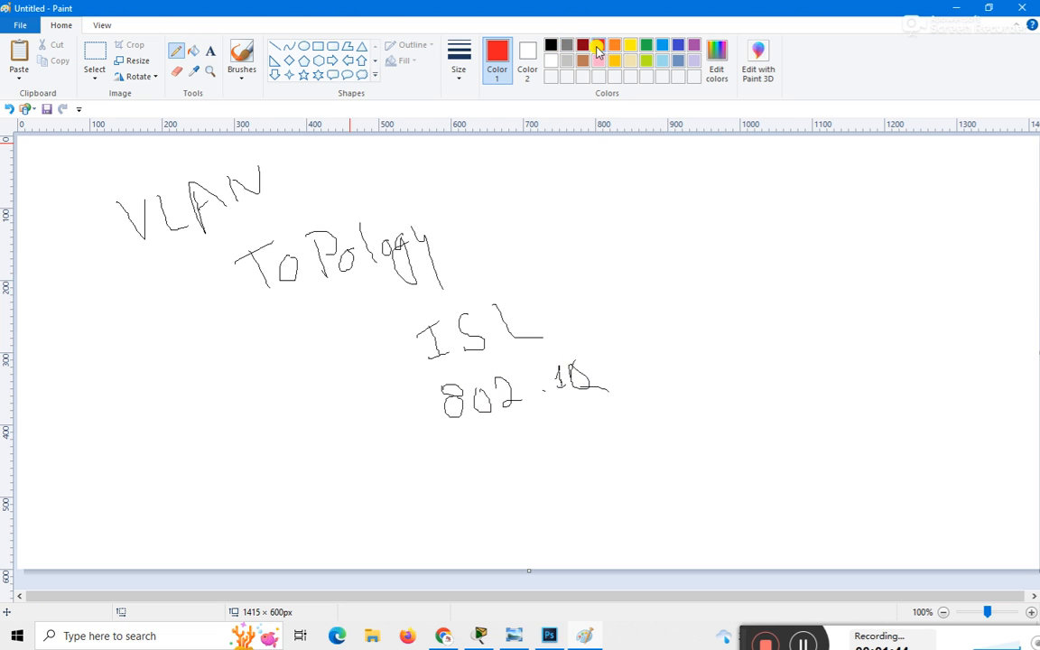
{"action": "left_click_drag", "start_coordinate": [529, 303], "coordinate": [545, 270]}
{"action": "left_click", "coordinate": [459, 63]}
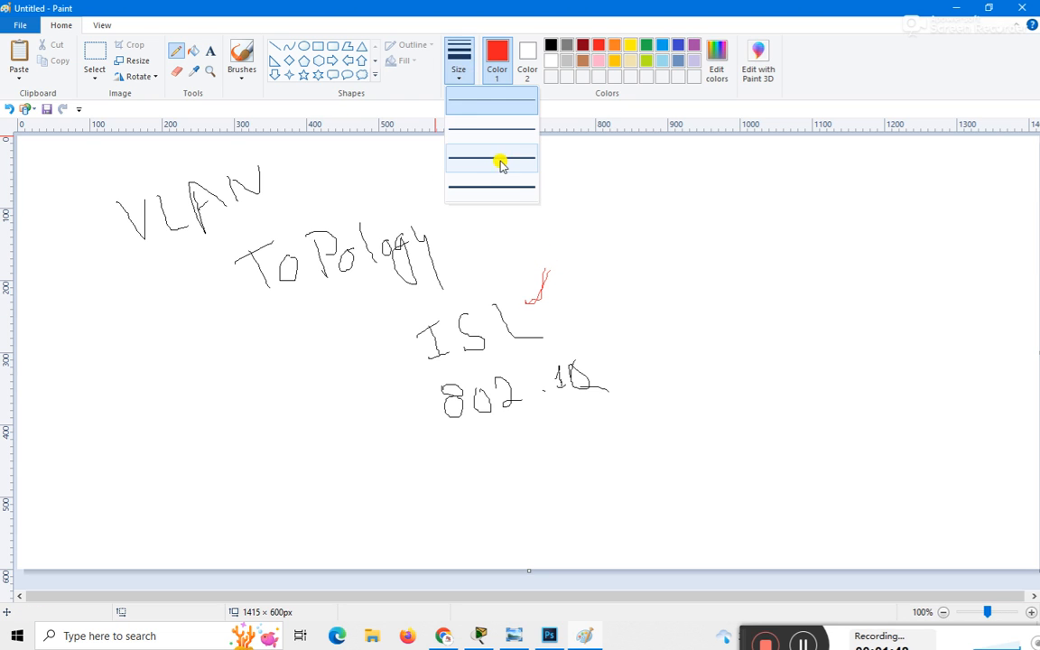
{"action": "left_click", "coordinate": [501, 167]}
{"action": "left_click_drag", "start_coordinate": [598, 360], "coordinate": [636, 330]}
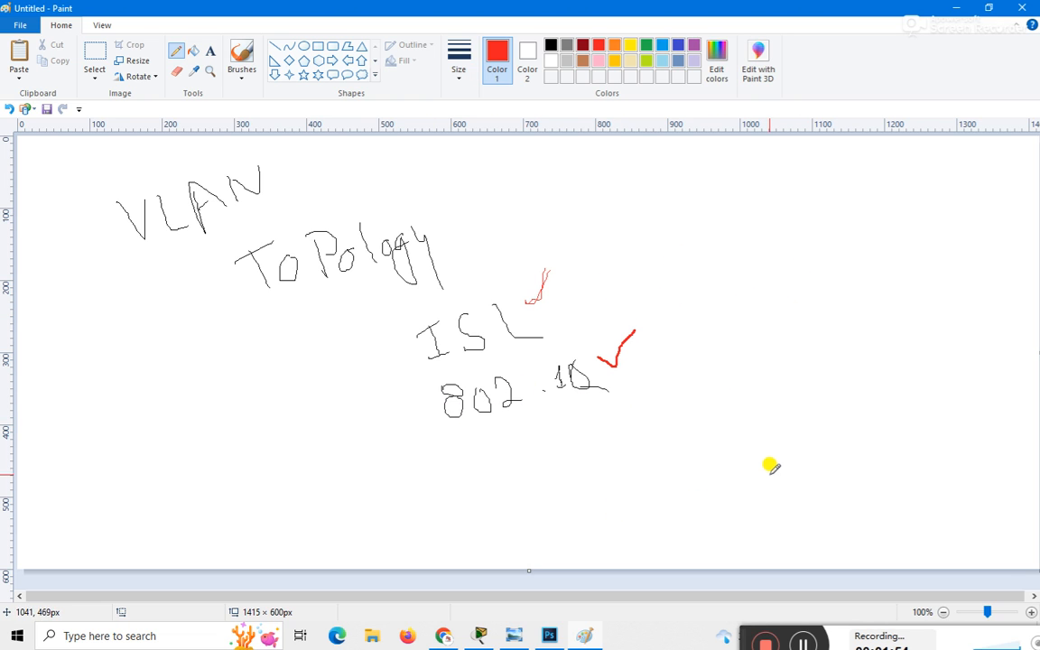
Handwrite "dot.1Q" in red beside the 802.1Q line and draw a loop around it
{"action": "mouse_move", "coordinate": [768, 410]}
{"action": "left_mouse_down"}
{"action": "mouse_move", "coordinate": [726, 434]}
{"action": "mouse_move", "coordinate": [744, 377]}
{"action": "mouse_move", "coordinate": [768, 402]}
{"action": "mouse_move", "coordinate": [757, 423]}
{"action": "mouse_move", "coordinate": [773, 386]}
{"action": "mouse_move", "coordinate": [789, 402]}
{"action": "mouse_move", "coordinate": [773, 388]}
{"action": "mouse_move", "coordinate": [829, 394]}
{"action": "mouse_move", "coordinate": [832, 405]}
{"action": "mouse_move", "coordinate": [857, 387]}
{"action": "mouse_move", "coordinate": [852, 372]}
{"action": "mouse_move", "coordinate": [876, 390]}
{"action": "left_mouse_up"}
{"action": "left_click", "coordinate": [813, 405]}
{"action": "mouse_move", "coordinate": [876, 346]}
{"action": "left_mouse_down"}
{"action": "mouse_move", "coordinate": [804, 341]}
{"action": "mouse_move", "coordinate": [931, 400]}
{"action": "mouse_move", "coordinate": [854, 346]}
{"action": "left_mouse_up"}
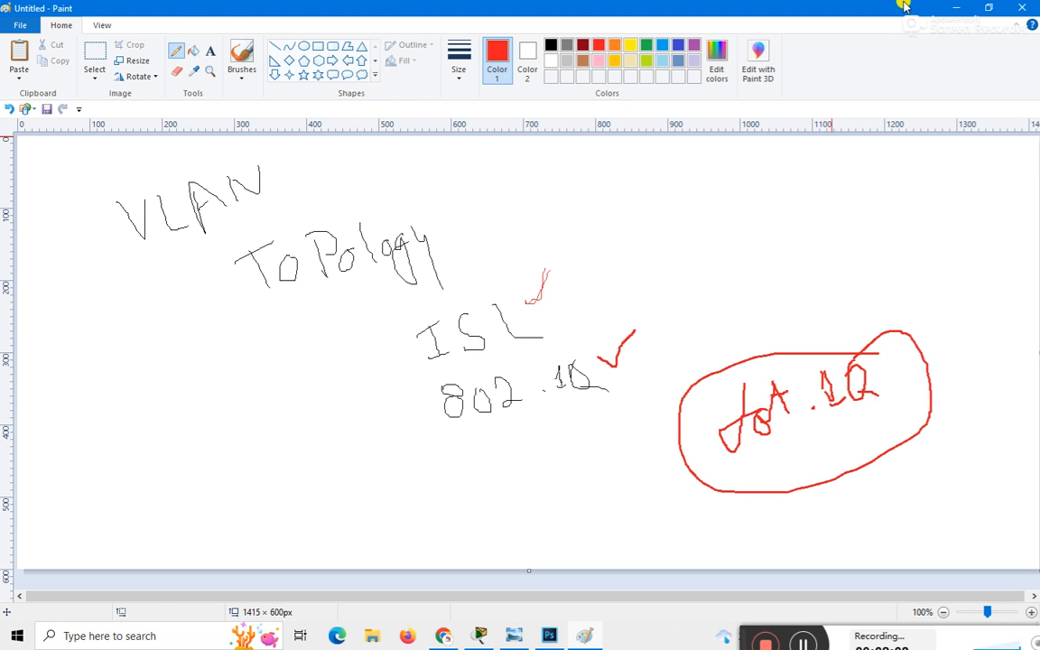
Switch to Cisco Packet Tracer, look at Switch0's command line, and close its window
{"action": "key", "text": "alt+Tab"}
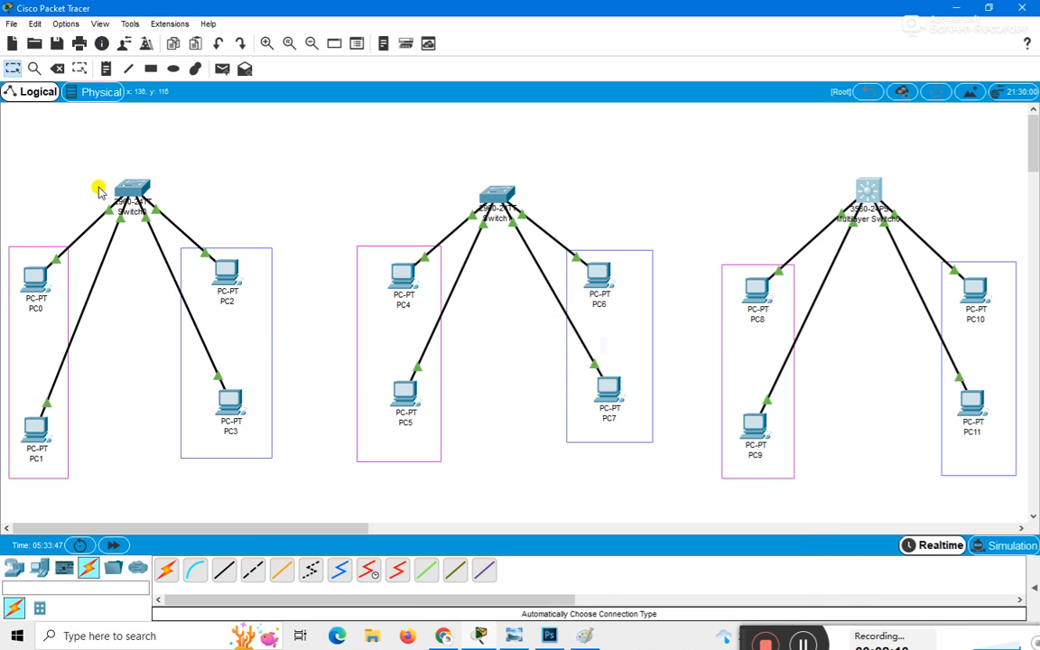
{"action": "left_click", "coordinate": [140, 194]}
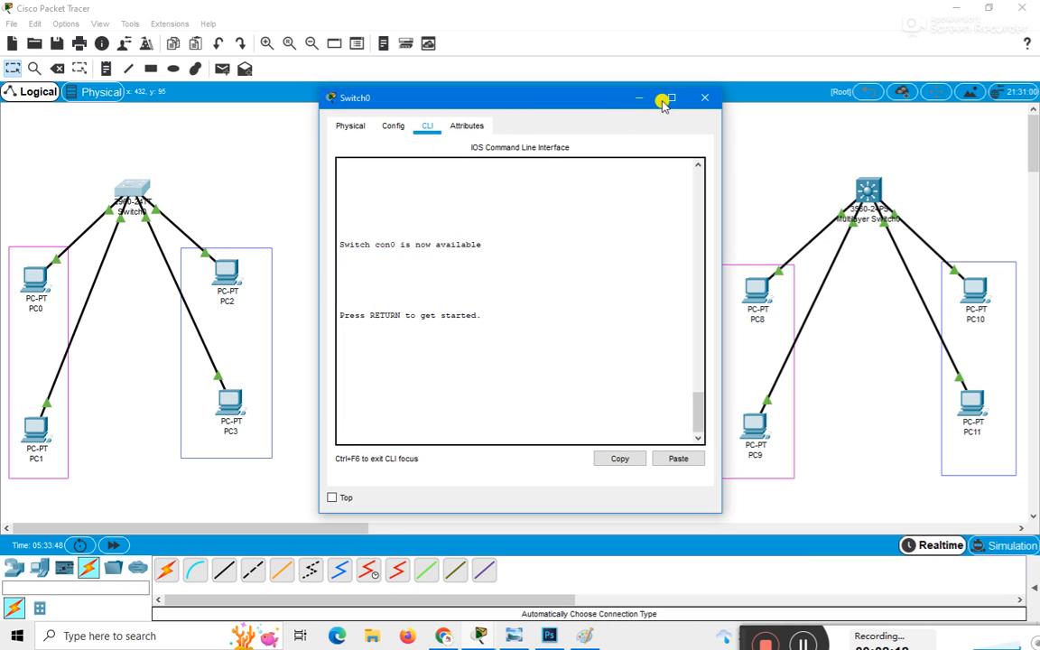
{"action": "left_click", "coordinate": [697, 100]}
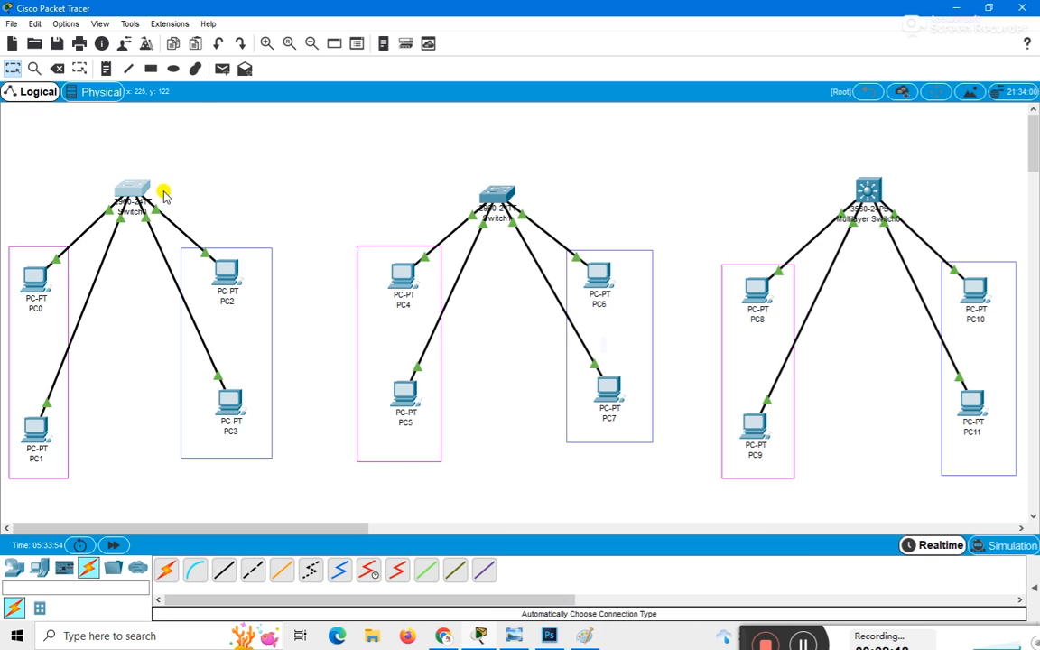
Place a note beside Switch0 reading "Vlan Topoloy", a blank line, "ISL - Cisco prop." and "802.1Q - Open Source"
{"action": "left_click", "coordinate": [106, 68]}
{"action": "left_click", "coordinate": [185, 146]}
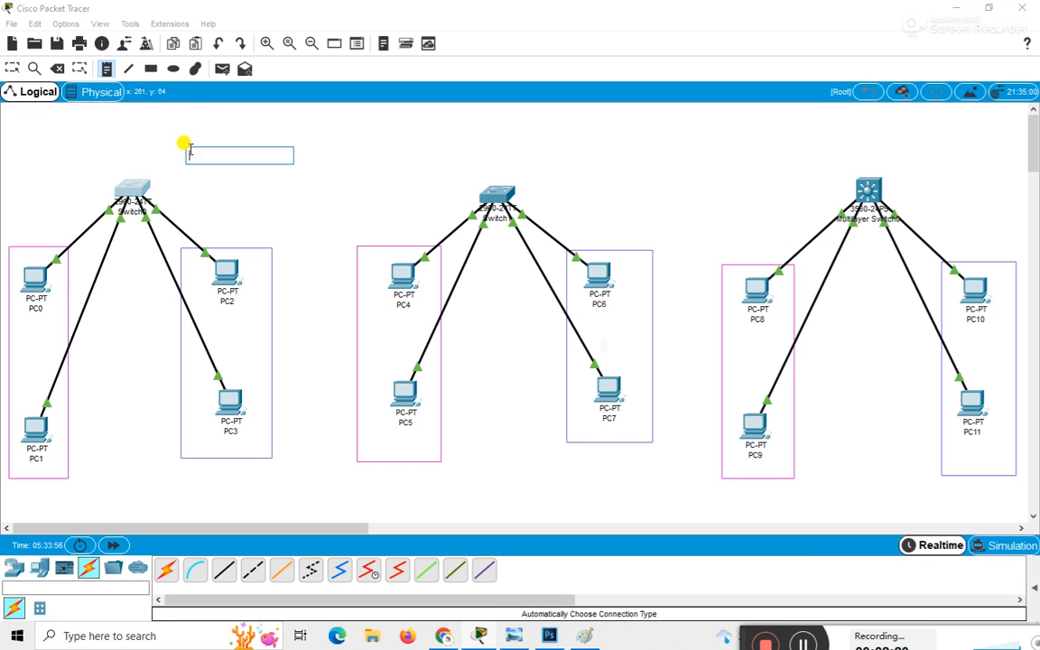
{"action": "type", "text": "is"}
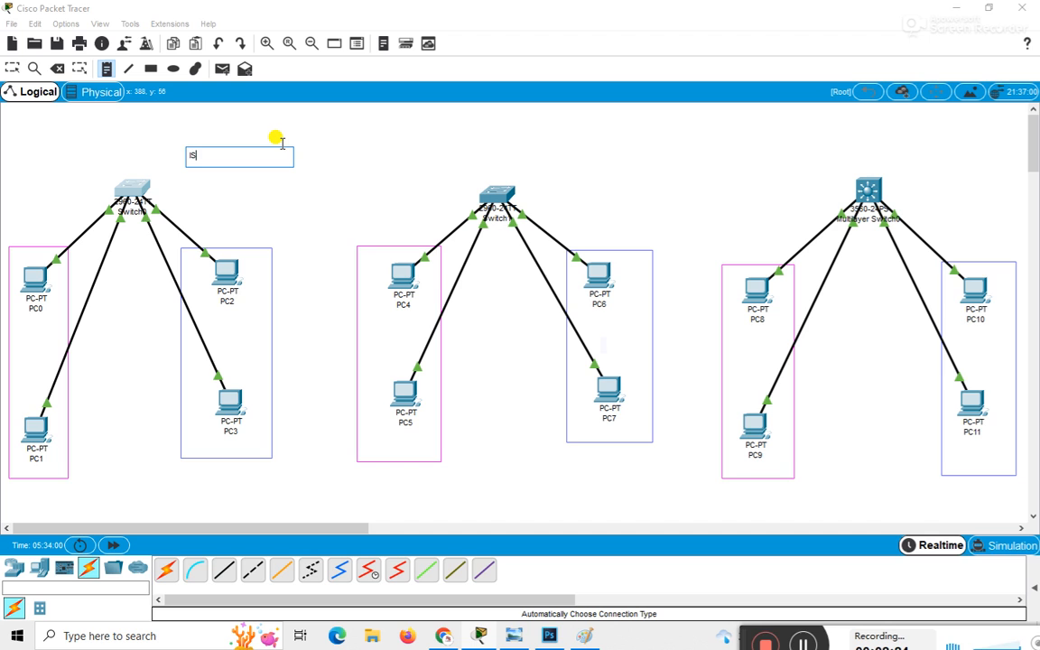
{"action": "left_click_drag", "start_coordinate": [209, 154], "coordinate": [178, 156]}
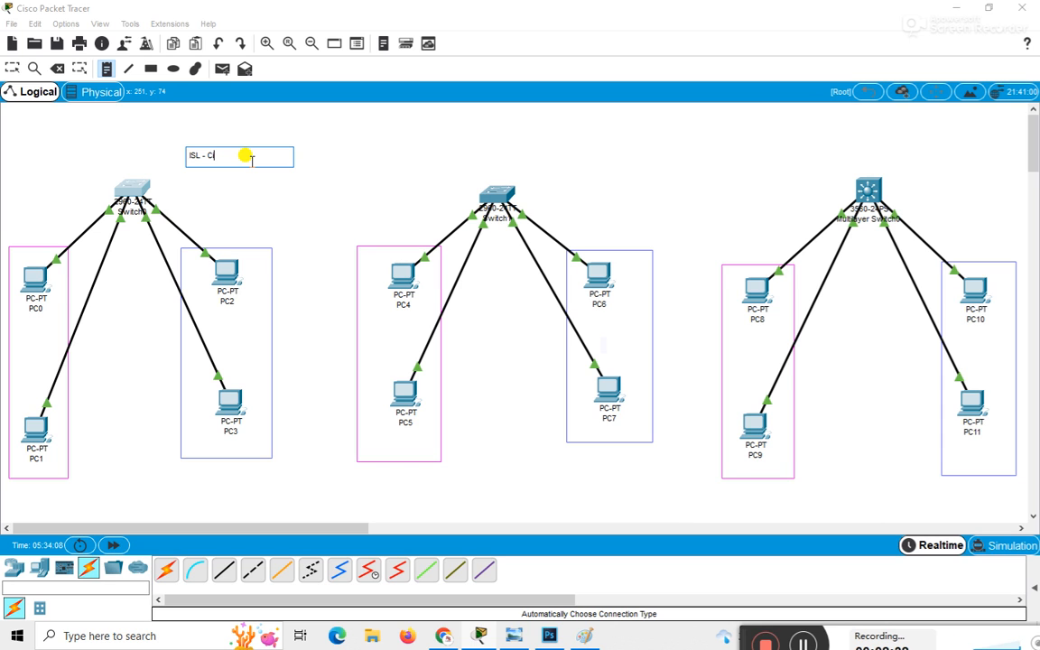
{"action": "type", "text": "pr"}
{"action": "key", "text": "Return"}
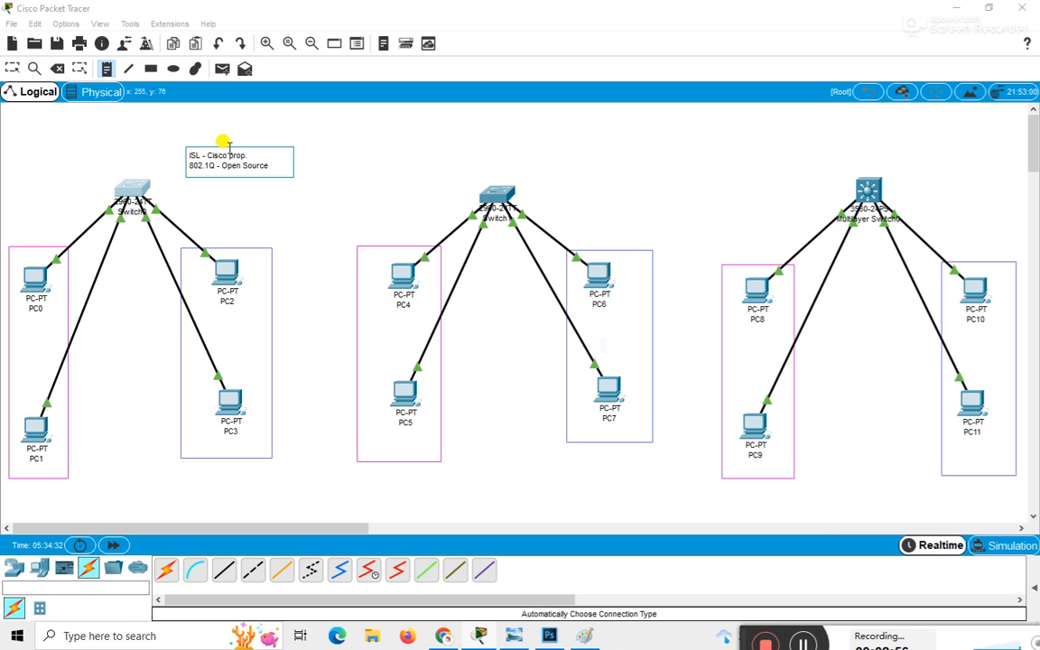
{"action": "key", "text": "Return"}
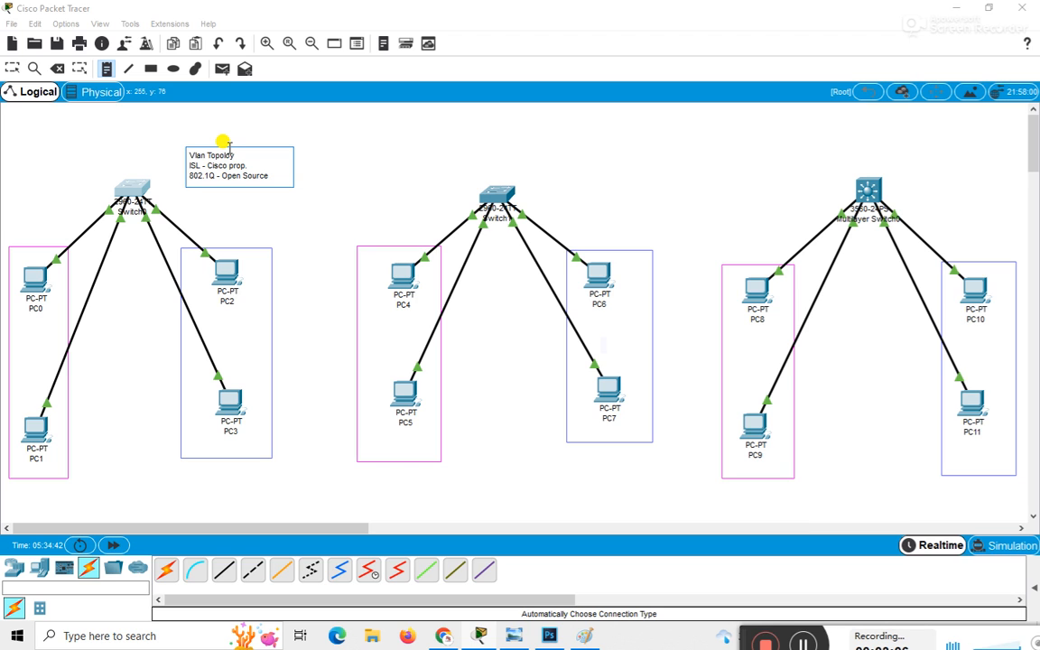
{"action": "key", "text": "Return"}
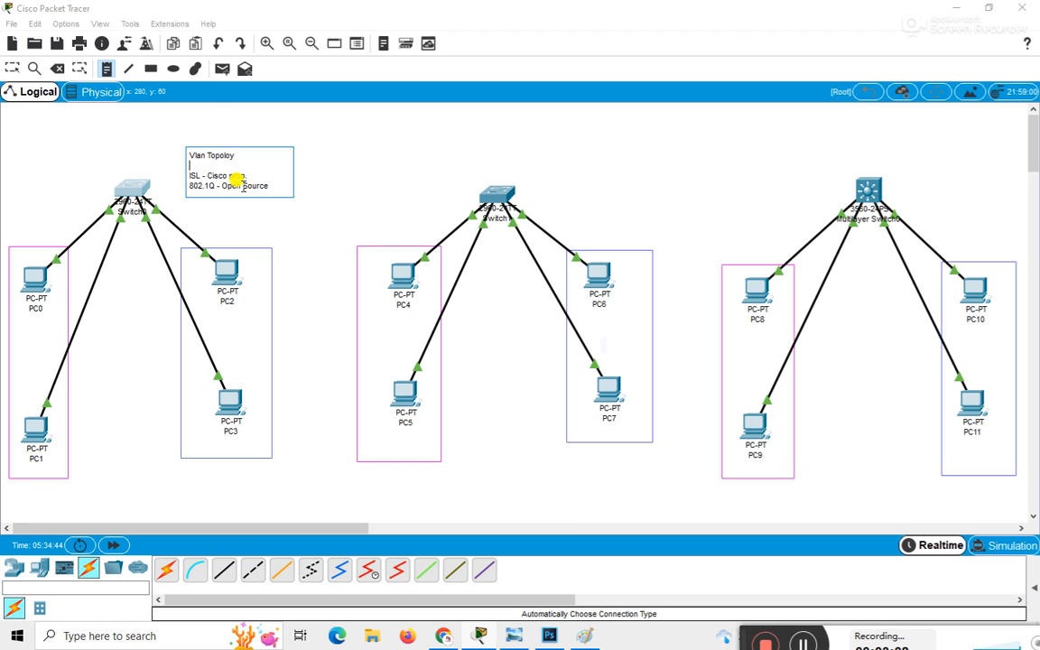
Highlight the ISL and 802.1Q lines of the note in turn, and leave the note tool
{"action": "left_click", "coordinate": [245, 175]}
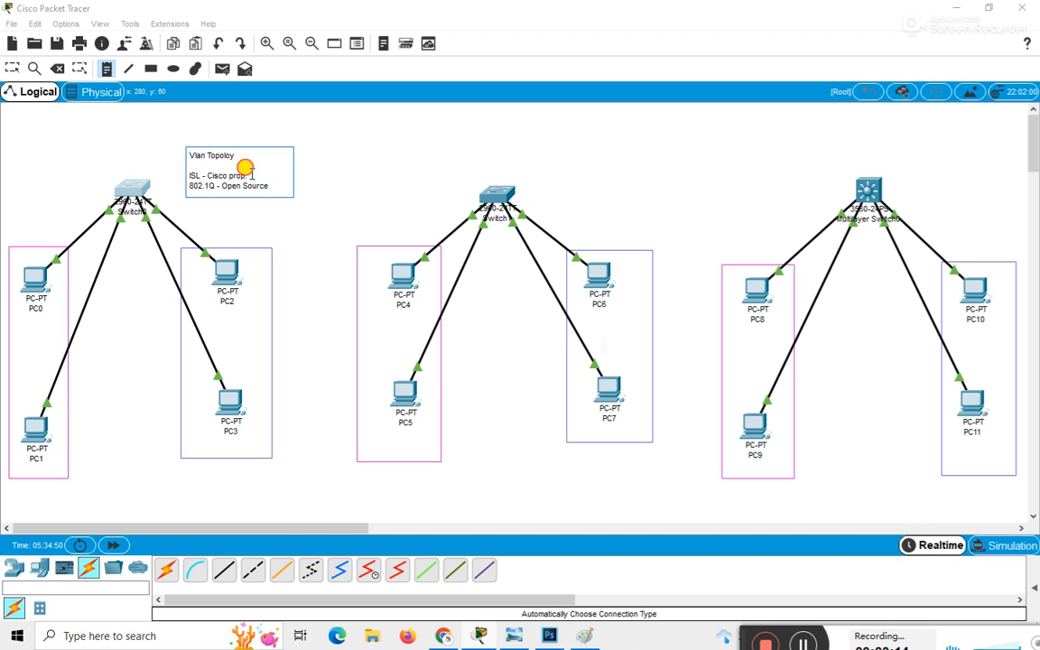
{"action": "left_click_drag", "start_coordinate": [244, 175], "coordinate": [186, 175]}
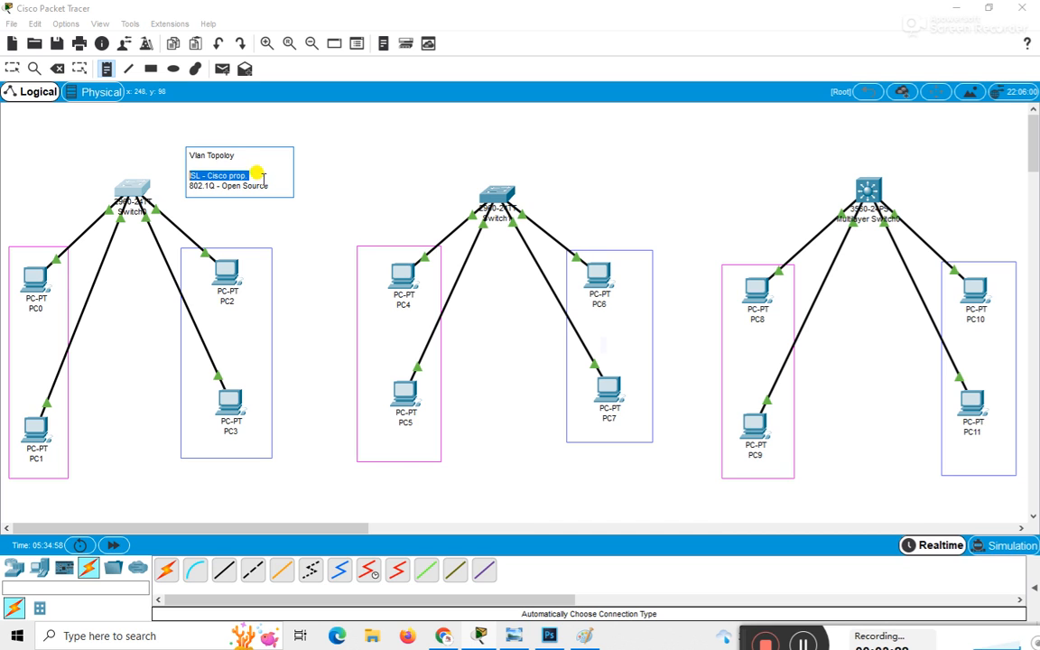
{"action": "left_click_drag", "start_coordinate": [278, 187], "coordinate": [183, 186]}
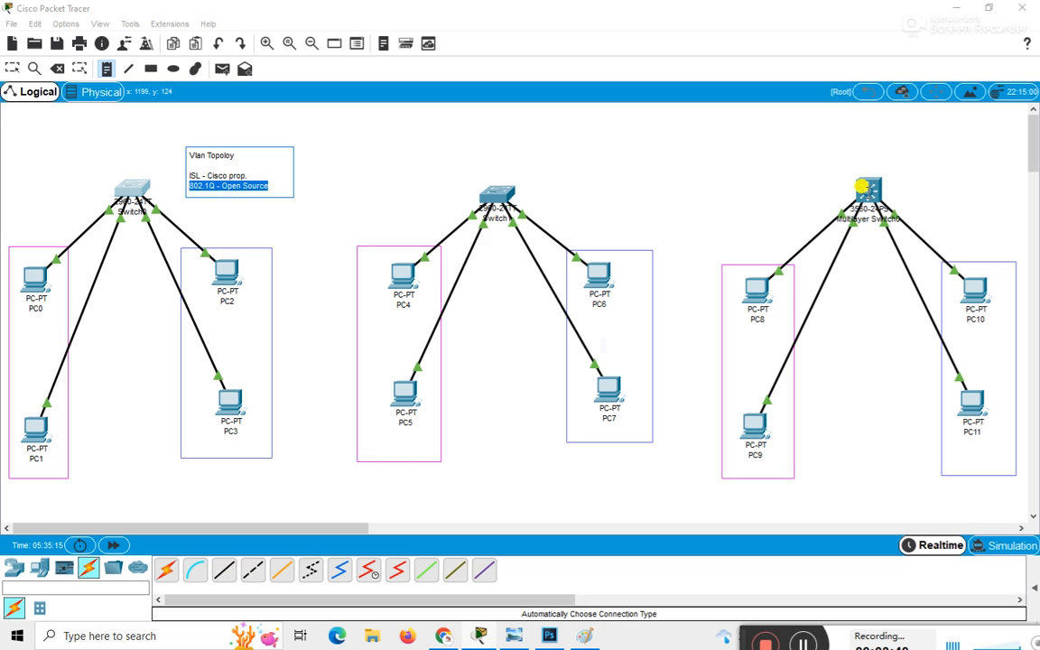
{"action": "left_click", "coordinate": [232, 158]}
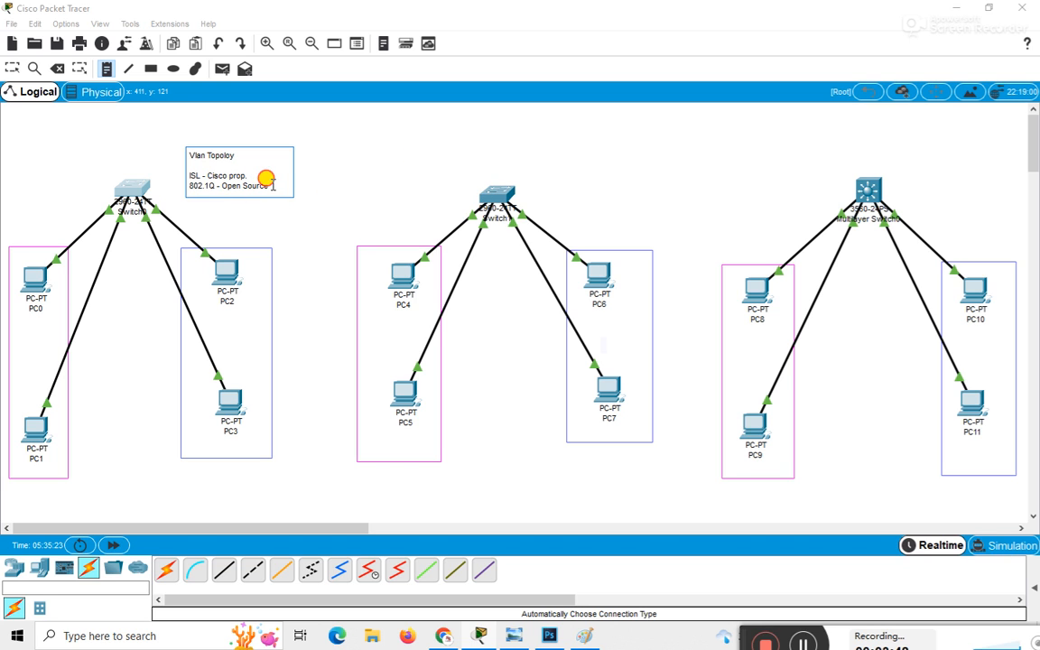
{"action": "left_click_drag", "start_coordinate": [273, 186], "coordinate": [191, 186]}
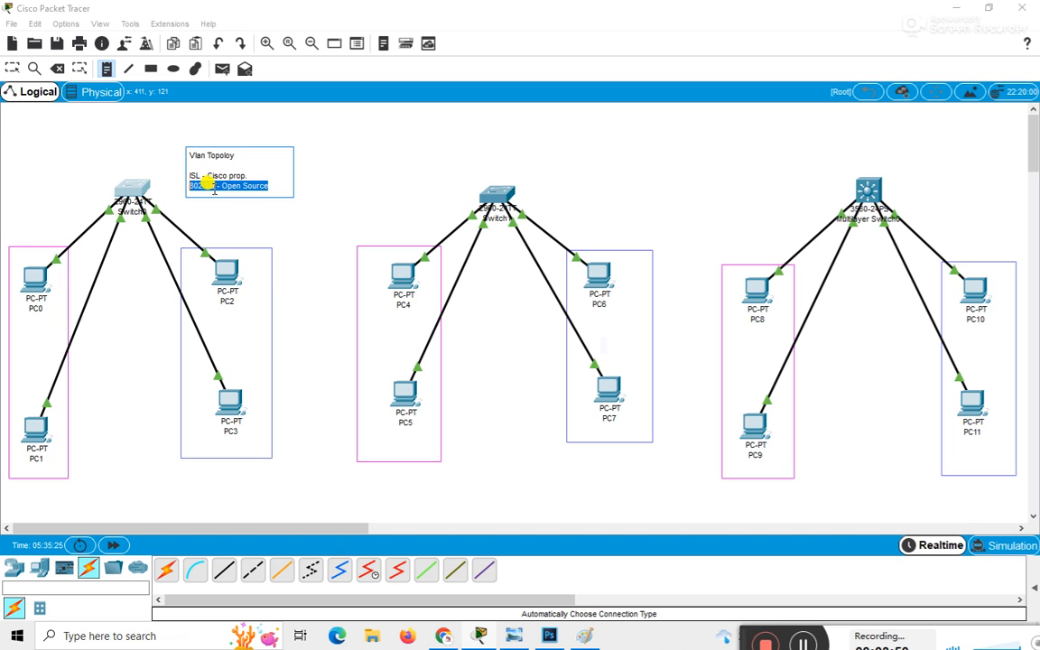
{"action": "left_click", "coordinate": [131, 188]}
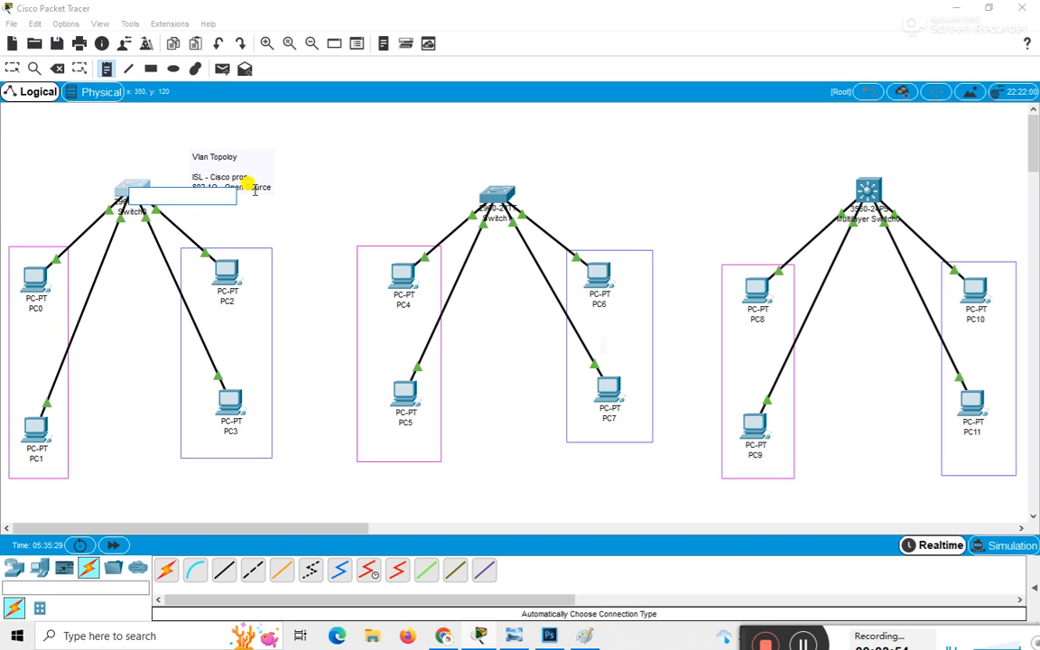
{"action": "key", "text": "Escape"}
Change the note's heading beside Switch0 to "Vlan Protocol"
{"action": "left_click", "coordinate": [223, 155]}
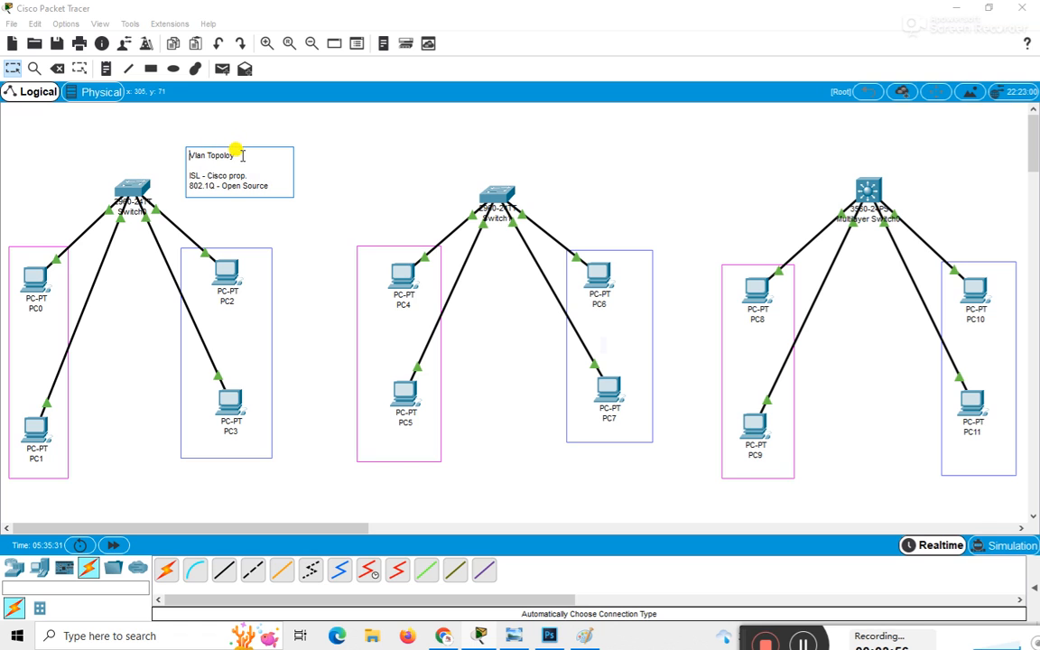
{"action": "left_click_drag", "start_coordinate": [233, 150], "coordinate": [206, 150]}
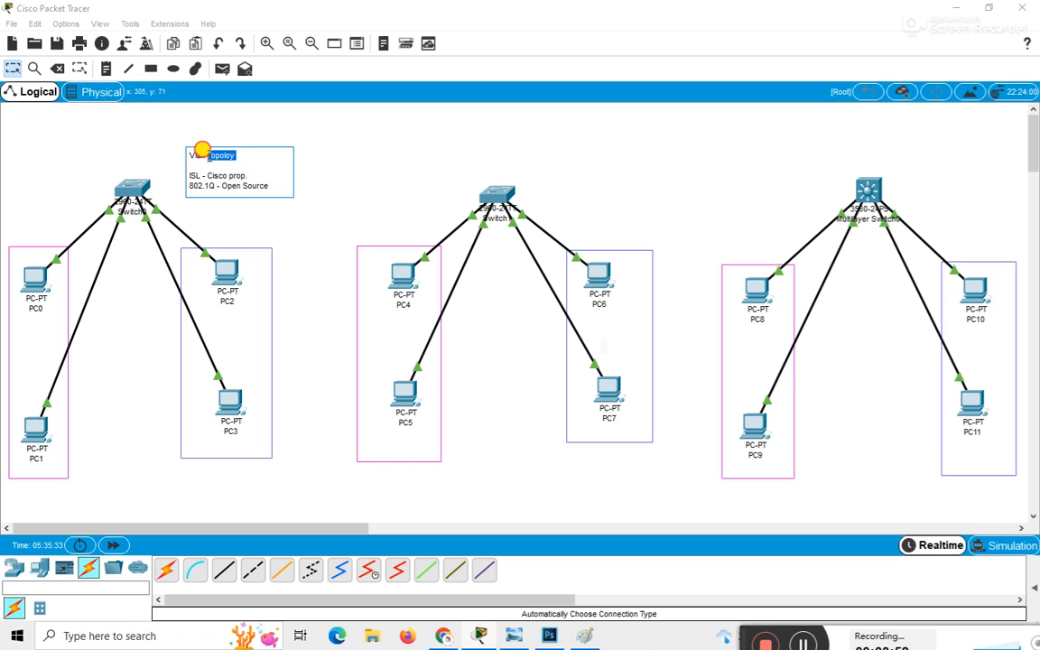
{"action": "type", "text": "Protoc"}
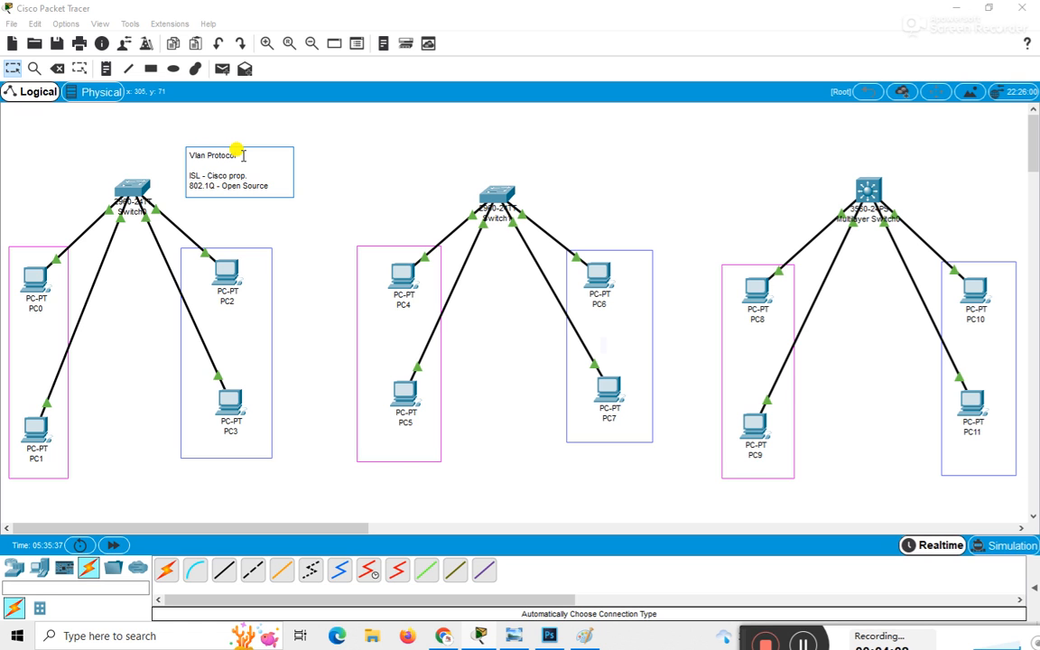
{"action": "left_click", "coordinate": [268, 204]}
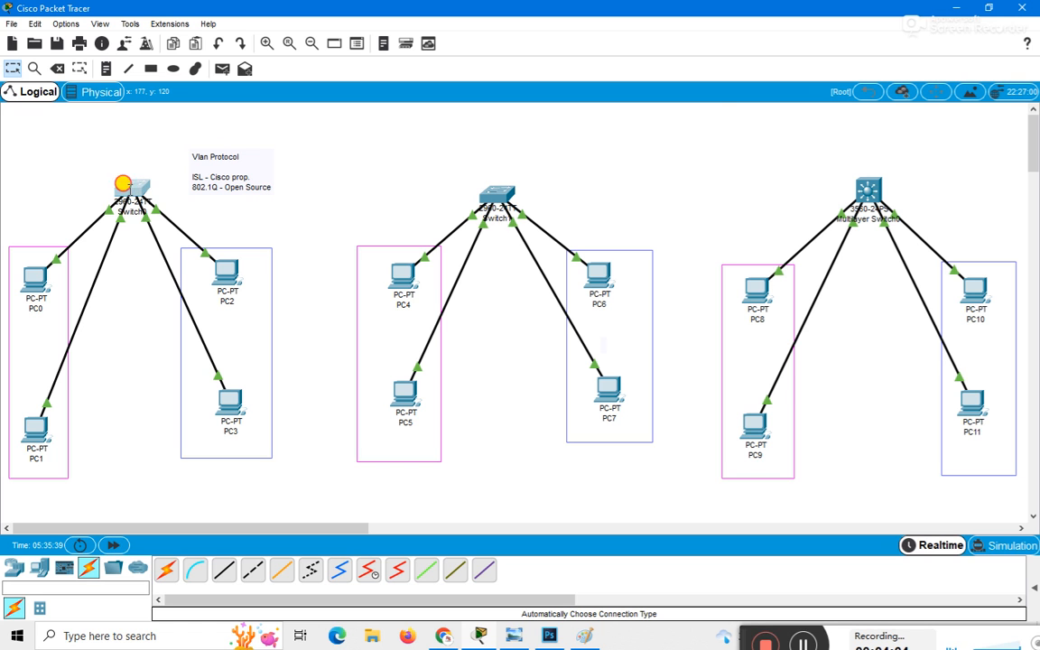
Open Switch0's command line and enter privileged EXEC mode with en
{"action": "left_click", "coordinate": [126, 186]}
{"action": "key", "text": "Return"}
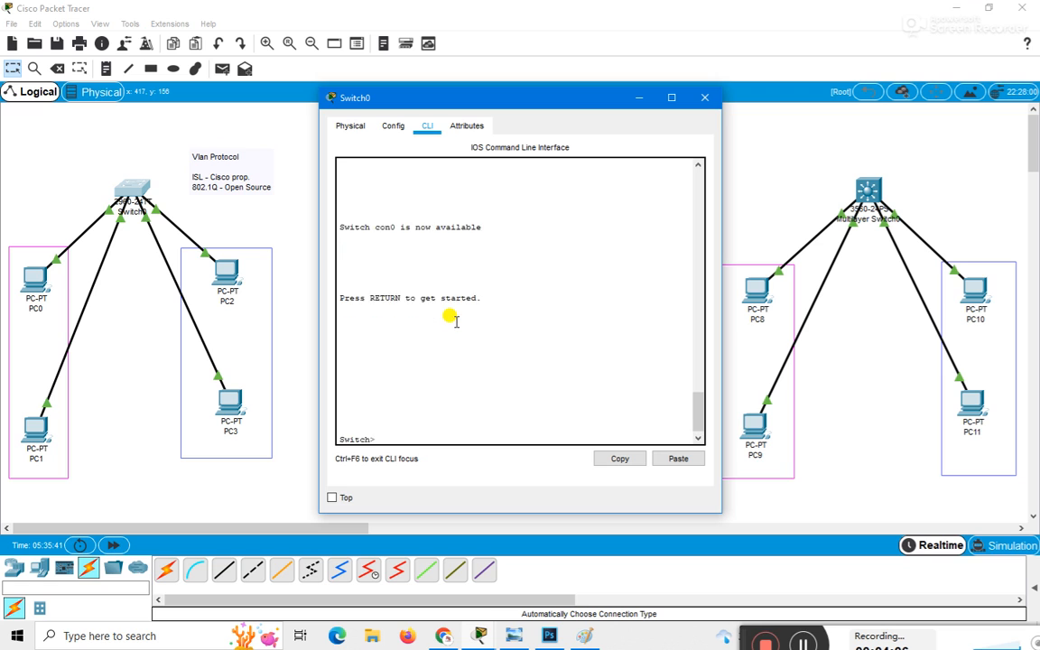
{"action": "key", "text": "Return"}
{"action": "key", "text": "Return"}
{"action": "key", "text": "Return"}
{"action": "key", "text": "Return"}
{"action": "key", "text": "Return"}
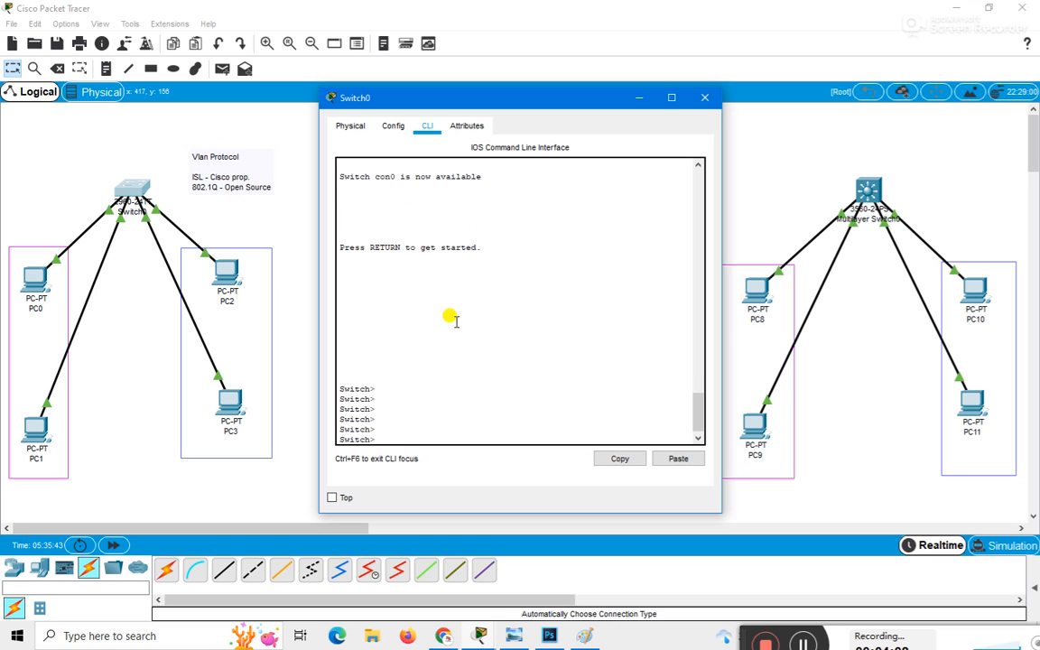
{"action": "type", "text": "en"}
{"action": "key", "text": "Return"}
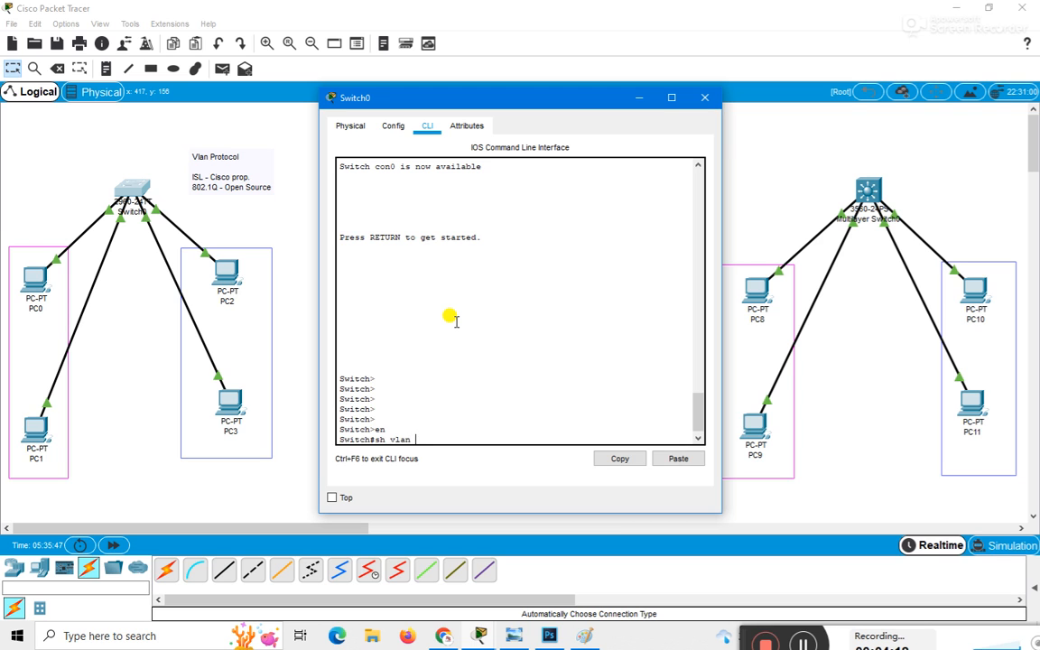
Run sh vlan trunk and sh vlan brief on Switch0, and view the output in the maximized window
{"action": "key", "text": "Return"}
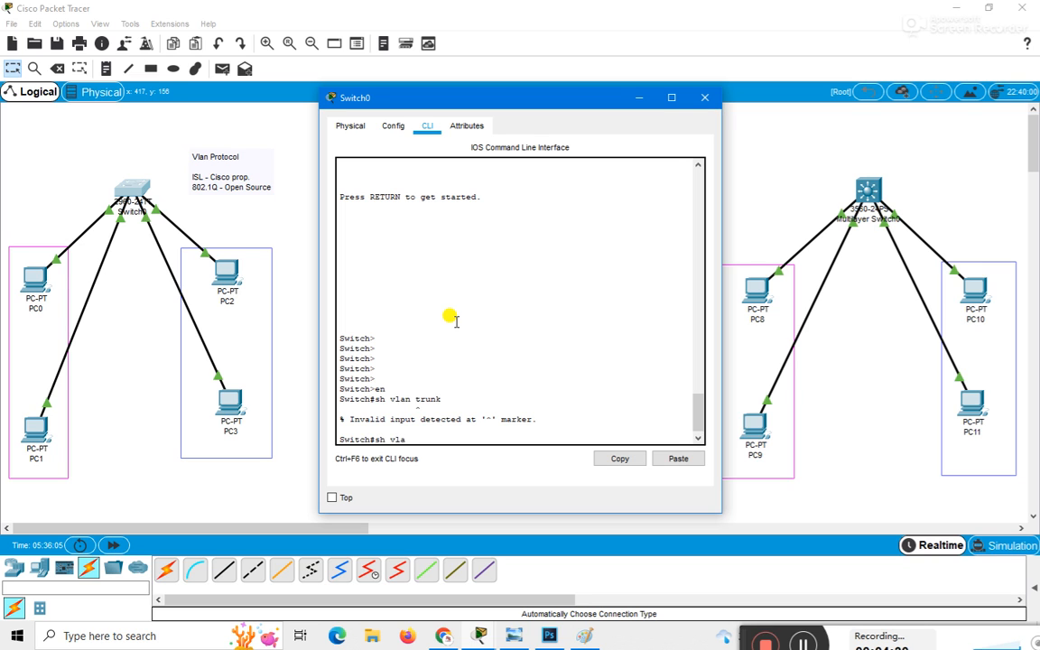
{"action": "type", "text": "ef"}
{"action": "key", "text": "Return"}
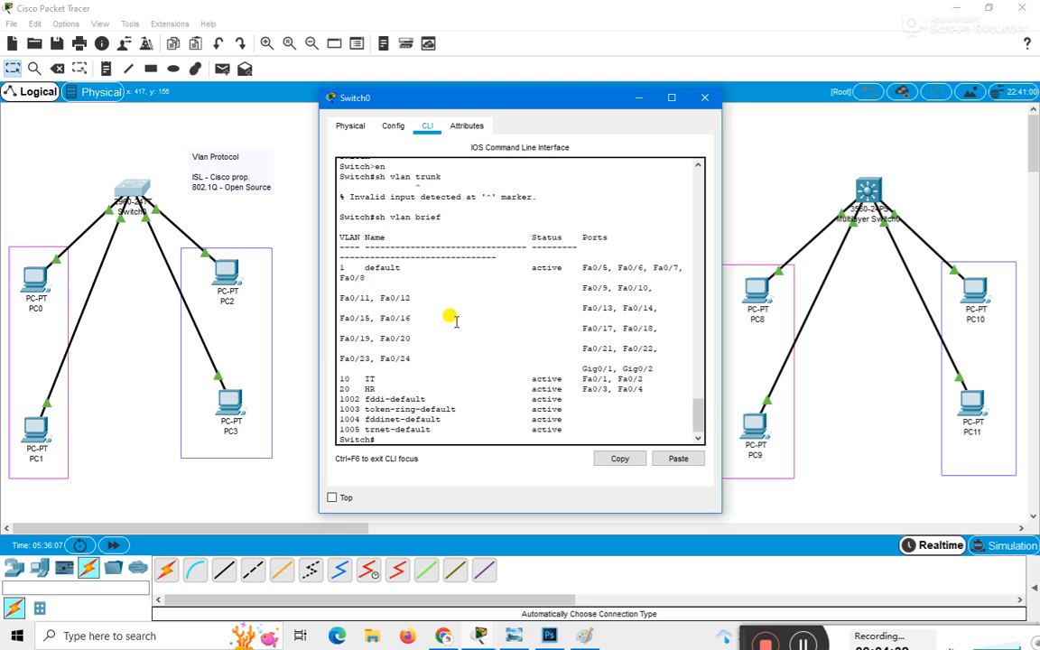
{"action": "left_click", "coordinate": [669, 98]}
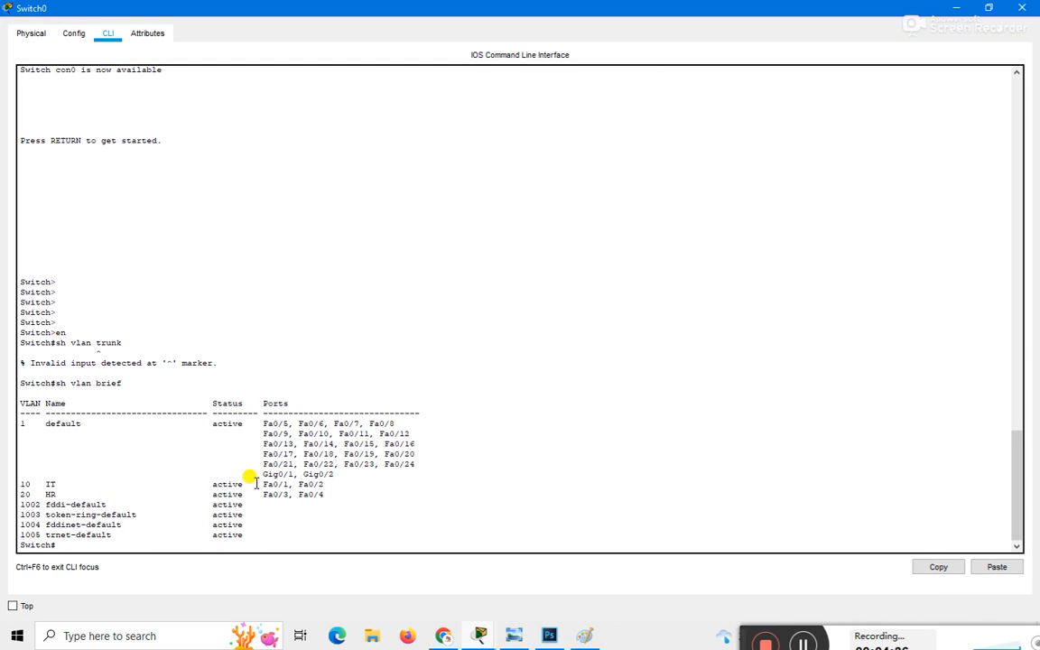
Highlight the VLAN 10 IT and VLAN 20 HR rows of the sh vlan brief output in turn, and minimize Switch0's window
{"action": "left_click_drag", "start_coordinate": [323, 484], "coordinate": [9, 483]}
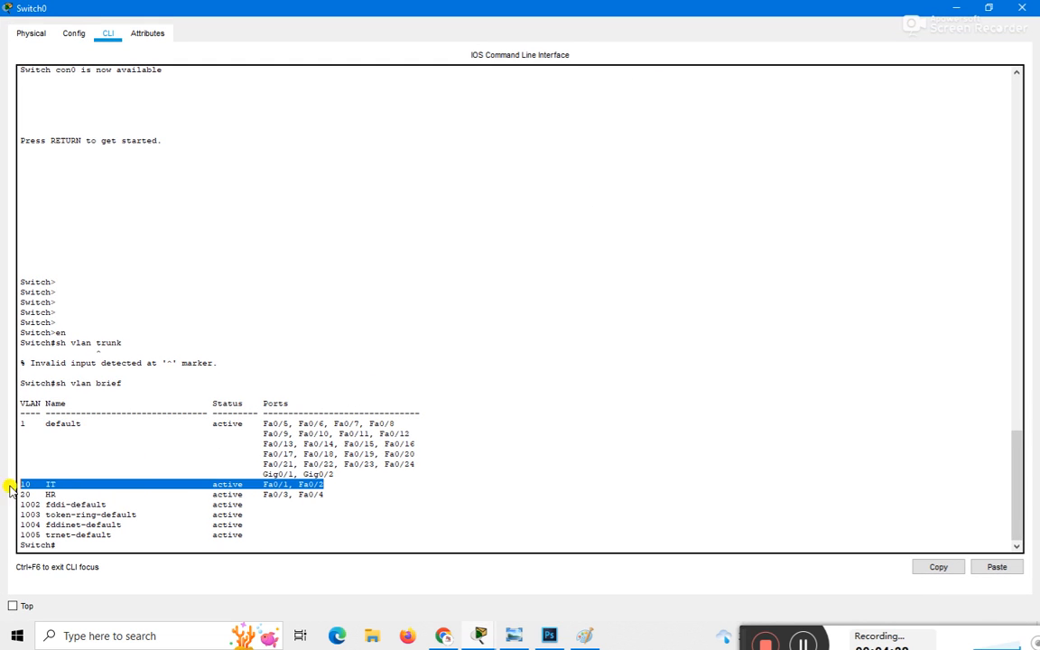
{"action": "left_click_drag", "start_coordinate": [357, 502], "coordinate": [48, 497]}
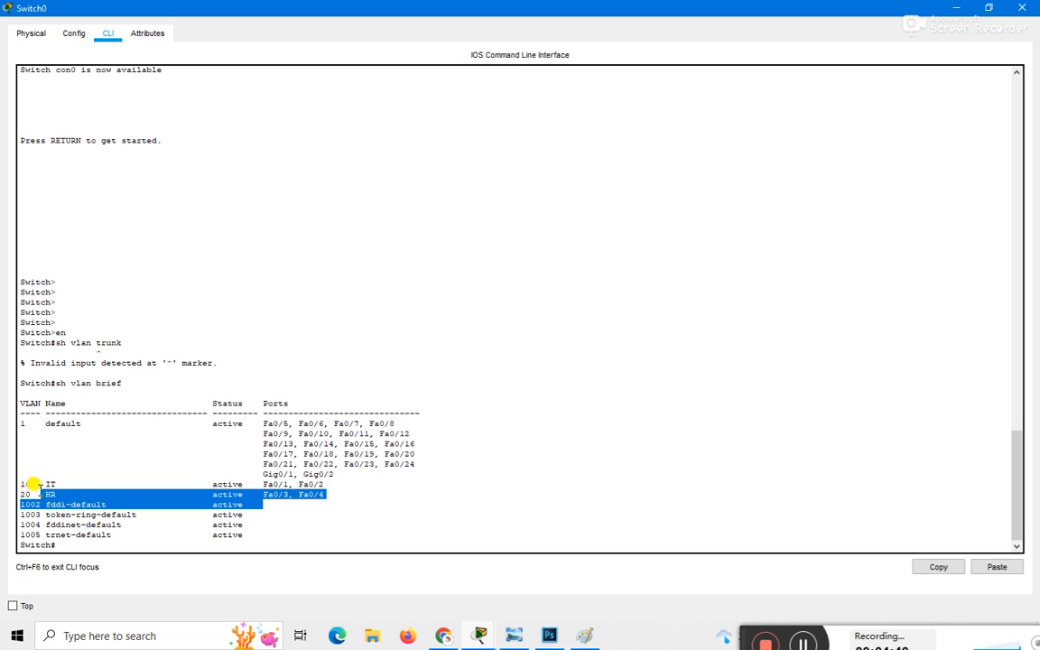
{"action": "left_click", "coordinate": [316, 499]}
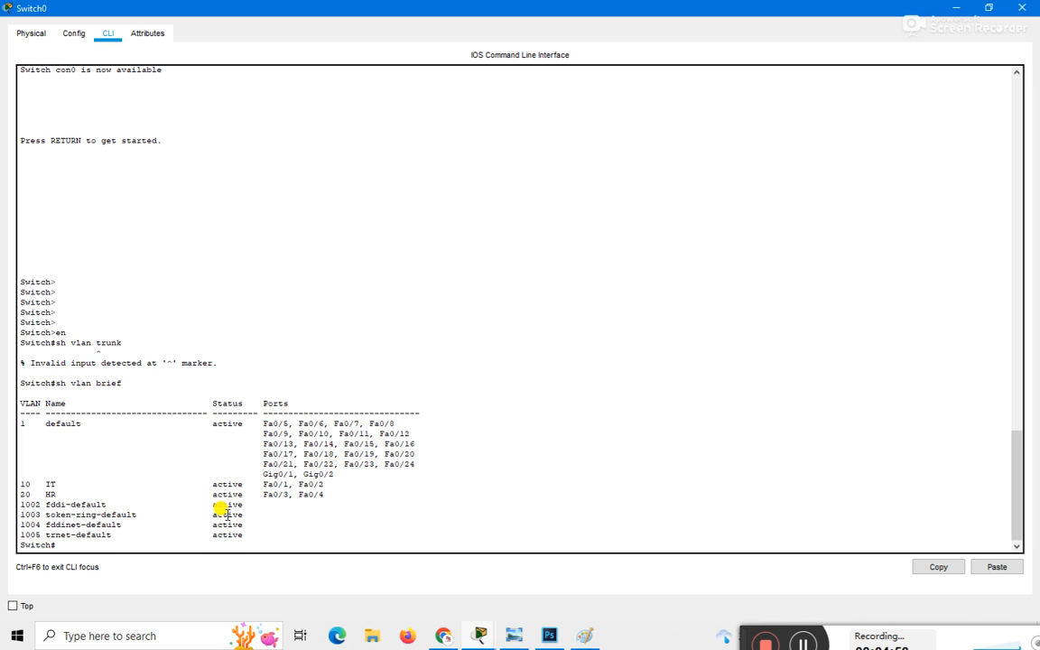
{"action": "left_click", "coordinate": [960, 8]}
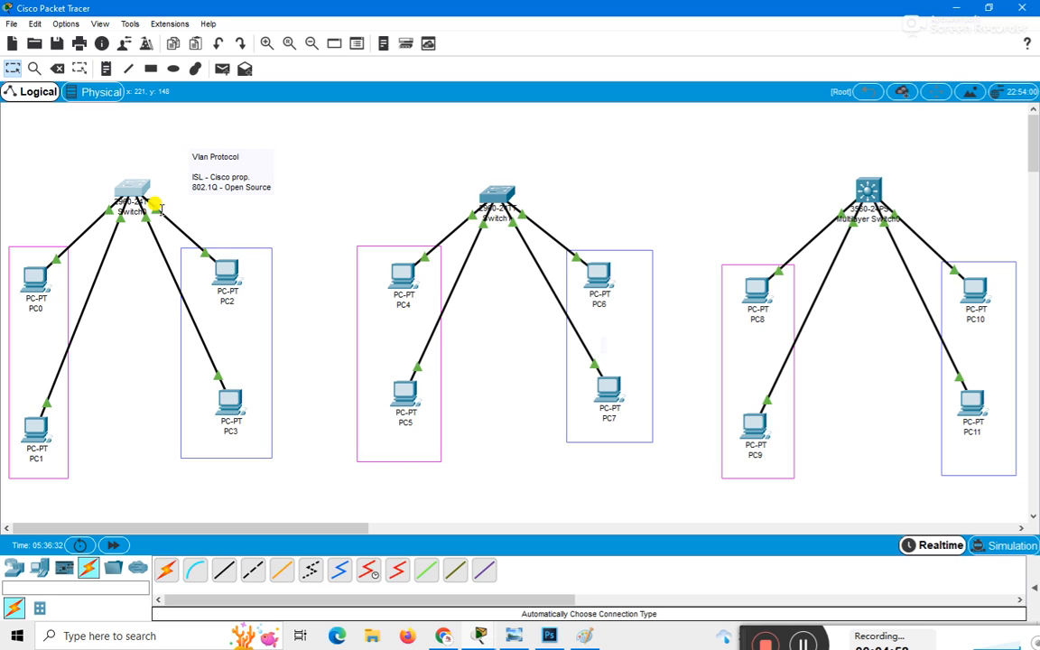
Move the Vlan Protocol note from beside Switch0 to above Switch1
{"action": "left_click", "coordinate": [239, 154]}
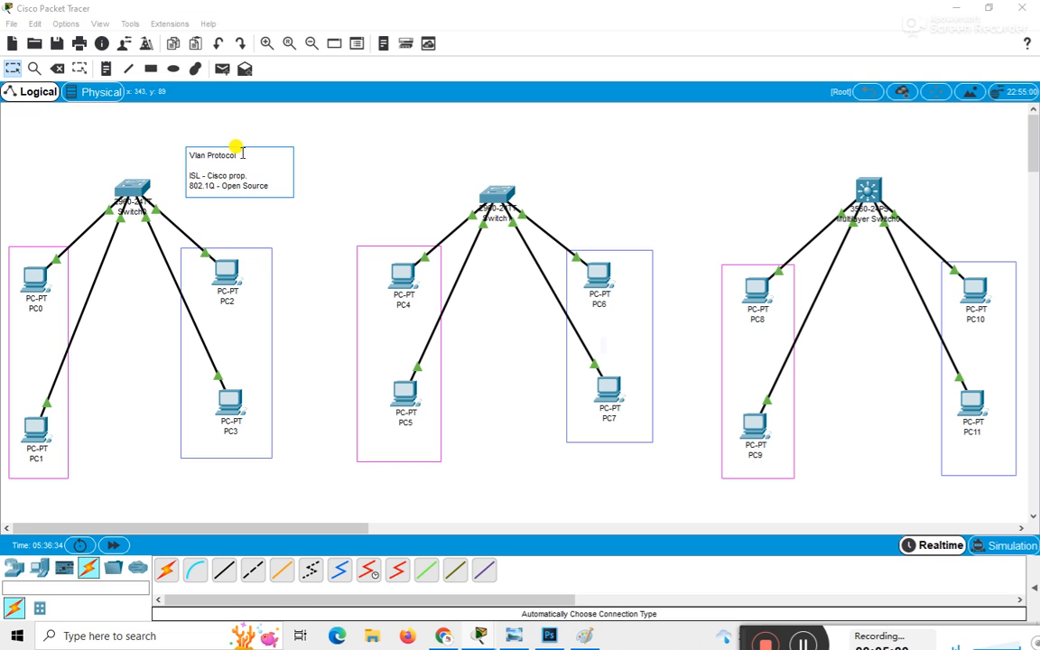
{"action": "left_click", "coordinate": [241, 145]}
{"action": "left_click", "coordinate": [237, 157]}
{"action": "left_click_drag", "start_coordinate": [237, 156], "coordinate": [514, 111]}
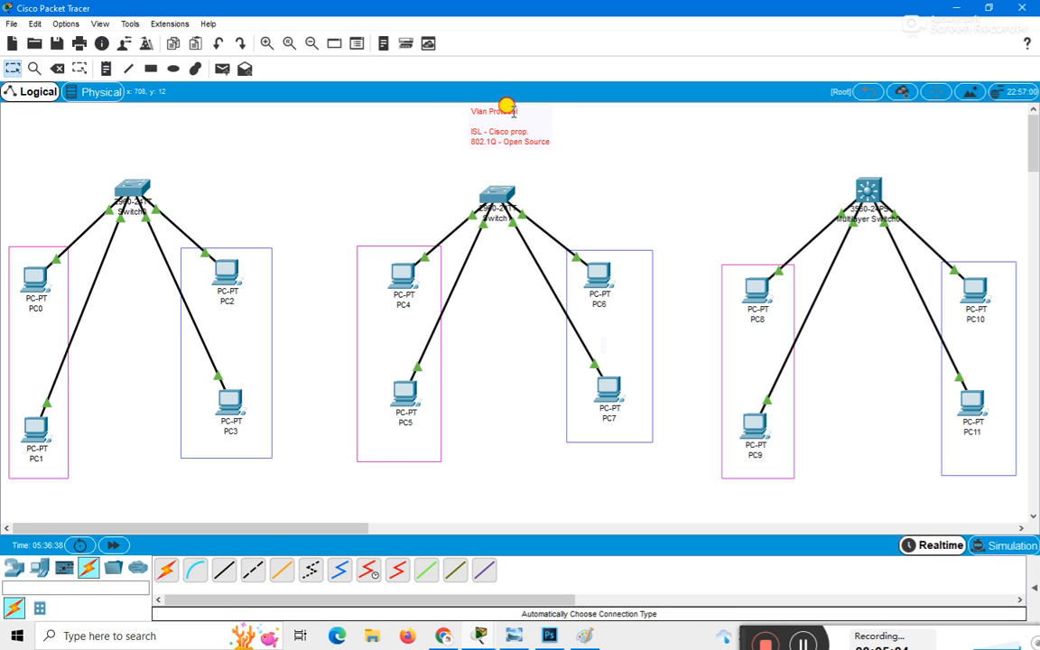
{"action": "left_click", "coordinate": [586, 120]}
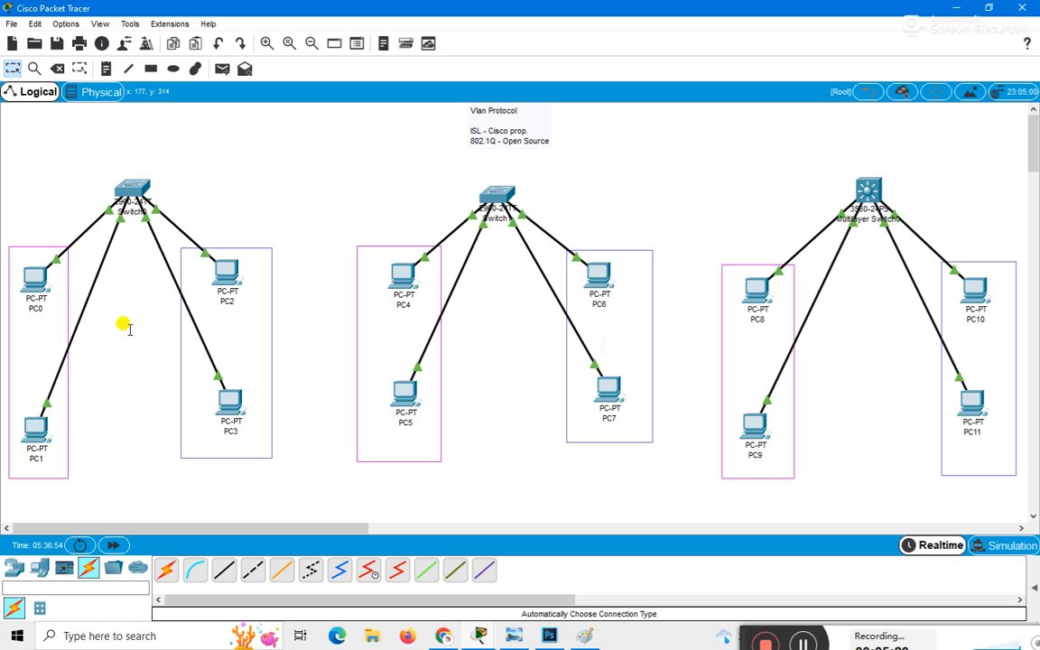
Place a new PC below Switch0, between PC1 and PC3
{"action": "left_click", "coordinate": [42, 566]}
{"action": "left_click", "coordinate": [166, 569]}
{"action": "left_click", "coordinate": [112, 415]}
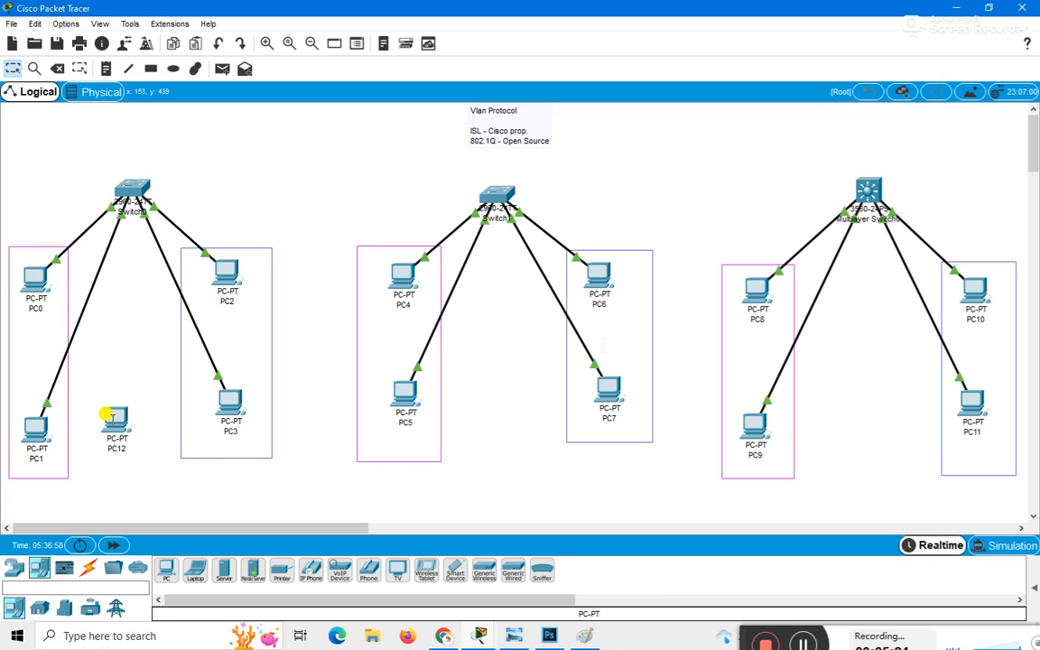
Assign PC12 the static IP address 192.168.1.13 with subnet mask 255.255.255.0, and close its window
{"action": "left_click", "coordinate": [110, 415]}
{"action": "left_click", "coordinate": [436, 126]}
{"action": "left_click", "coordinate": [357, 167]}
{"action": "left_click", "coordinate": [457, 229]}
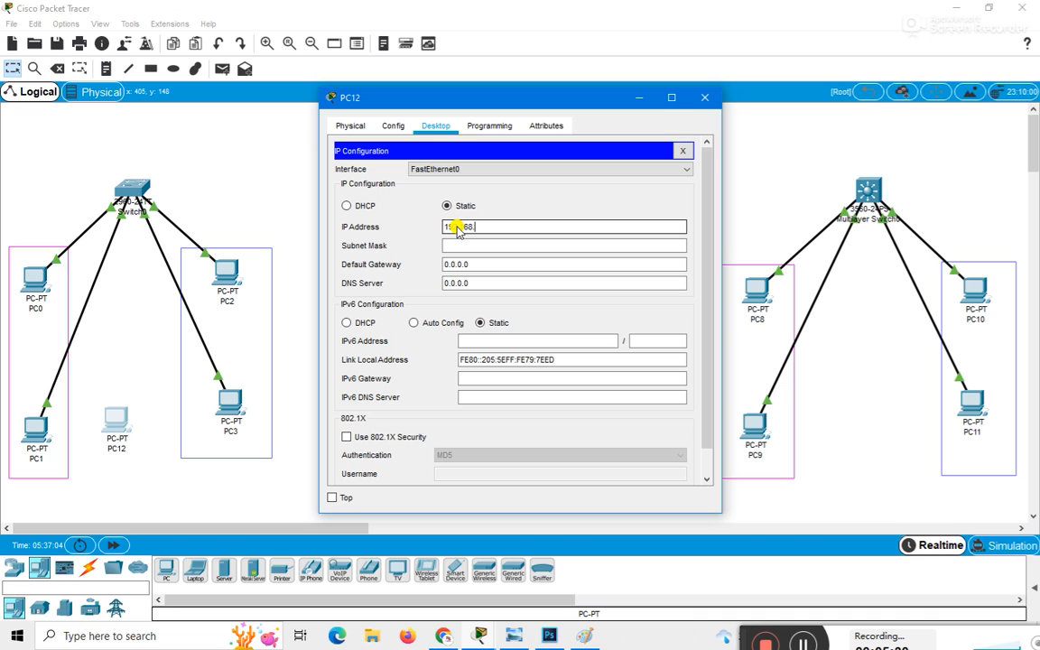
{"action": "key", "text": "Tab"}
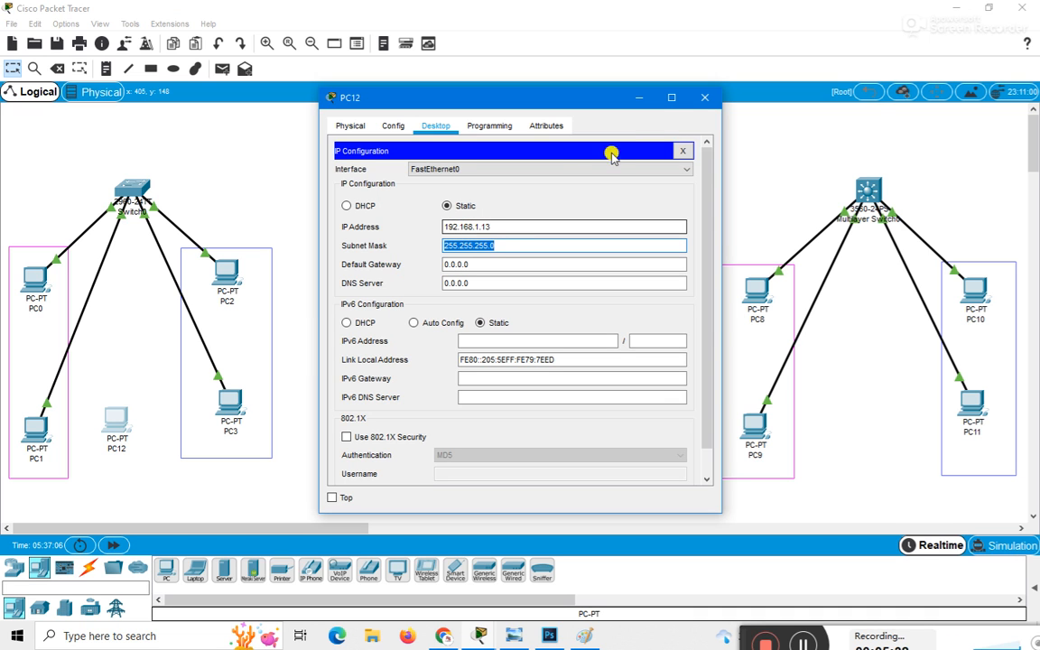
{"action": "left_click", "coordinate": [683, 150]}
{"action": "left_click", "coordinate": [705, 97]}
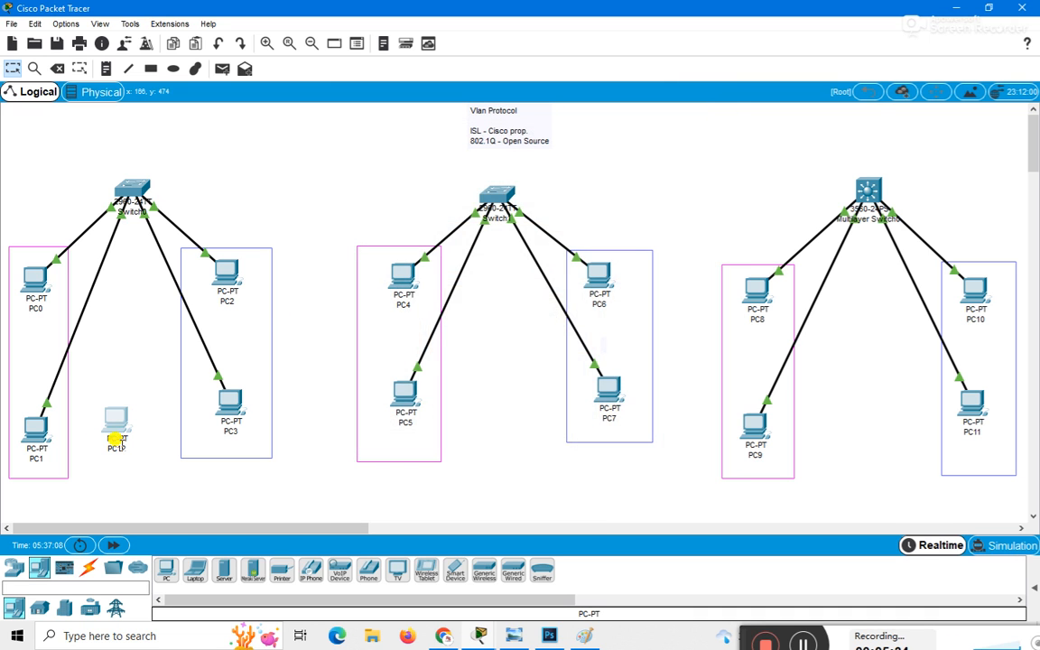
Cable PC12 to Switch0 with an automatically chosen connection, and move the Vlan Protocol note between Switch0 and Switch1
{"action": "left_click", "coordinate": [89, 567]}
{"action": "left_click", "coordinate": [134, 420]}
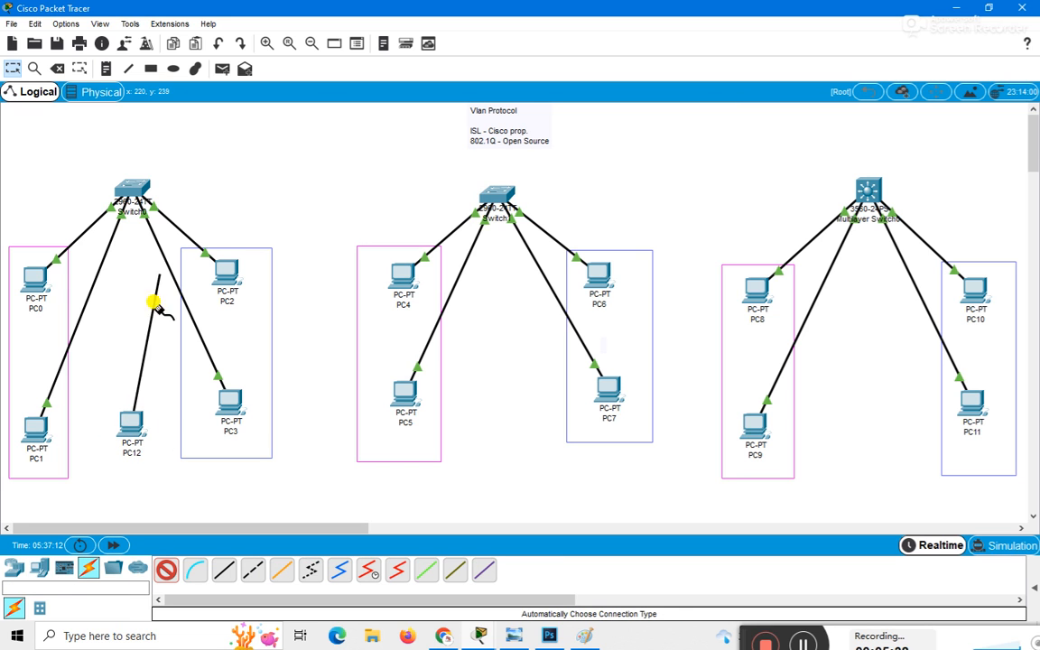
{"action": "left_click", "coordinate": [137, 187]}
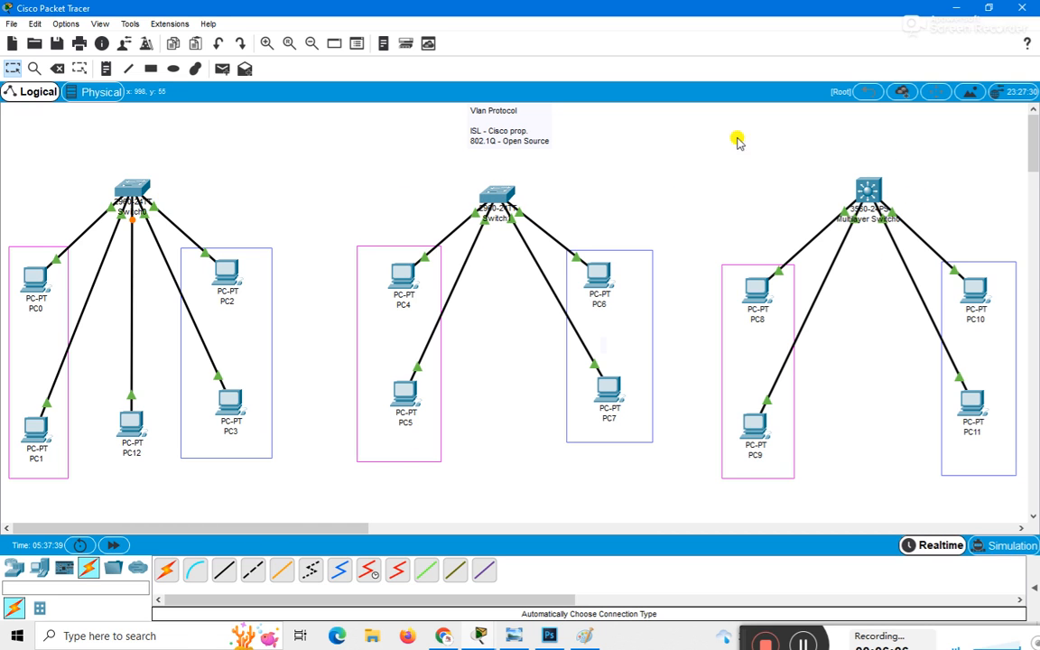
{"action": "left_click_drag", "start_coordinate": [507, 135], "coordinate": [338, 143]}
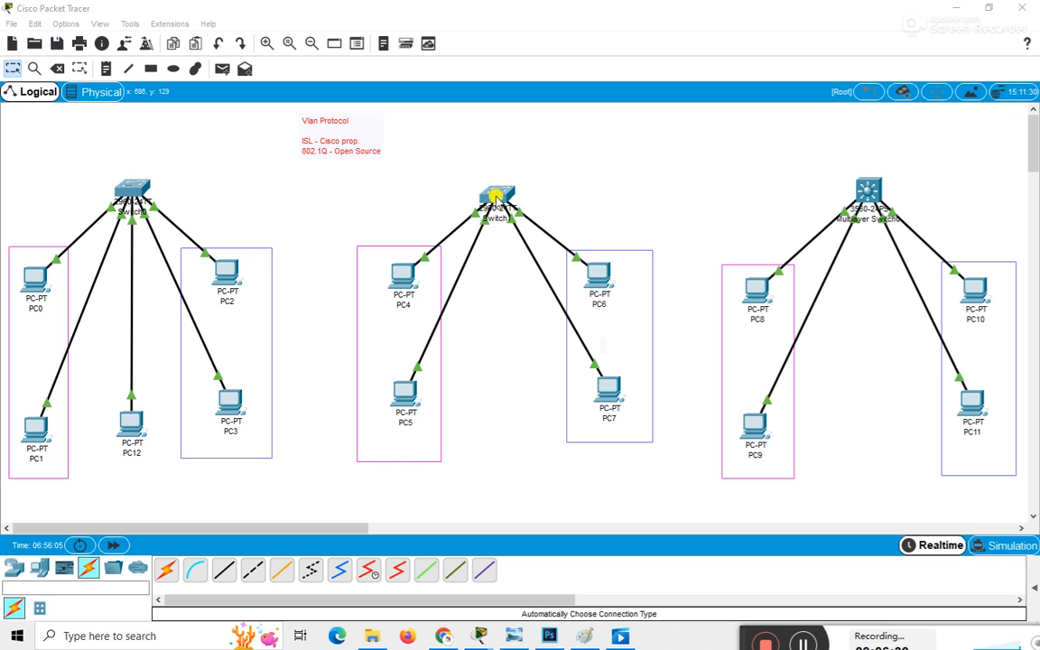
Reopen Switch0's command line and enter privileged EXEC mode with en
{"action": "left_click", "coordinate": [131, 190]}
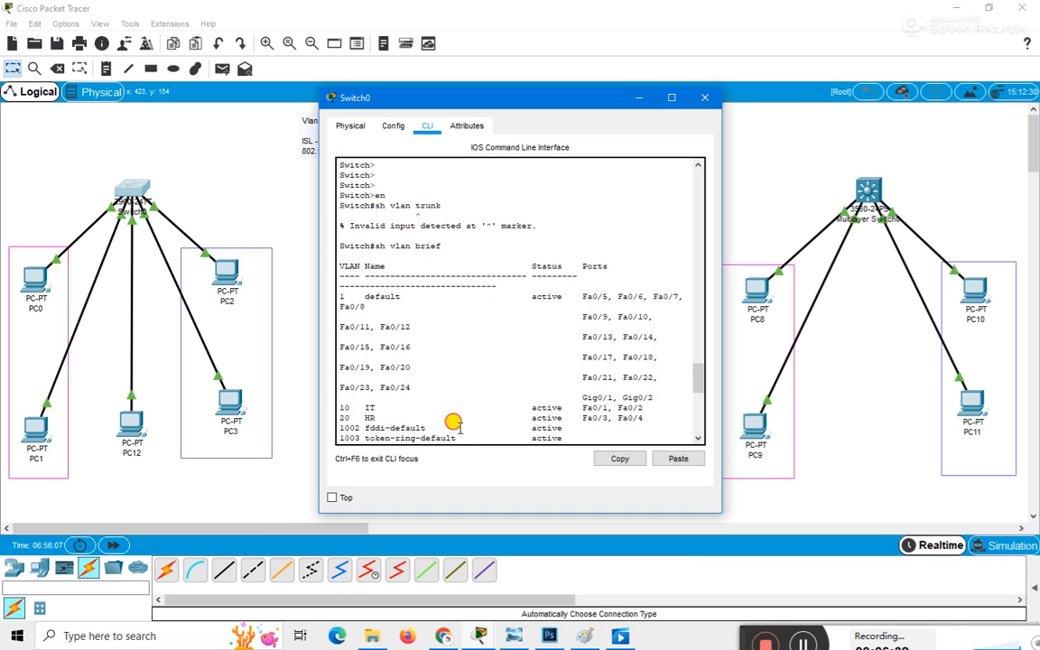
{"action": "scroll", "coordinate": [456, 425], "scroll_direction": "down", "scroll_amount": 10}
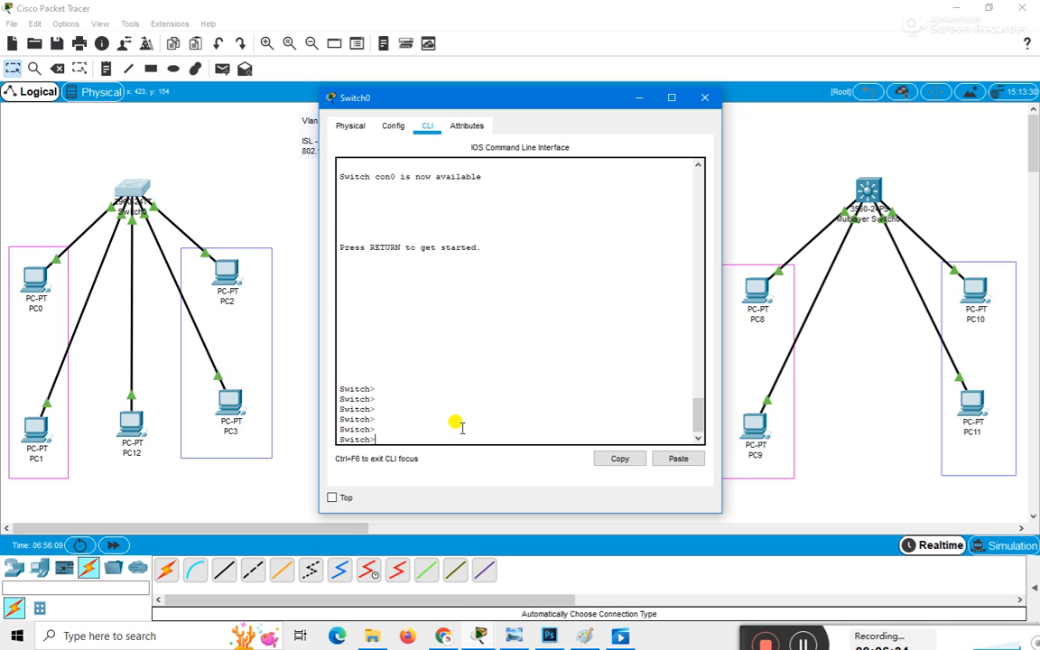
{"action": "key", "text": "Return"}
{"action": "key", "text": "Return"}
{"action": "key", "text": "Return"}
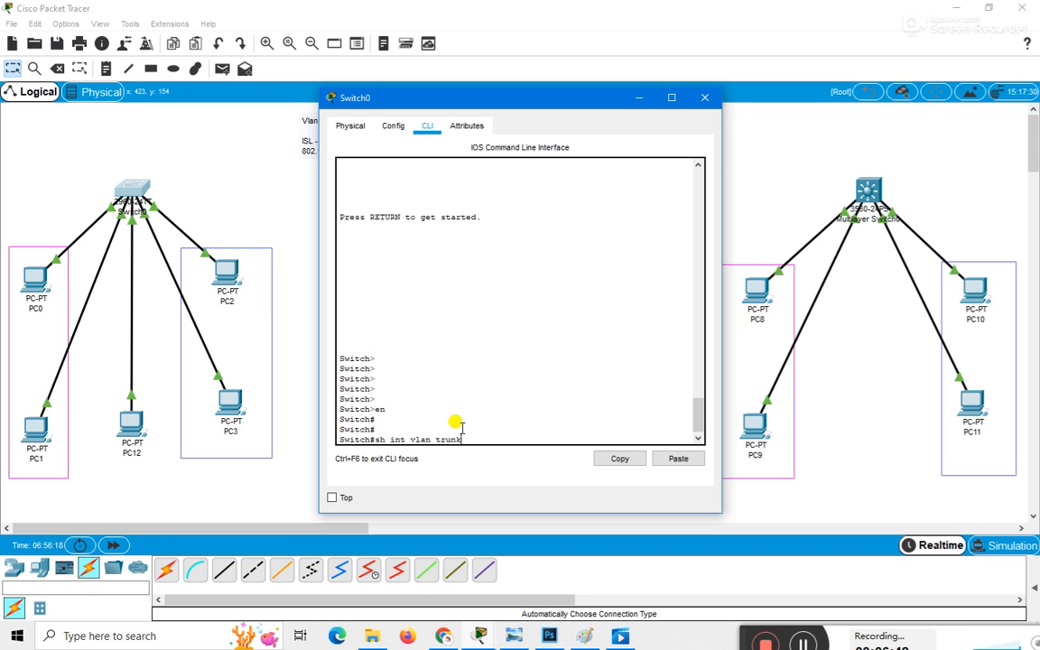
Run sh int vlan trunk and sh int trunk on Switch0 to check its trunk ports, and close its window
{"action": "key", "text": "Return"}
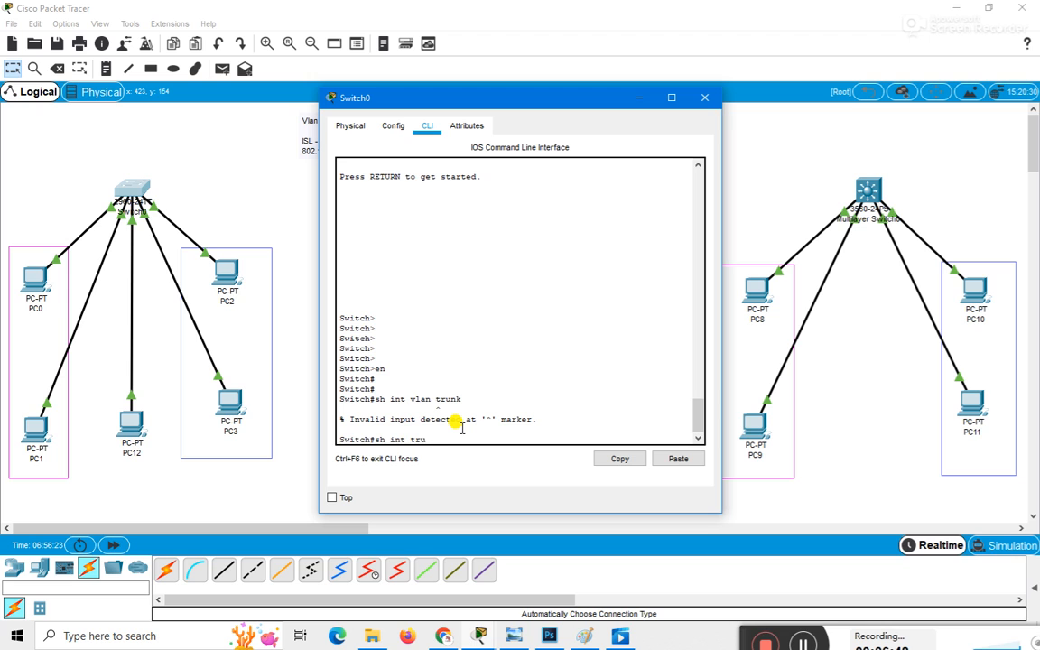
{"action": "key", "text": "Return"}
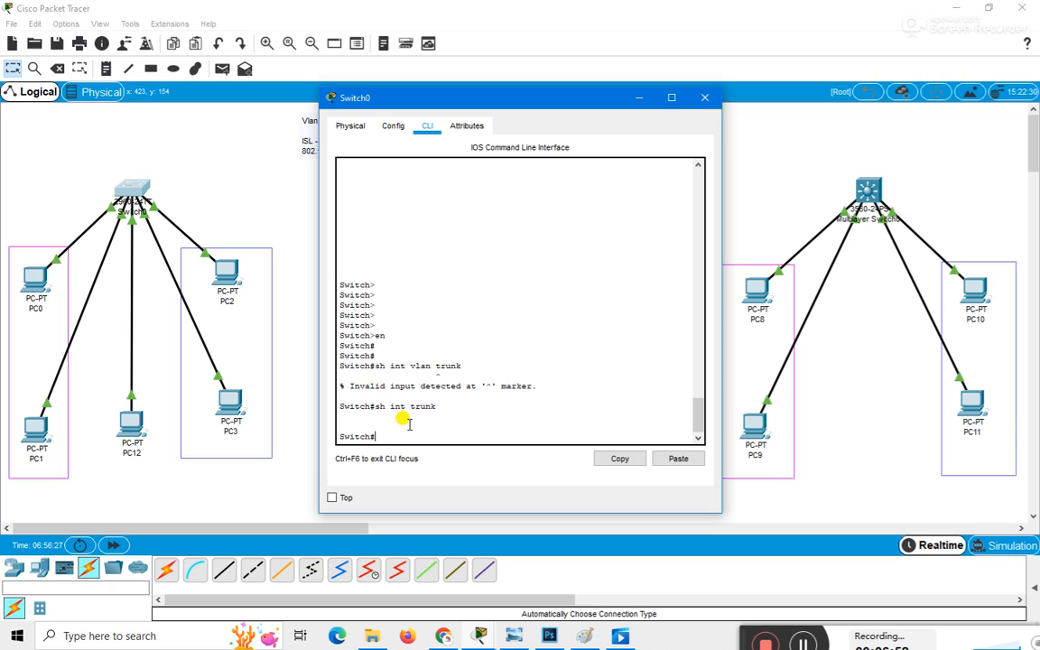
{"action": "key", "text": "Return"}
{"action": "key", "text": "Return"}
{"action": "key", "text": "Return"}
{"action": "key", "text": "Return"}
{"action": "key", "text": "Return"}
{"action": "key", "text": "Return"}
{"action": "key", "text": "Return"}
{"action": "key", "text": "Return"}
{"action": "key", "text": "Return"}
{"action": "key", "text": "Return"}
{"action": "key", "text": "Return"}
{"action": "key", "text": "Return"}
{"action": "key", "text": "Return"}
{"action": "key", "text": "Return"}
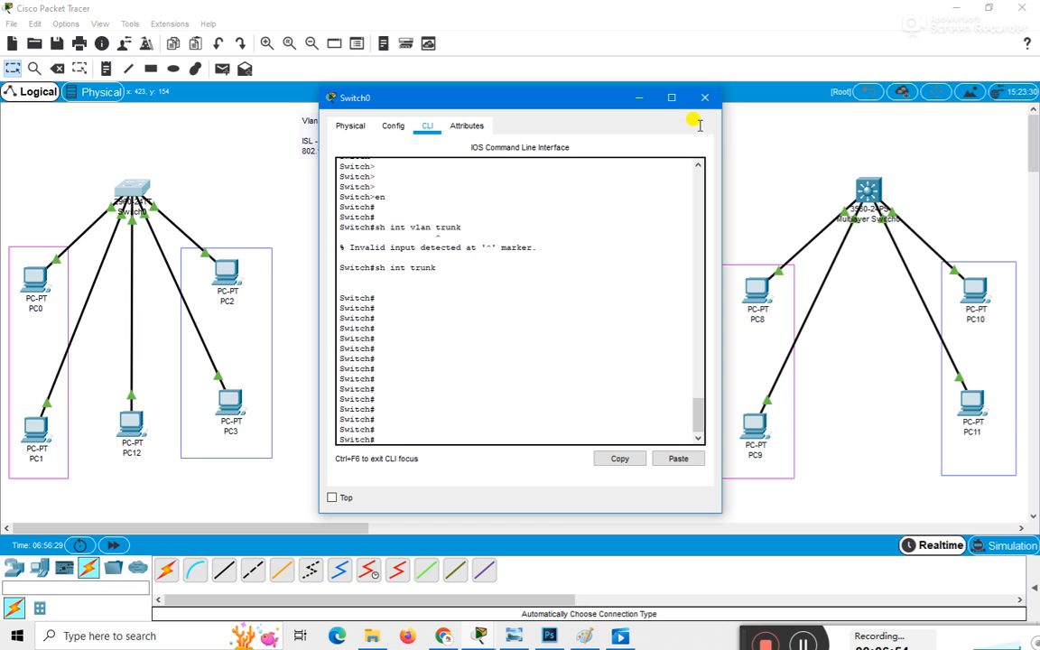
{"action": "left_click", "coordinate": [704, 102]}
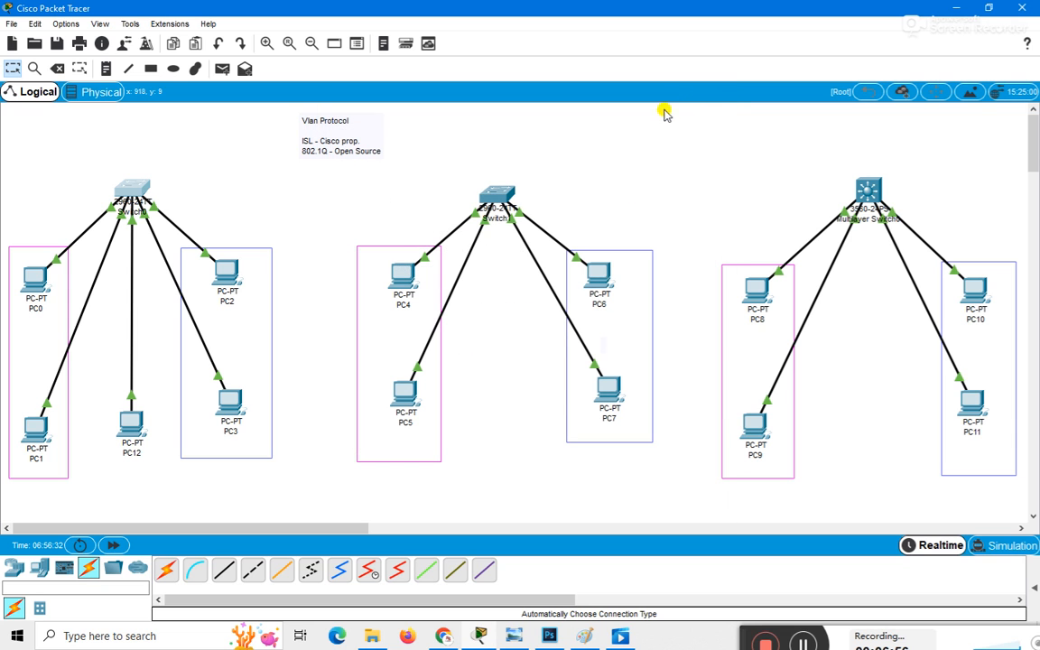
Connect Switch0 to Switch1 and Switch1 to the multilayer switch with automatically chosen cables, and align Switch1 level with the other switches
{"action": "left_click", "coordinate": [169, 573]}
{"action": "left_click", "coordinate": [136, 176]}
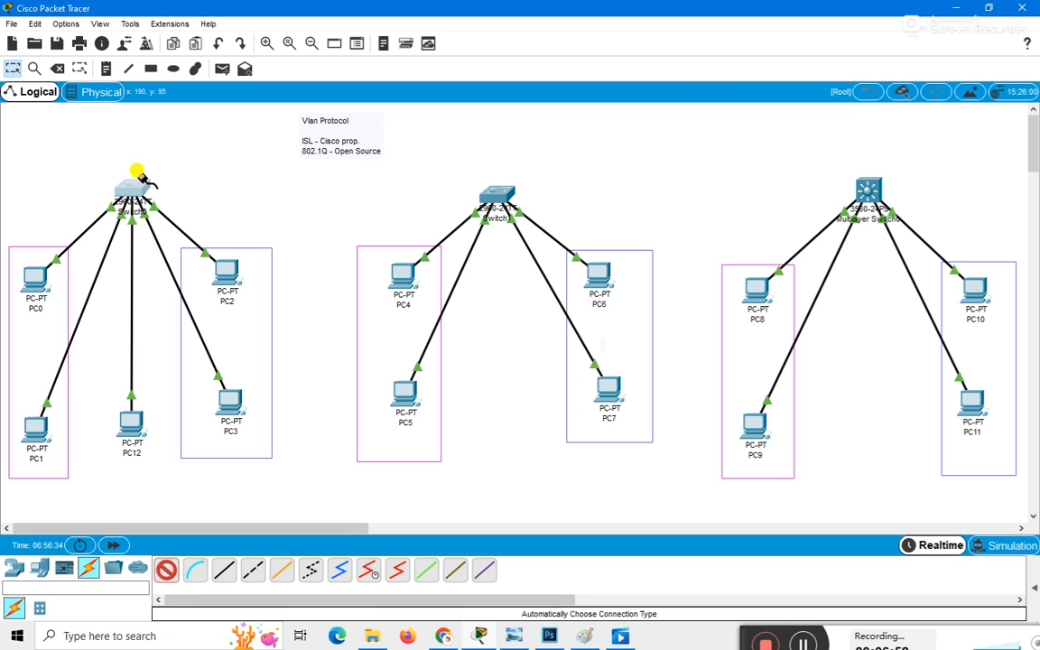
{"action": "left_click", "coordinate": [501, 190]}
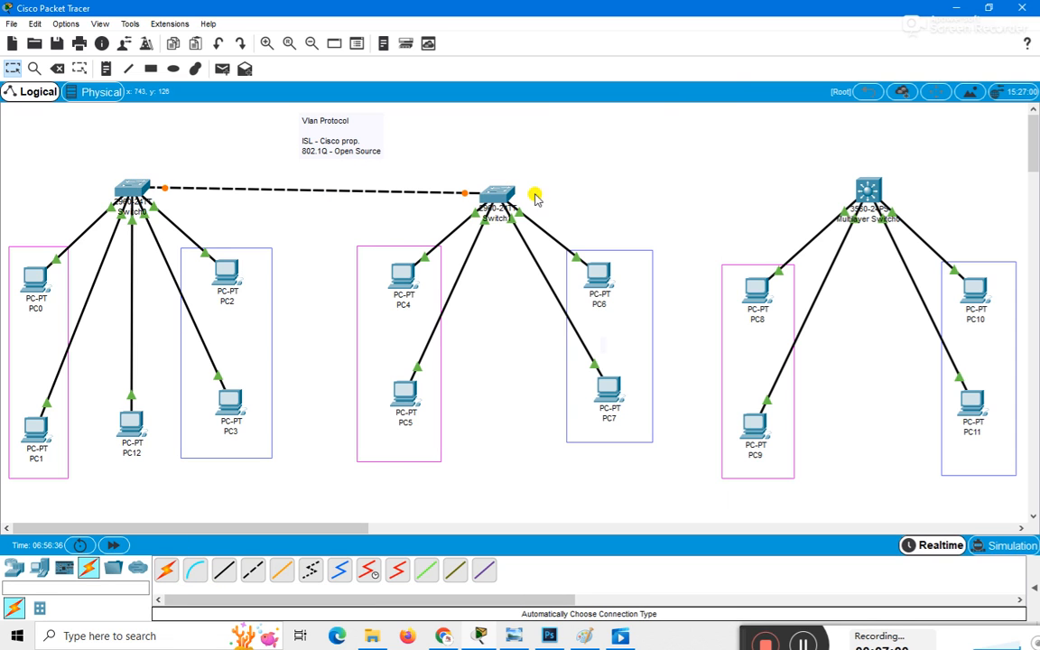
{"action": "left_click", "coordinate": [170, 571]}
{"action": "left_click", "coordinate": [510, 188]}
{"action": "left_click", "coordinate": [867, 186]}
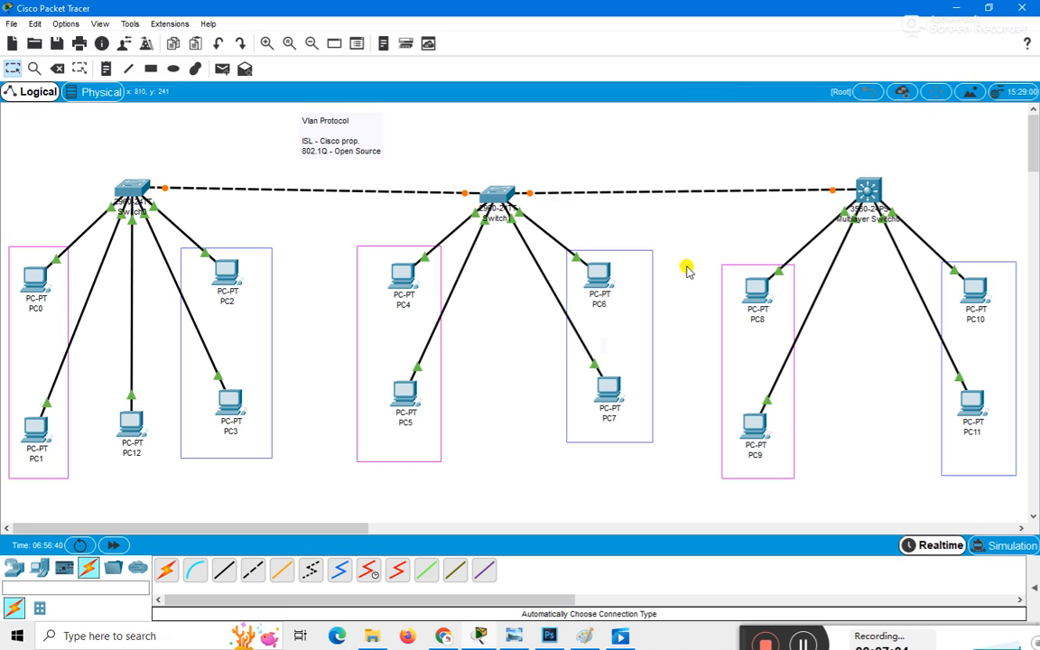
{"action": "left_click", "coordinate": [489, 197]}
{"action": "left_click_drag", "start_coordinate": [492, 198], "coordinate": [498, 191]}
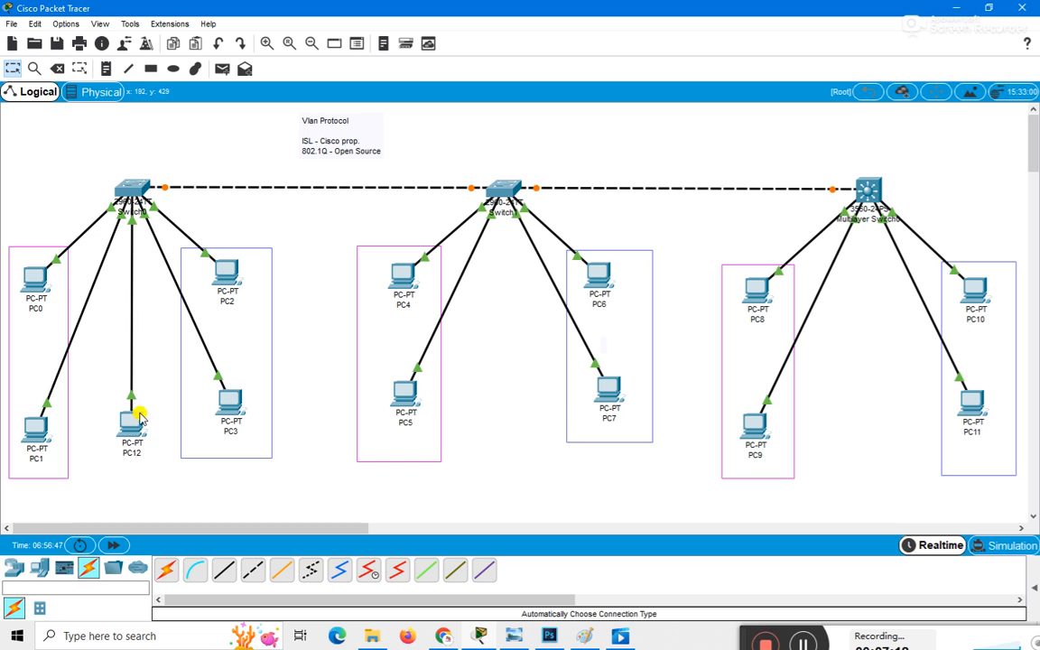
Turn on Always Show Port Labels in Logical Workspace in the preferences, and shift PC12 slightly
{"action": "left_click", "coordinate": [72, 25]}
{"action": "left_click", "coordinate": [112, 41]}
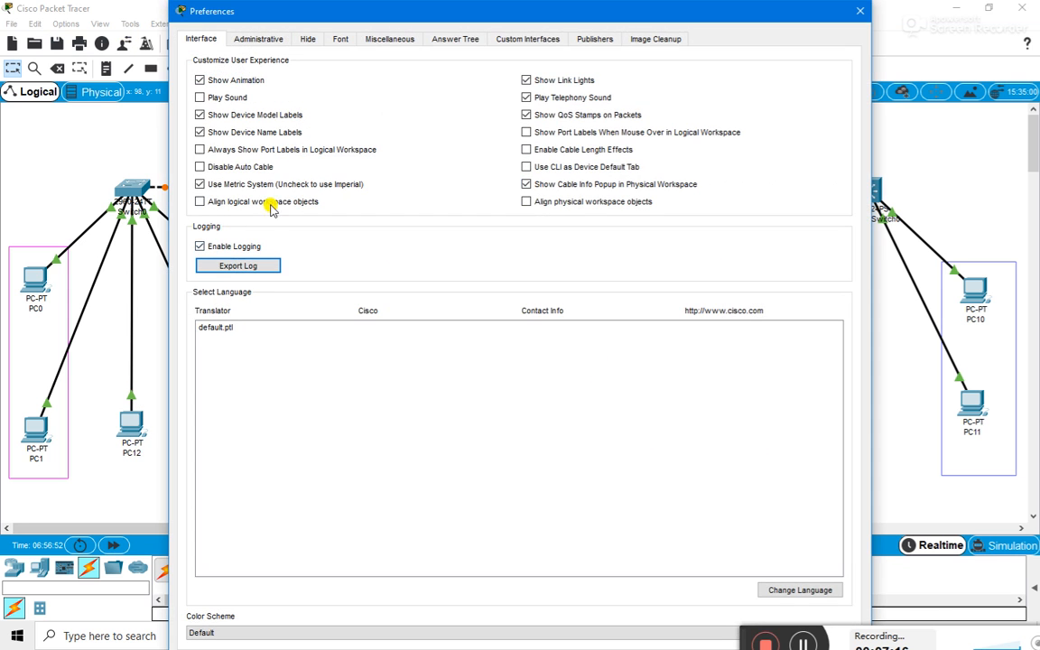
{"action": "left_click", "coordinate": [201, 150]}
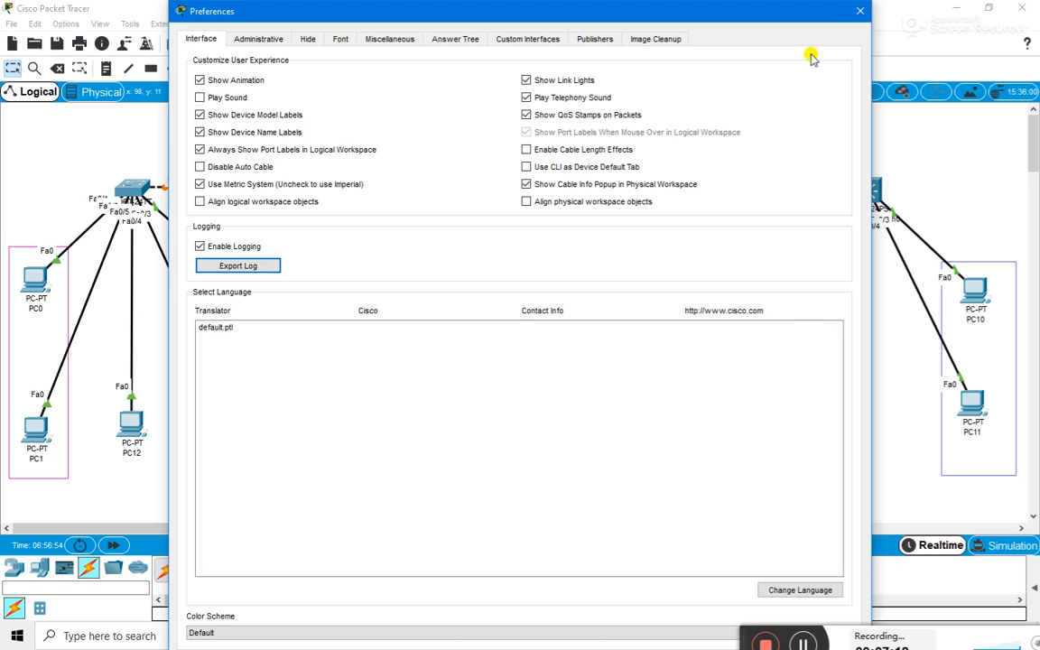
{"action": "left_click", "coordinate": [861, 12]}
{"action": "mouse_move", "coordinate": [131, 423]}
{"action": "left_mouse_down"}
{"action": "mouse_move", "coordinate": [7, 217]}
{"action": "mouse_move", "coordinate": [4, 154]}
{"action": "mouse_move", "coordinate": [138, 411]}
{"action": "mouse_move", "coordinate": [132, 426]}
{"action": "left_mouse_up"}
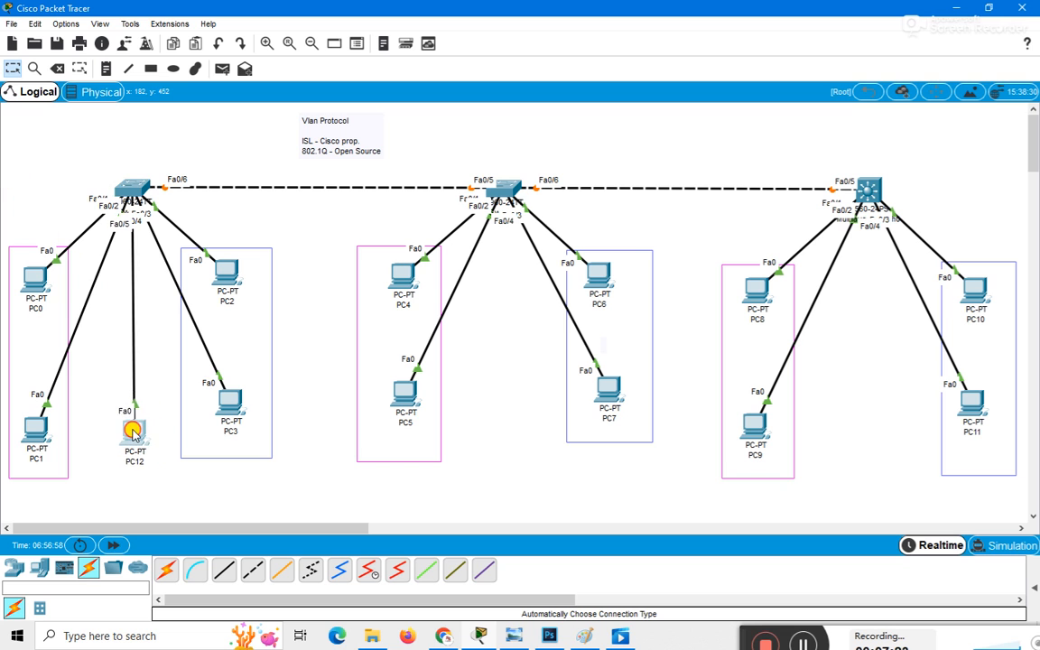
Open Switch0's command line and enter global configuration mode with conf t
{"action": "left_click", "coordinate": [131, 185]}
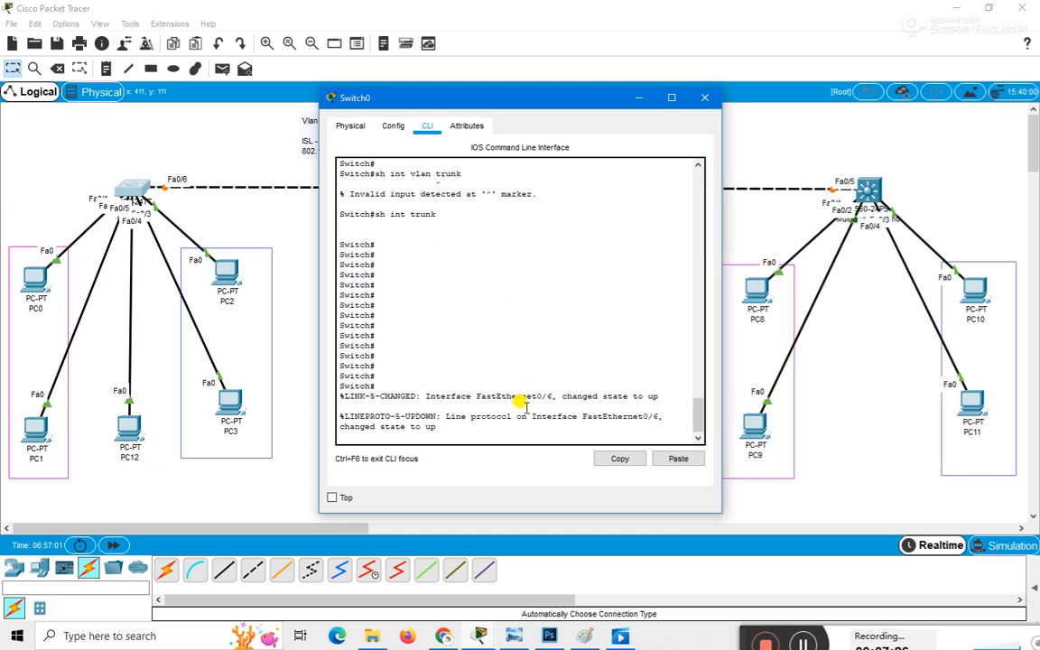
{"action": "key", "text": "Return"}
{"action": "key", "text": "Return"}
{"action": "key", "text": "Return"}
{"action": "key", "text": "Return"}
{"action": "key", "text": "Return"}
{"action": "type", "text": "en"}
{"action": "key", "text": "Return"}
{"action": "key", "text": "Return"}
{"action": "key", "text": "Return"}
{"action": "type", "text": "conf t"}
{"action": "key", "text": "Return"}
{"action": "type", "text": "int"}
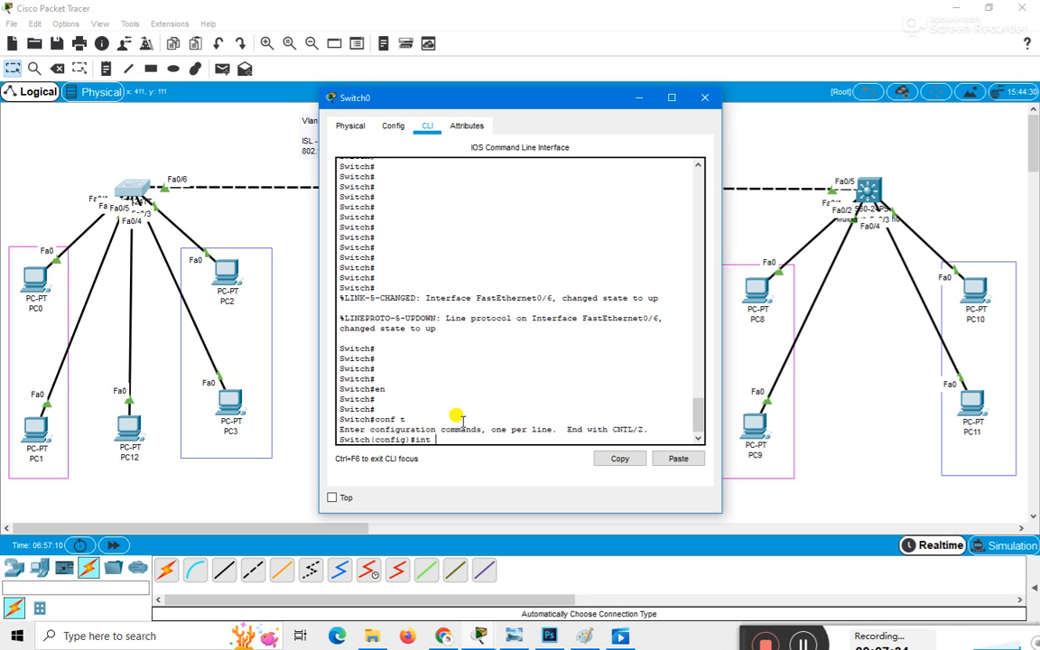
{"action": "type", "text": " f"}
{"action": "type", "text": " 0/5"}
{"action": "key", "text": "BackSpace"}
{"action": "key", "text": "BackSpace"}
{"action": "key", "text": "BackSpace"}
{"action": "key", "text": "BackSpace"}
{"action": "key", "text": "BackSpace"}
{"action": "key", "text": "BackSpace"}
{"action": "key", "text": "BackSpace"}
Create VLAN 30 named Marketing on Switch0, and exit VLAN configuration
{"action": "type", "text": "vlan 30"}
{"action": "key", "text": "Return"}
{"action": "type", "text": "name "}
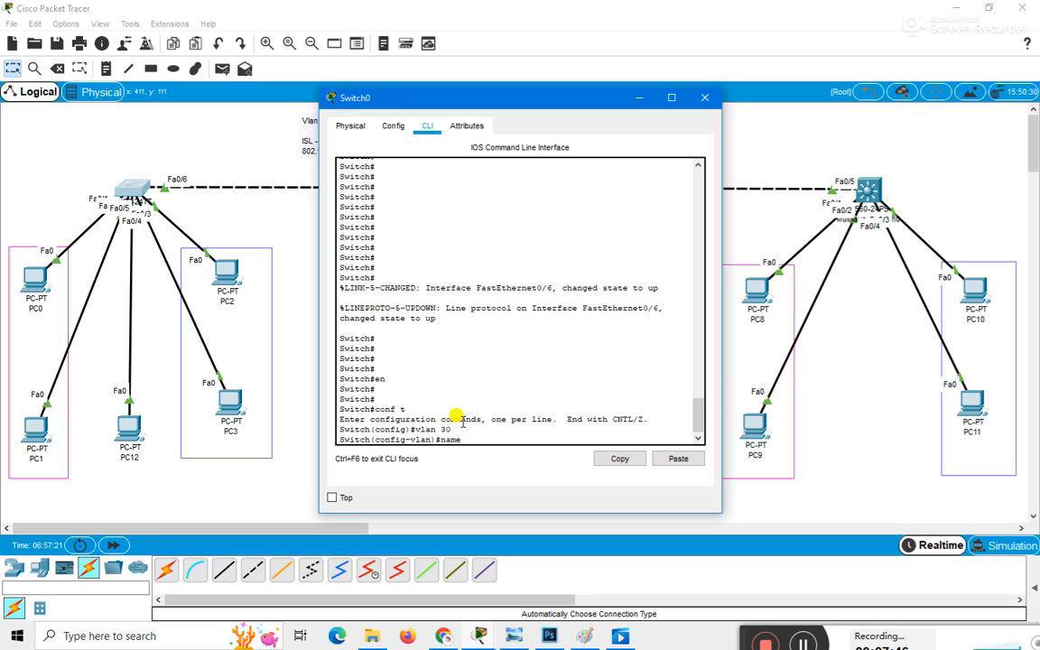
{"action": "type", "text": "Marketing"}
{"action": "key", "text": "Return"}
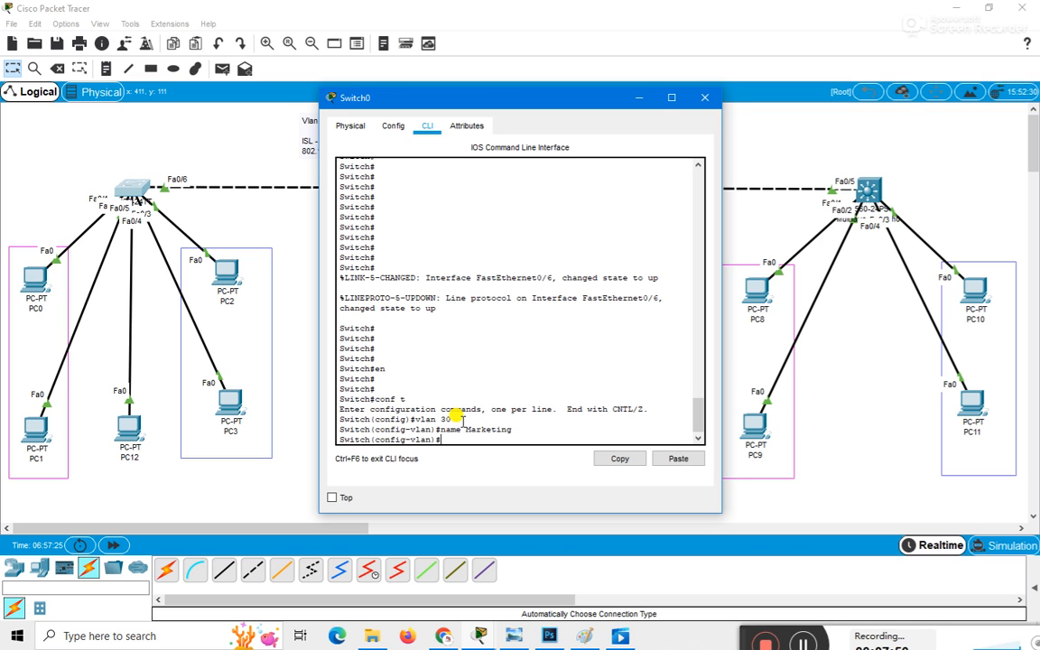
{"action": "type", "text": "ex"}
{"action": "key", "text": "Return"}
Enter interface configuration for Switch0's f 0/5 and set it to access mode with switchport mode access
{"action": "type", "text": "int"}
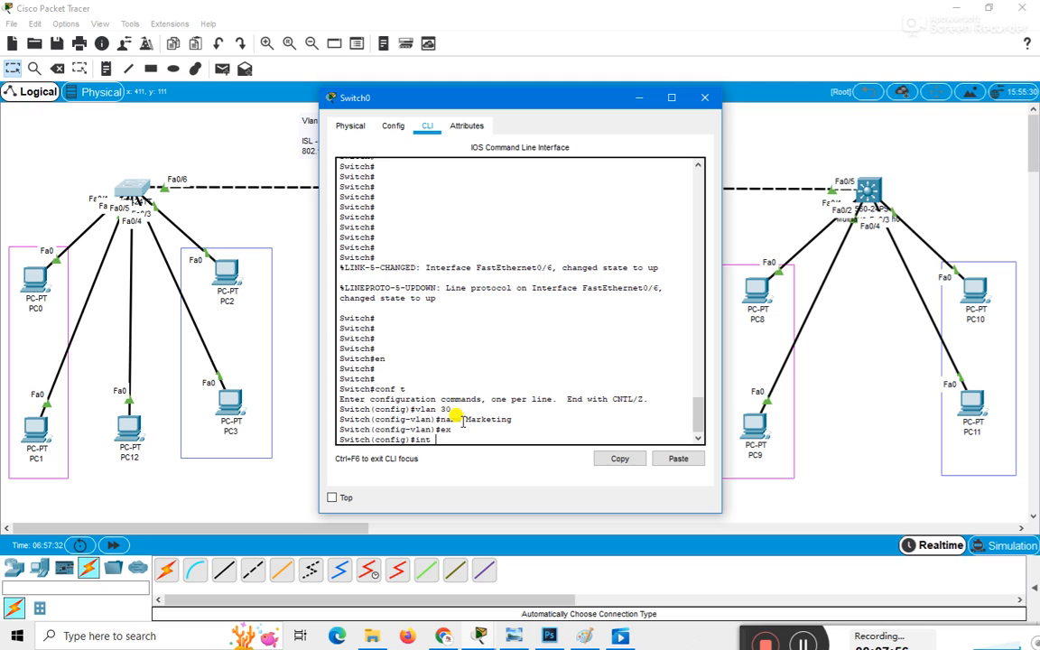
{"action": "type", "text": " f 0/5"}
{"action": "key", "text": "Return"}
{"action": "type", "text": "sw"}
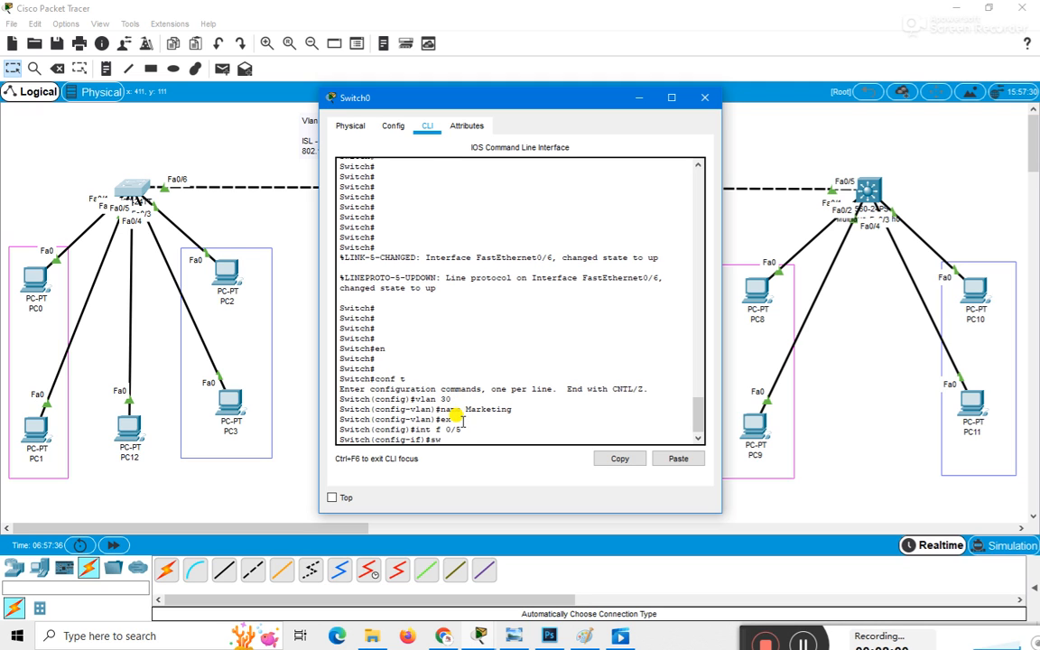
{"action": "key", "text": "Tab"}
{"action": "type", "text": "mo"}
{"action": "key", "text": "Tab"}
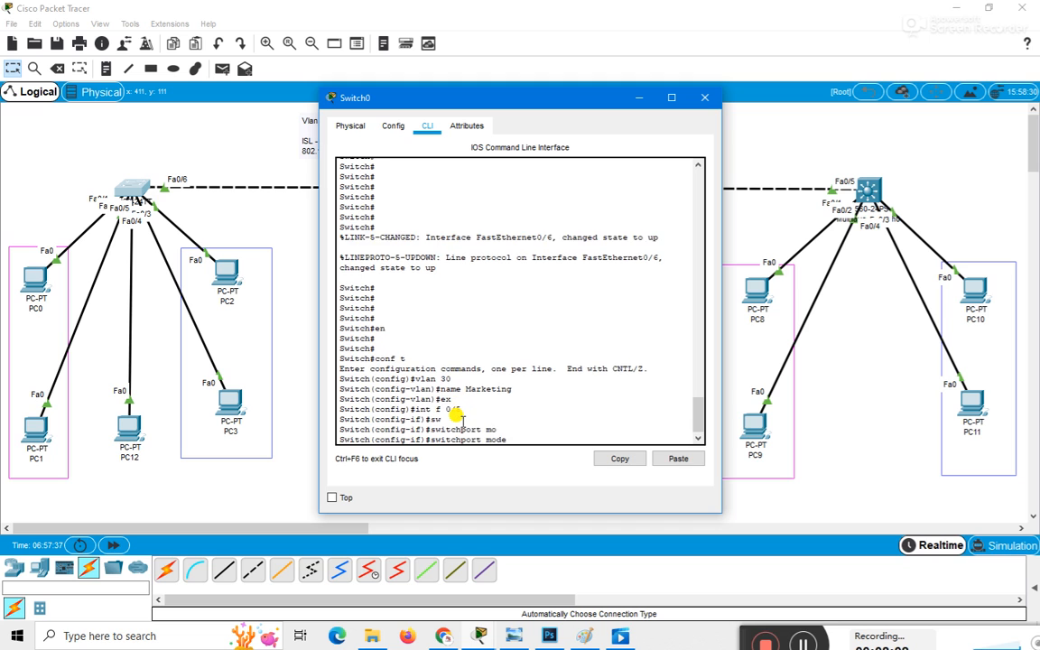
{"action": "type", "text": "access"}
{"action": "key", "text": "Tab"}
{"action": "key", "text": "Return"}
Assign Switch0's f 0/5 port to the Marketing VLAN with switchport access vlan 30
{"action": "type", "text": "sw"}
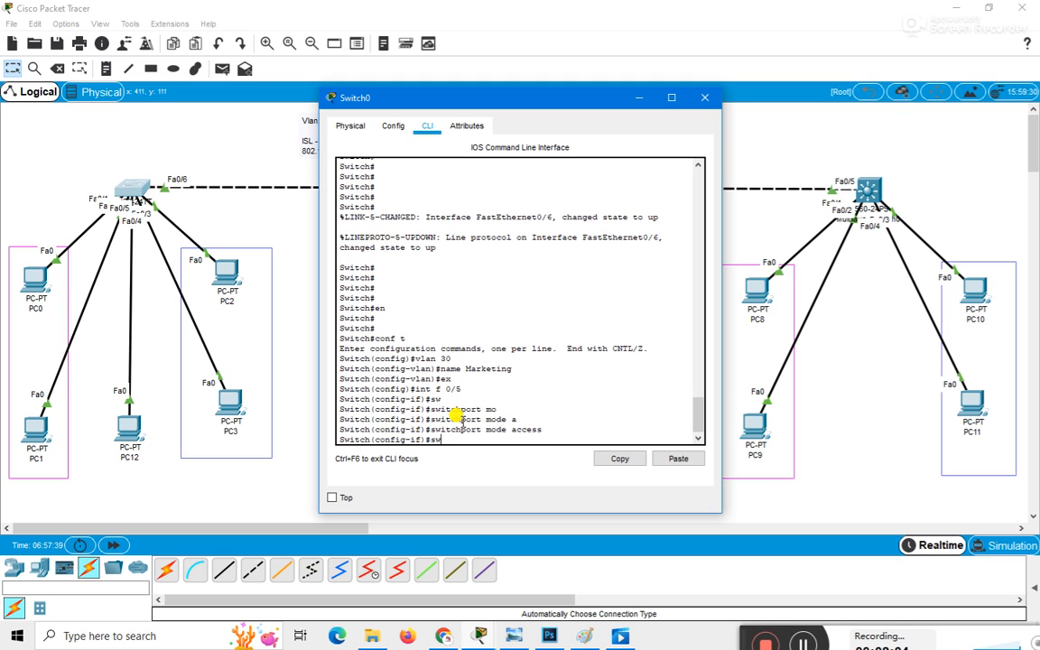
{"action": "key", "text": "Tab"}
{"action": "type", "text": "acc"}
{"action": "key", "text": "Tab"}
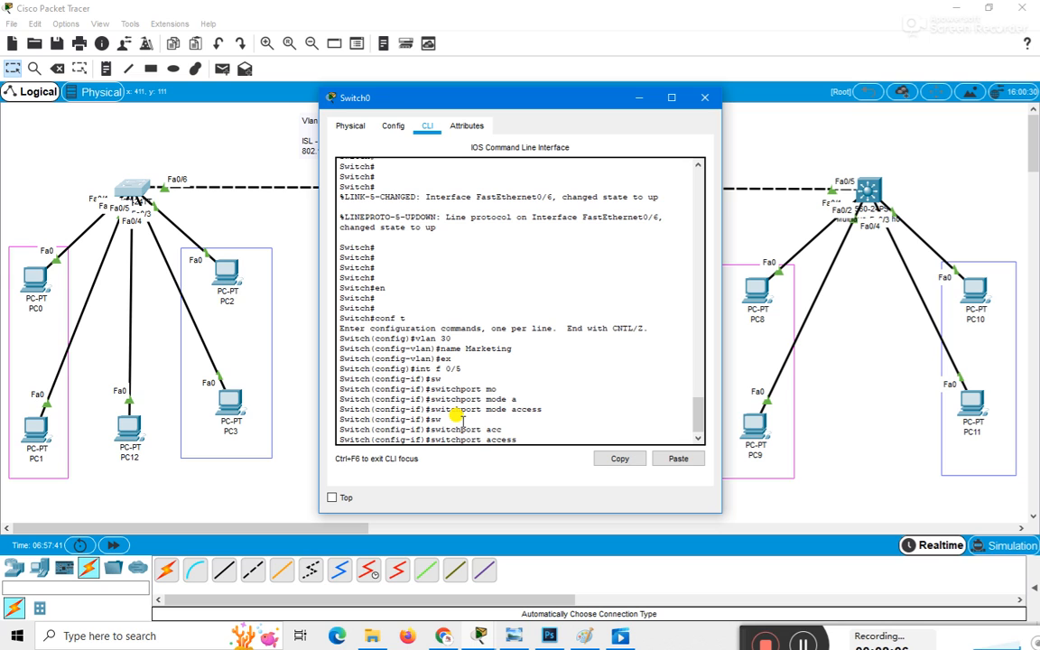
{"action": "type", "text": "vlan 30"}
{"action": "key", "text": "Return"}
List Switch0's VLANs with do sh vlan brief and check the port assigned to the Marketing VLAN
{"action": "type", "text": "dp"}
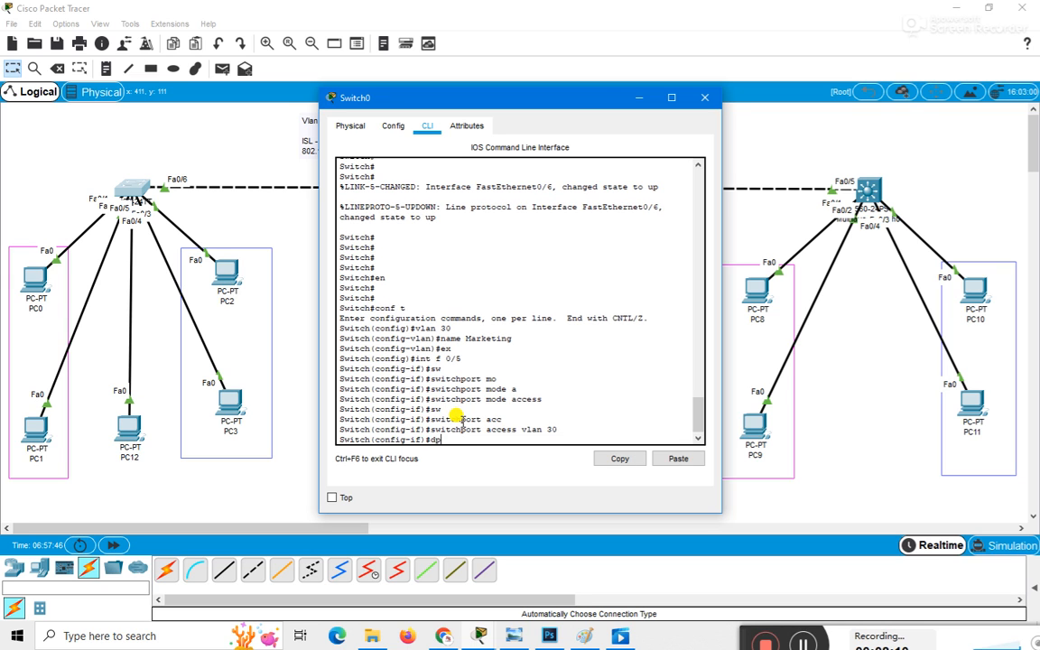
{"action": "key", "text": "BackSpace"}
{"action": "key", "text": "BackSpace"}
{"action": "type", "text": "o show"}
{"action": "key", "text": "BackSpace"}
{"action": "type", "text": "vlan breief"}
{"action": "key", "text": "Return"}
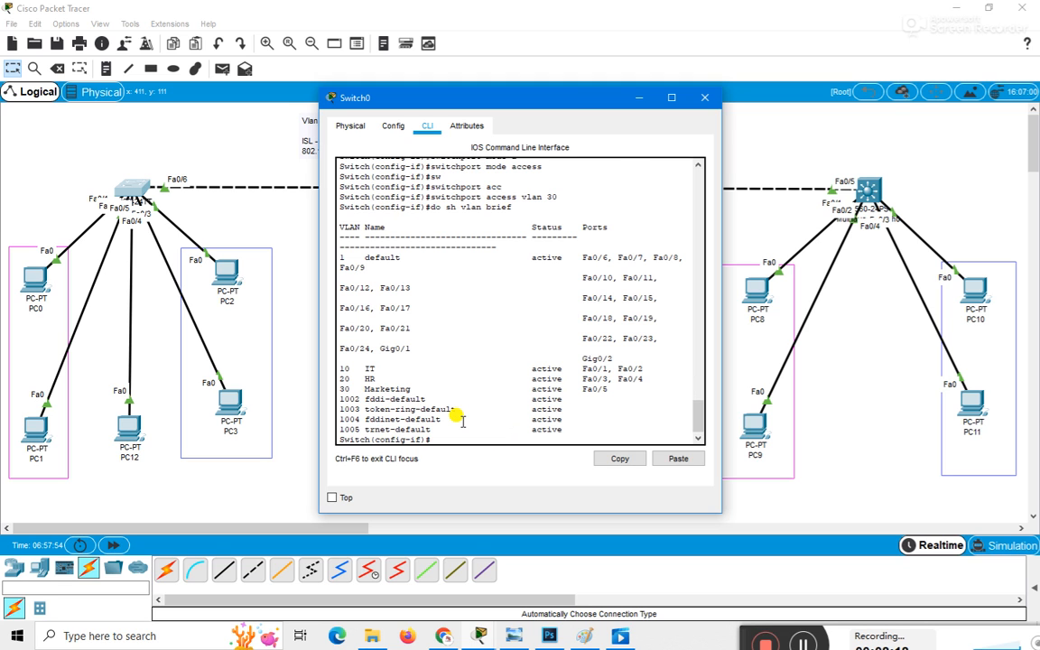
{"action": "left_click_drag", "start_coordinate": [610, 388], "coordinate": [288, 384]}
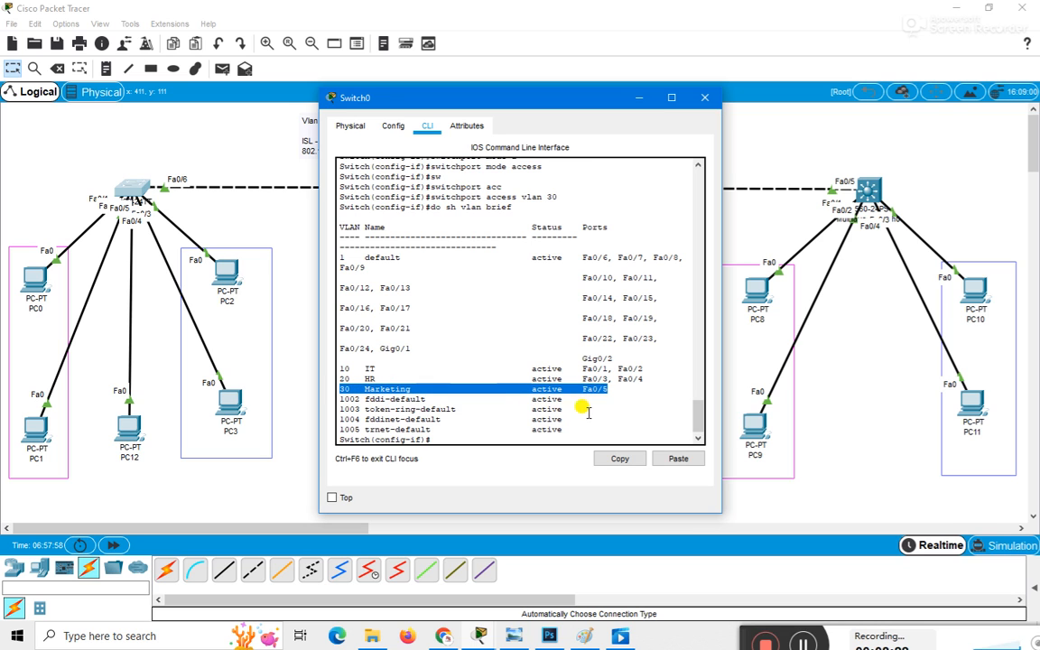
{"action": "left_click", "coordinate": [450, 433]}
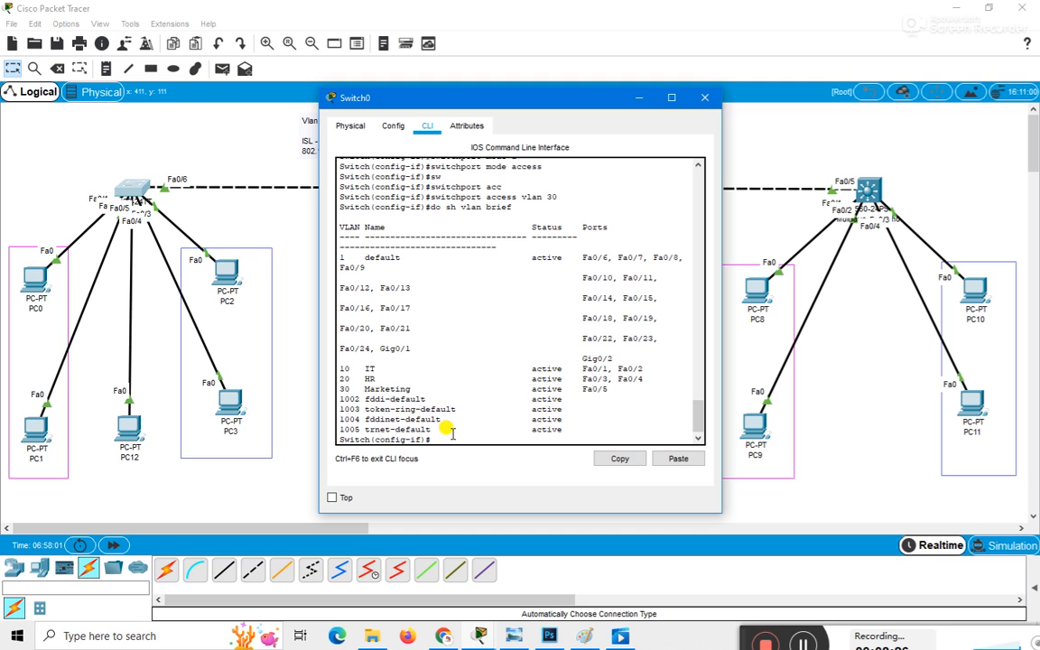
{"action": "key", "text": "Return"}
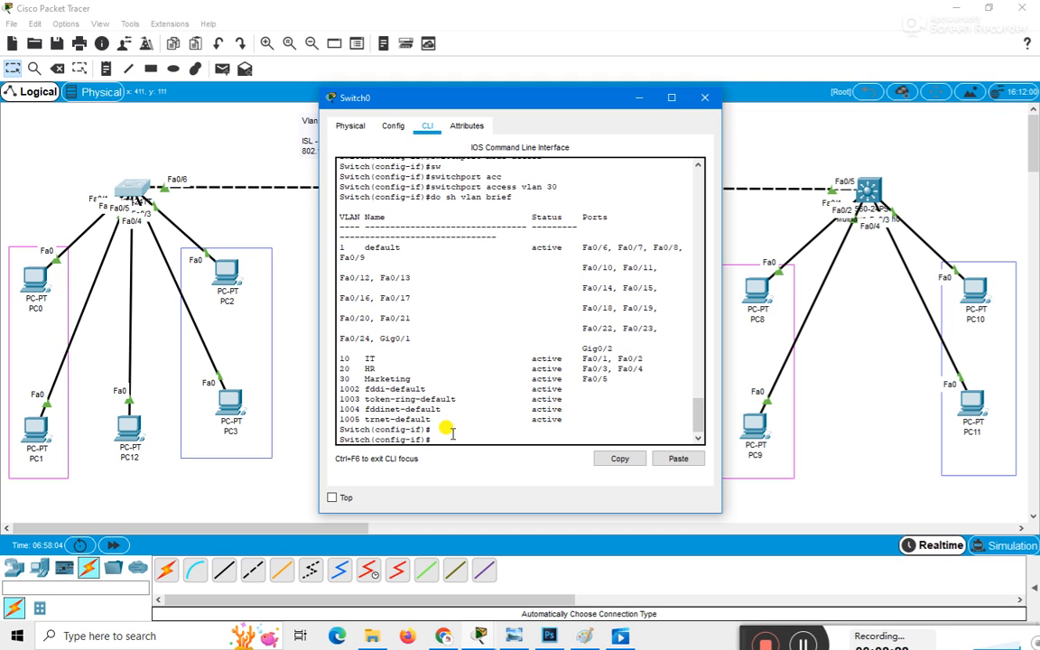
Move Switch0's window clear of the topology, and set its f 0/6 interface to trunk with switchport mode trunk
{"action": "left_click_drag", "start_coordinate": [460, 99], "coordinate": [683, 95]}
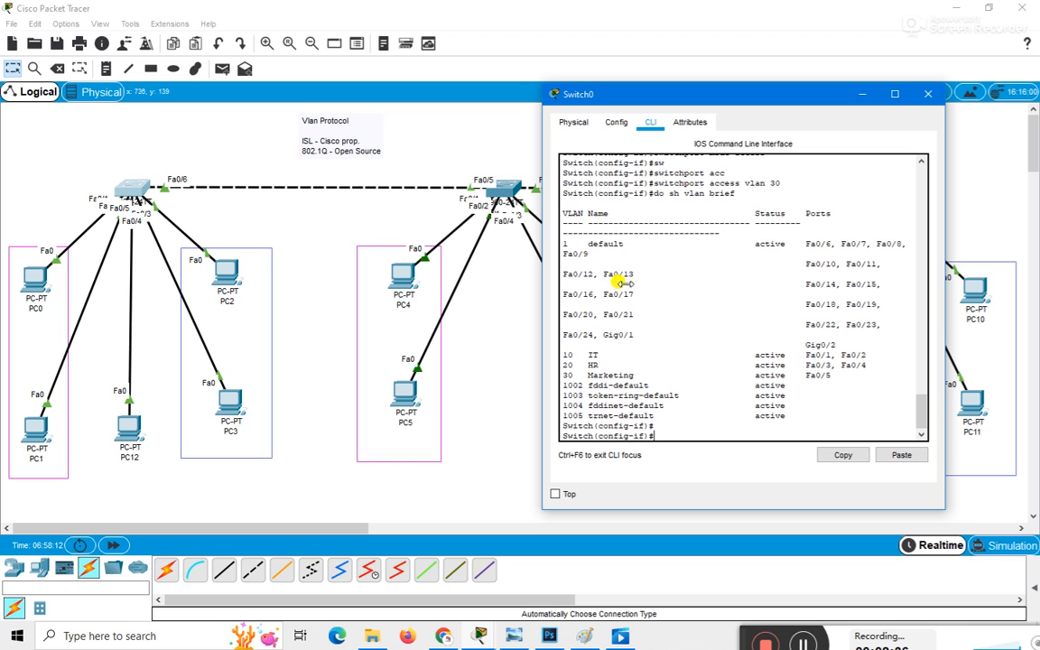
{"action": "type", "text": "x"}
{"action": "key", "text": "Return"}
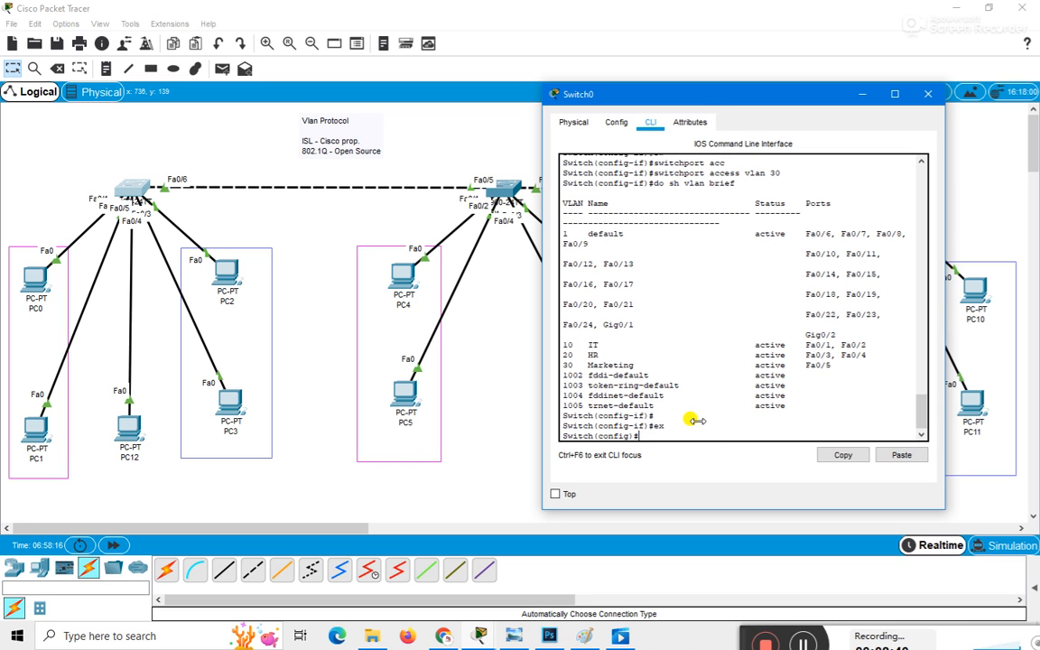
{"action": "type", "text": "int f 0/6"}
{"action": "key", "text": "Return"}
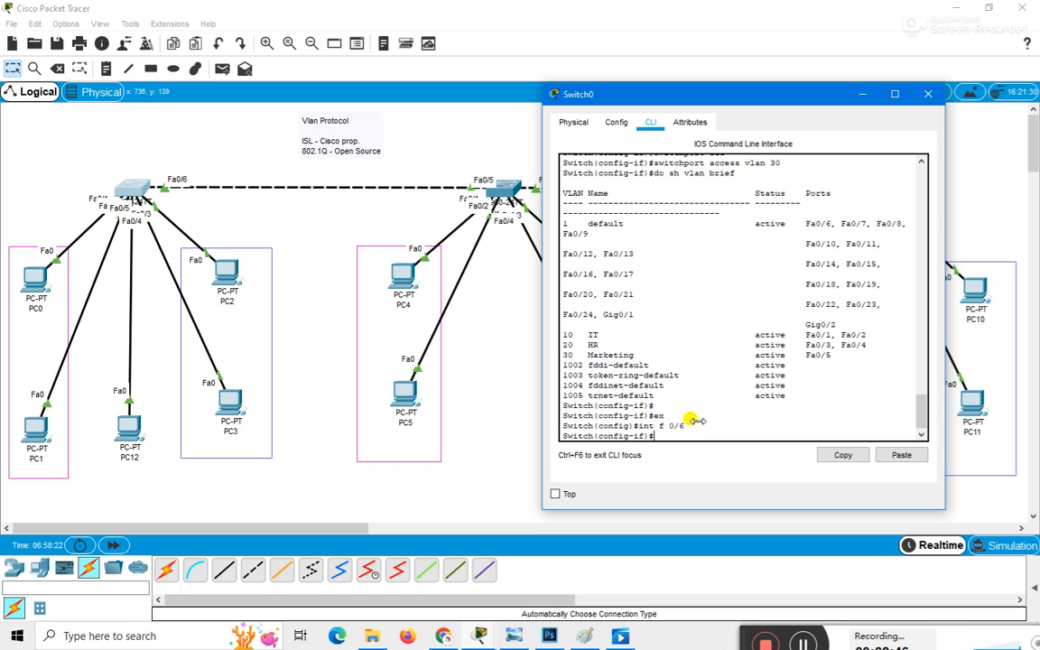
{"action": "type", "text": "sw"}
{"action": "key", "text": "Tab"}
{"action": "type", "text": "mo"}
{"action": "key", "text": "Tab"}
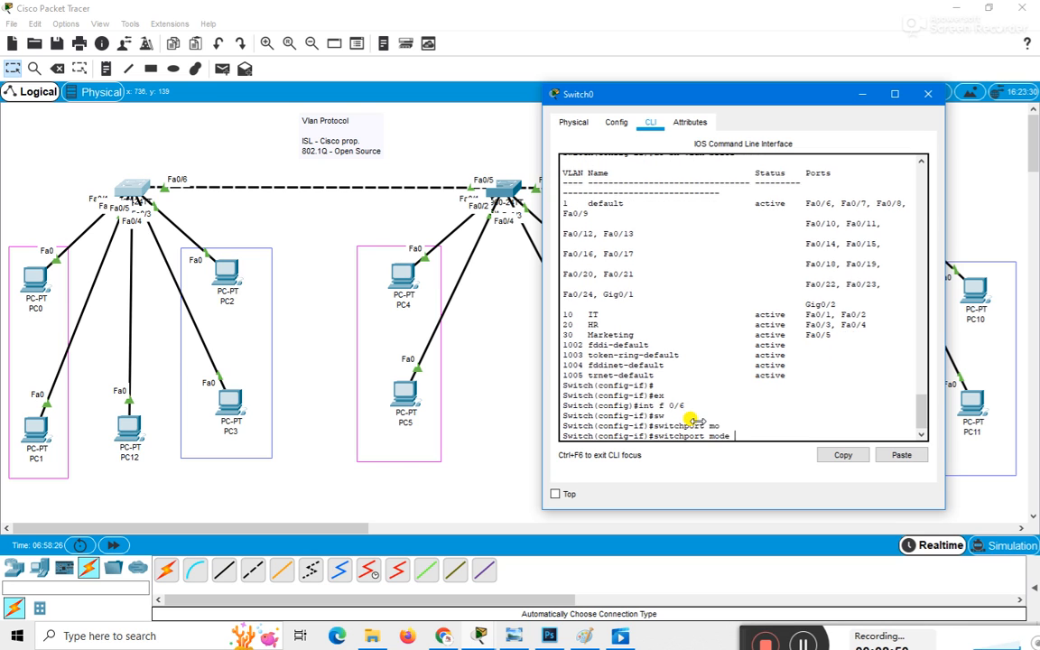
{"action": "type", "text": "tr"}
{"action": "key", "text": "Tab"}
{"action": "key", "text": "Return"}
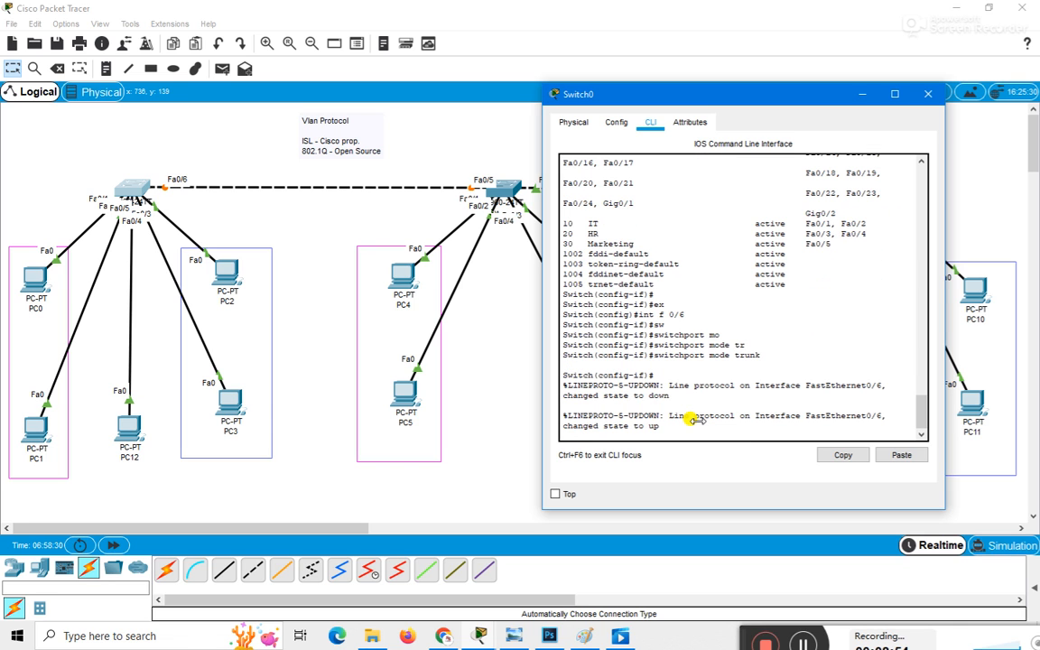
Return Switch0 to global configuration mode with ex and minimize its window
{"action": "key", "text": "Return"}
{"action": "key", "text": "Return"}
{"action": "key", "text": "Return"}
{"action": "key", "text": "Return"}
{"action": "key", "text": "Return"}
{"action": "key", "text": "Return"}
{"action": "key", "text": "Return"}
{"action": "type", "text": "ex"}
{"action": "key", "text": "Return"}
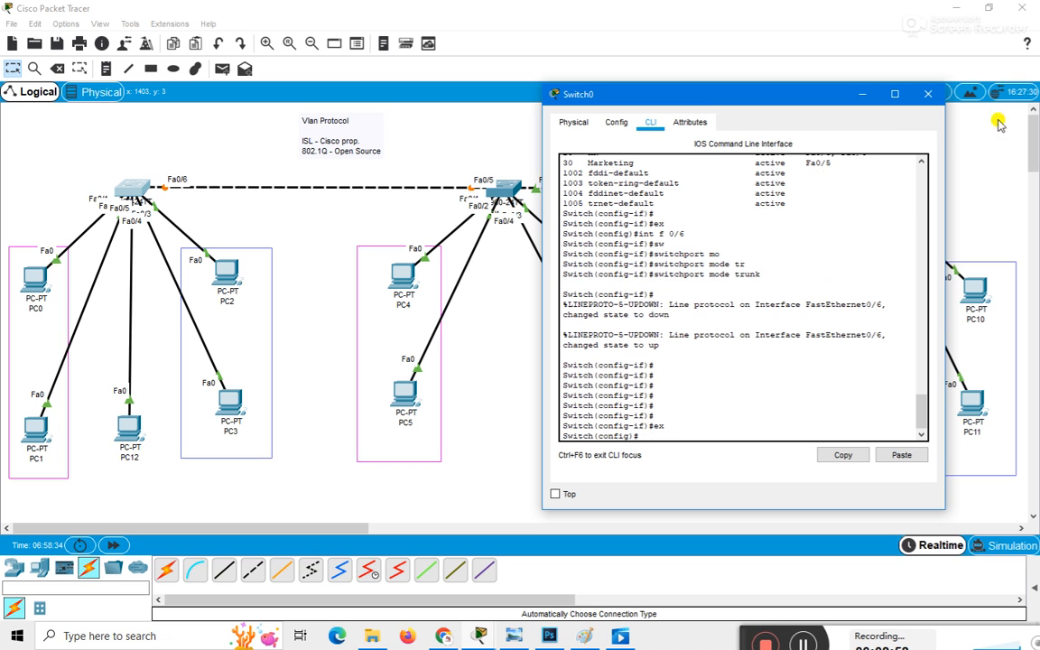
{"action": "left_click", "coordinate": [864, 97]}
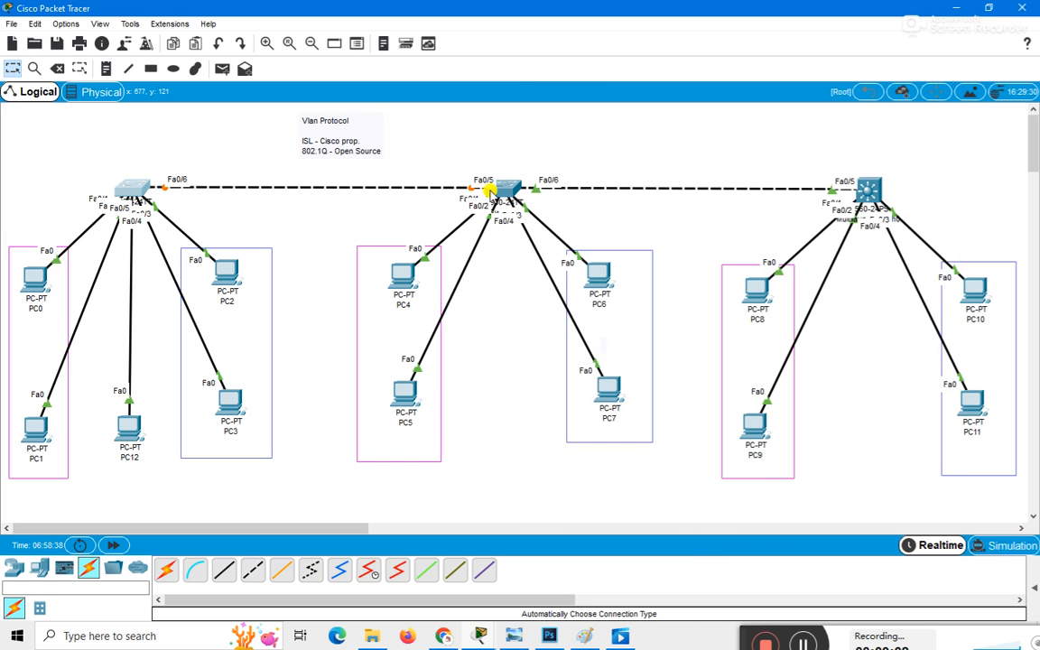
Open Switch1's command line beside the topology and enter global configuration mode with en and conf t
{"action": "left_click", "coordinate": [497, 191]}
{"action": "left_click_drag", "start_coordinate": [450, 102], "coordinate": [662, 79]}
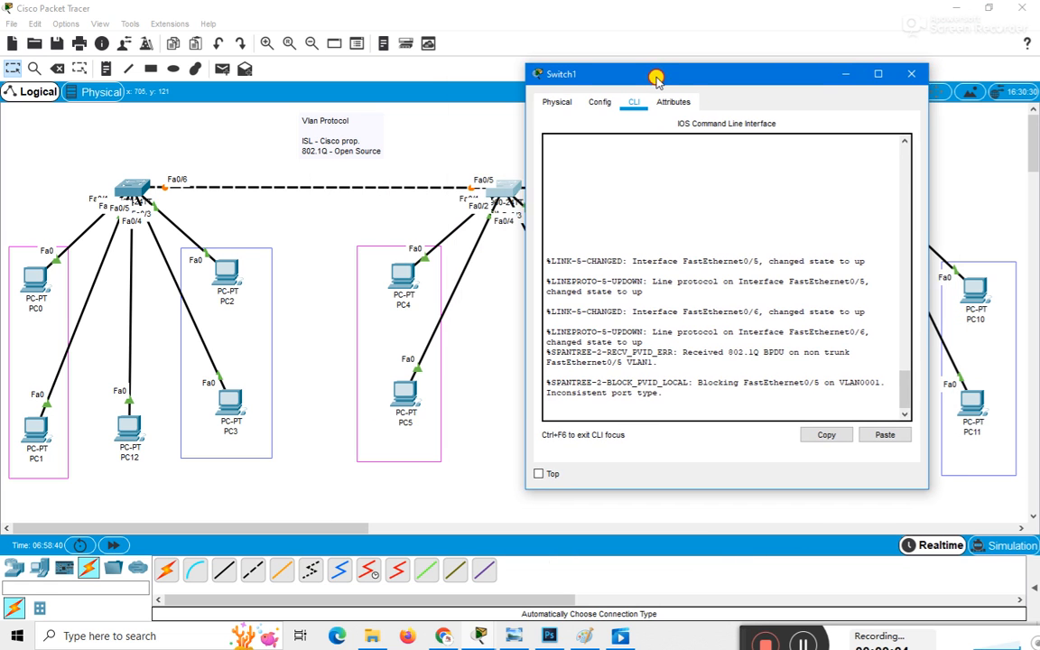
{"action": "key", "text": "Return"}
{"action": "key", "text": "Return"}
{"action": "key", "text": "Return"}
{"action": "key", "text": "Return"}
{"action": "key", "text": "Return"}
{"action": "key", "text": "Return"}
{"action": "type", "text": "en"}
{"action": "key", "text": "Return"}
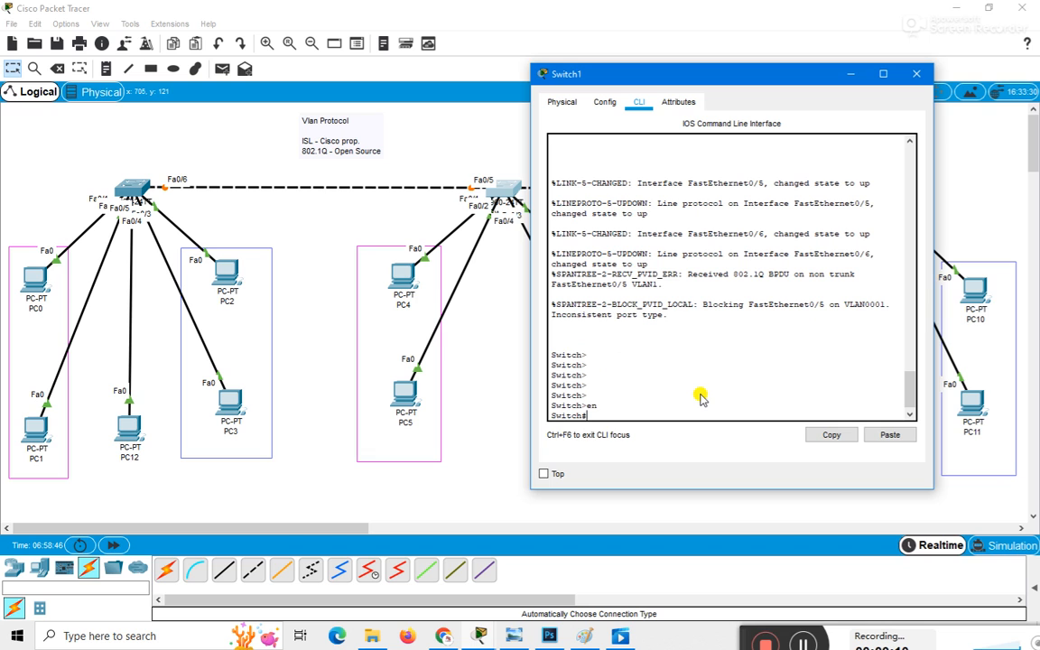
{"action": "type", "text": "conf t"}
{"action": "key", "text": "Return"}
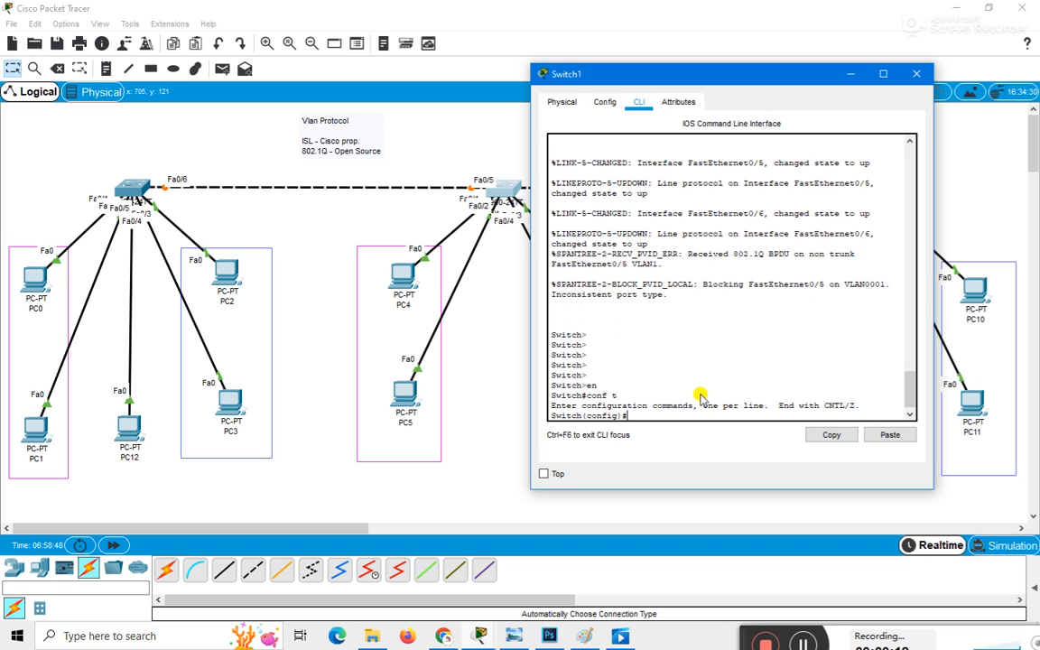
Set Switch1's f 0/5 interface to trunk with switchport mode trunk, and exit interface configuration
{"action": "type", "text": "int f 0/5"}
{"action": "key", "text": "Return"}
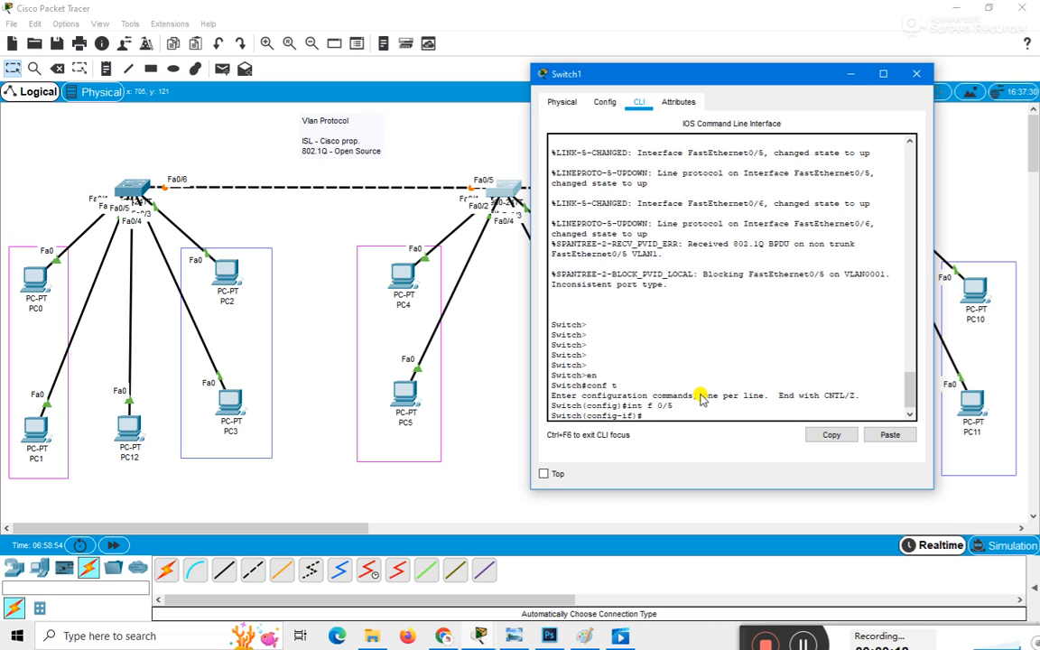
{"action": "type", "text": "sw"}
{"action": "key", "text": "Tab"}
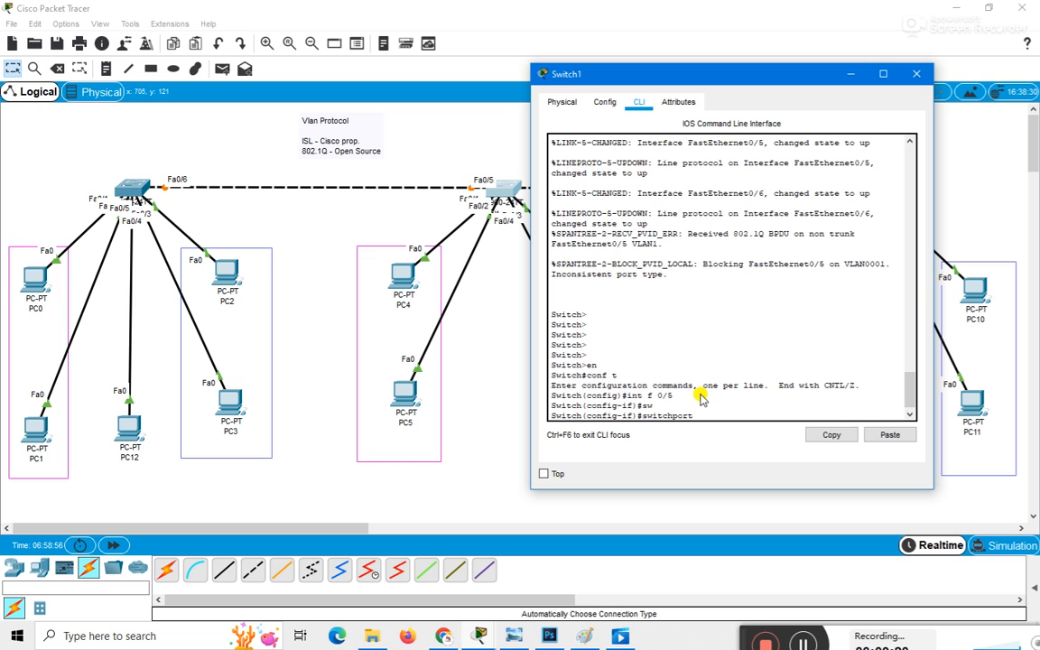
{"action": "type", "text": "mo"}
{"action": "key", "text": "Tab"}
{"action": "type", "text": "t"}
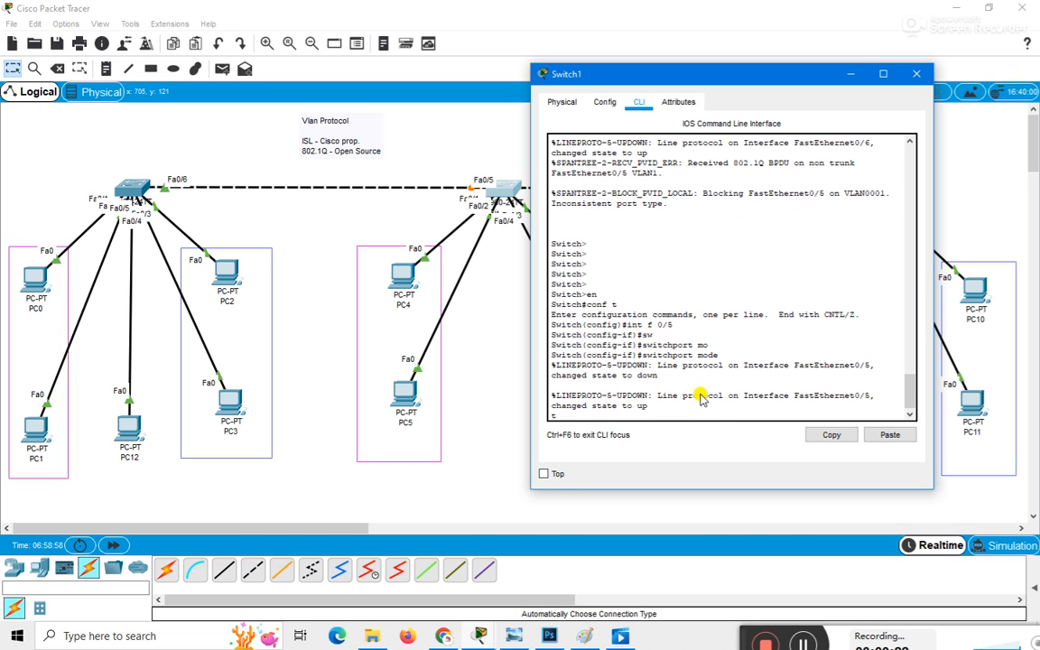
{"action": "type", "text": "ru"}
{"action": "key", "text": "Tab"}
{"action": "key", "text": "Return"}
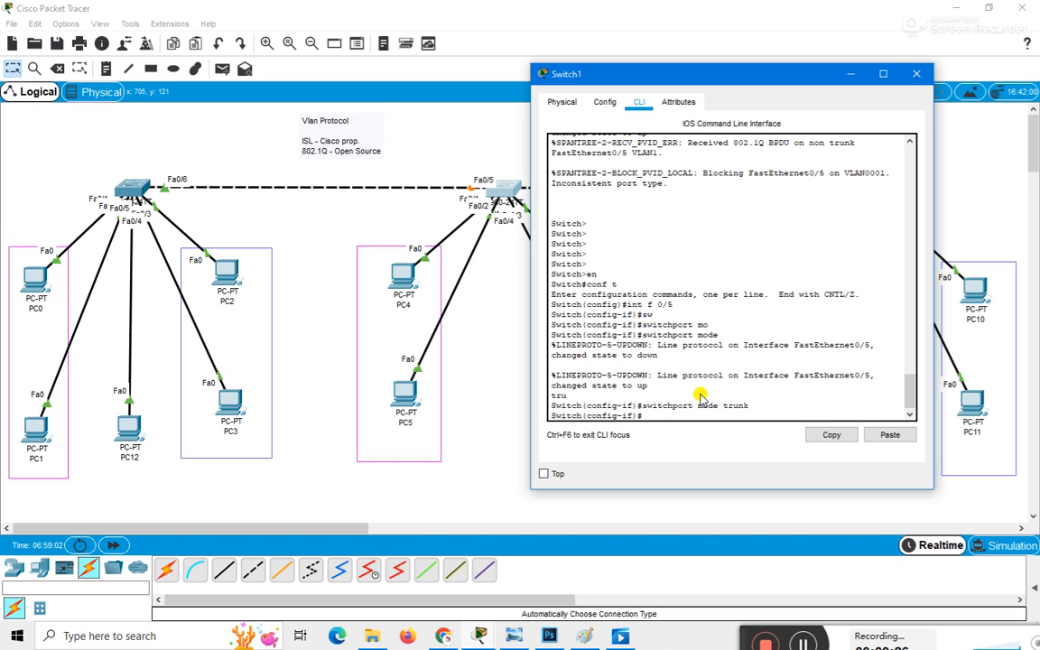
{"action": "type", "text": "ex"}
{"action": "key", "text": "Return"}
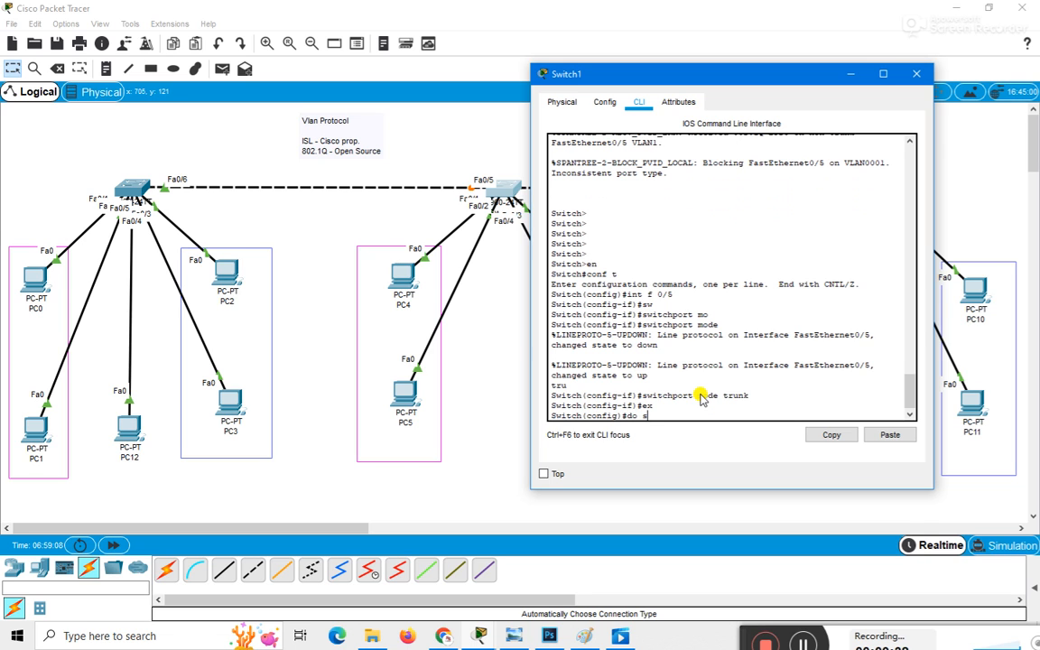
Examine Switch1's VLANs with do sh vlan brief and its trunk encapsulation and allowed VLANs with do sh int trunk, and close its window
{"action": "type", "text": "do sh vlan brief"}
{"action": "key", "text": "Return"}
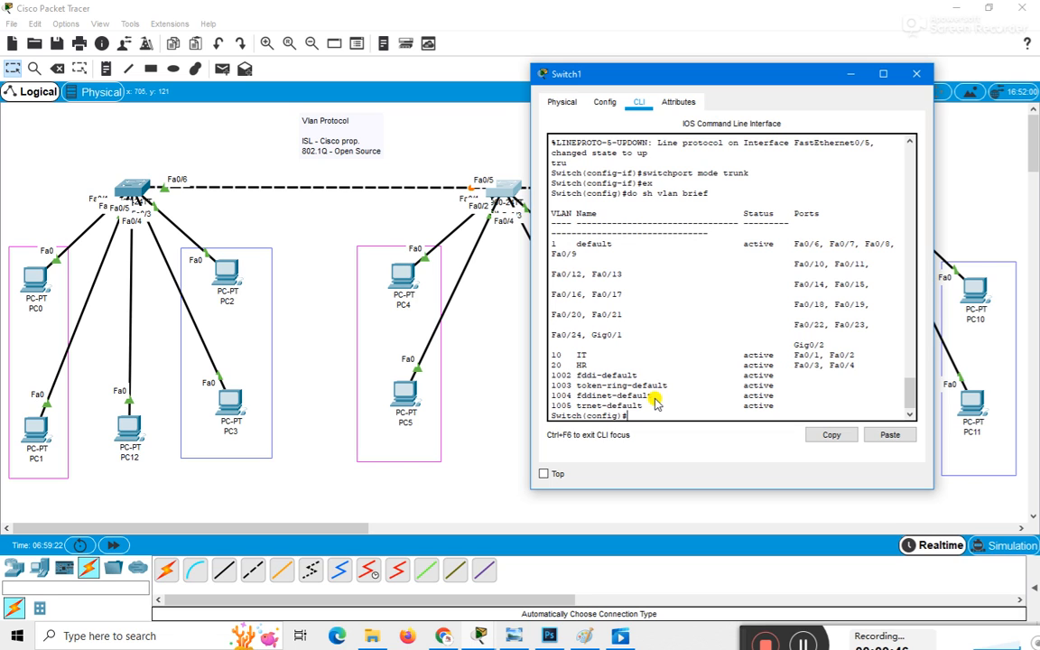
{"action": "type", "text": "do sh int trunk"}
{"action": "key", "text": "Return"}
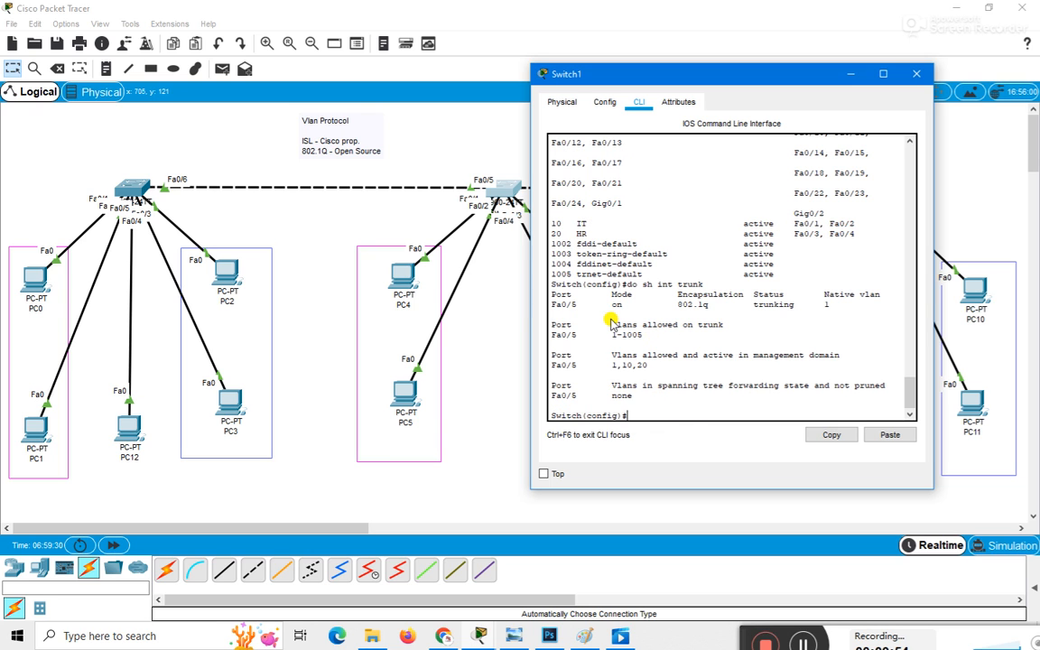
{"action": "left_click_drag", "start_coordinate": [719, 304], "coordinate": [681, 314]}
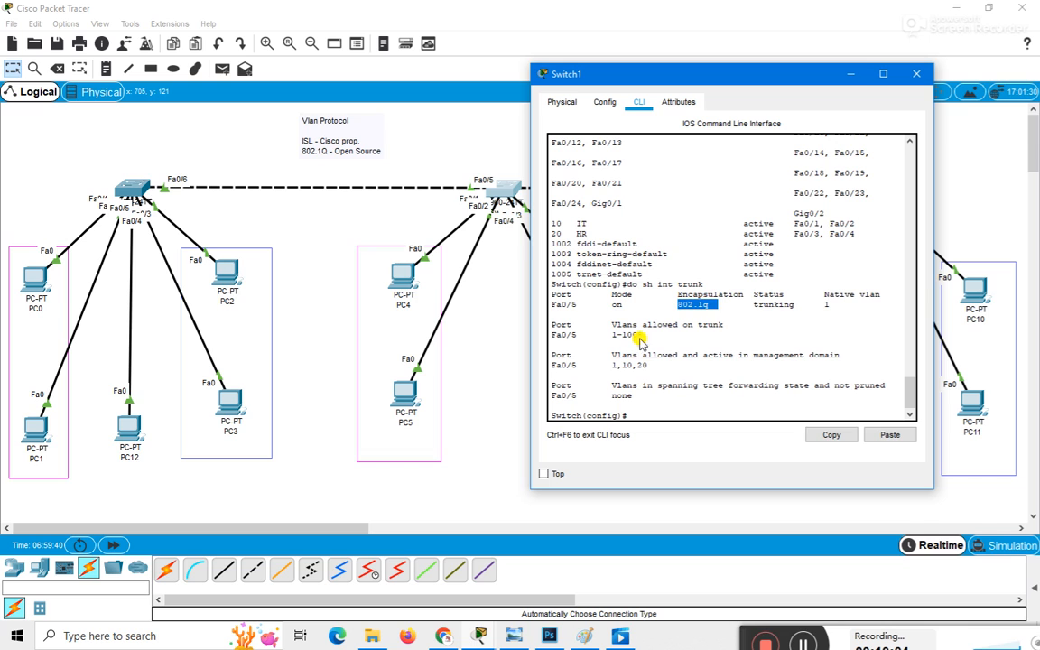
{"action": "left_click_drag", "start_coordinate": [650, 364], "coordinate": [607, 367]}
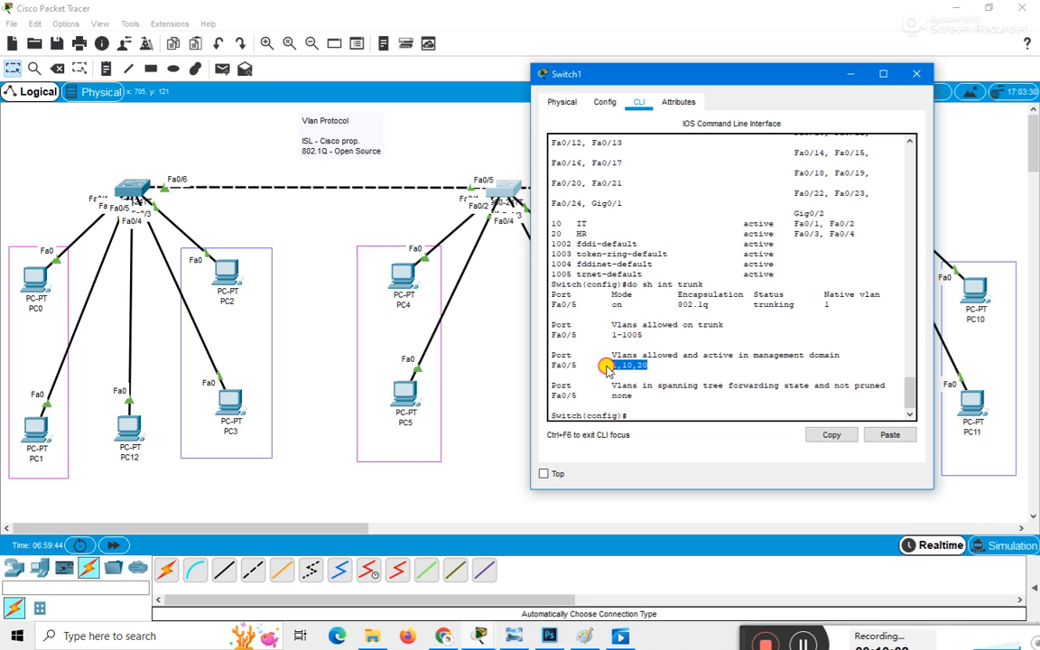
{"action": "left_click", "coordinate": [689, 347]}
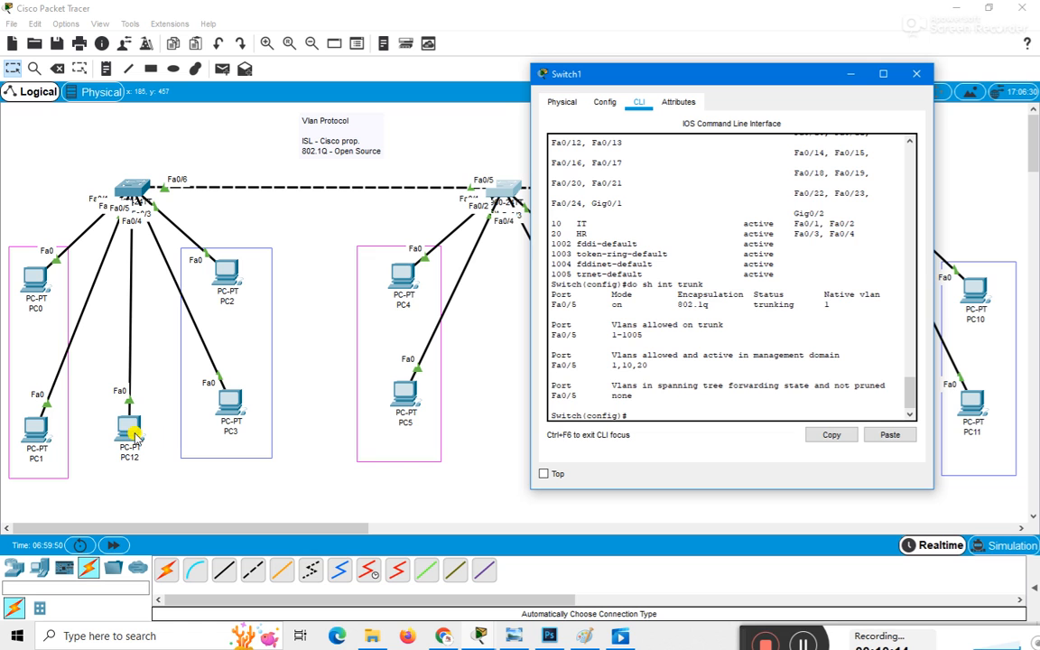
{"action": "left_click", "coordinate": [919, 74]}
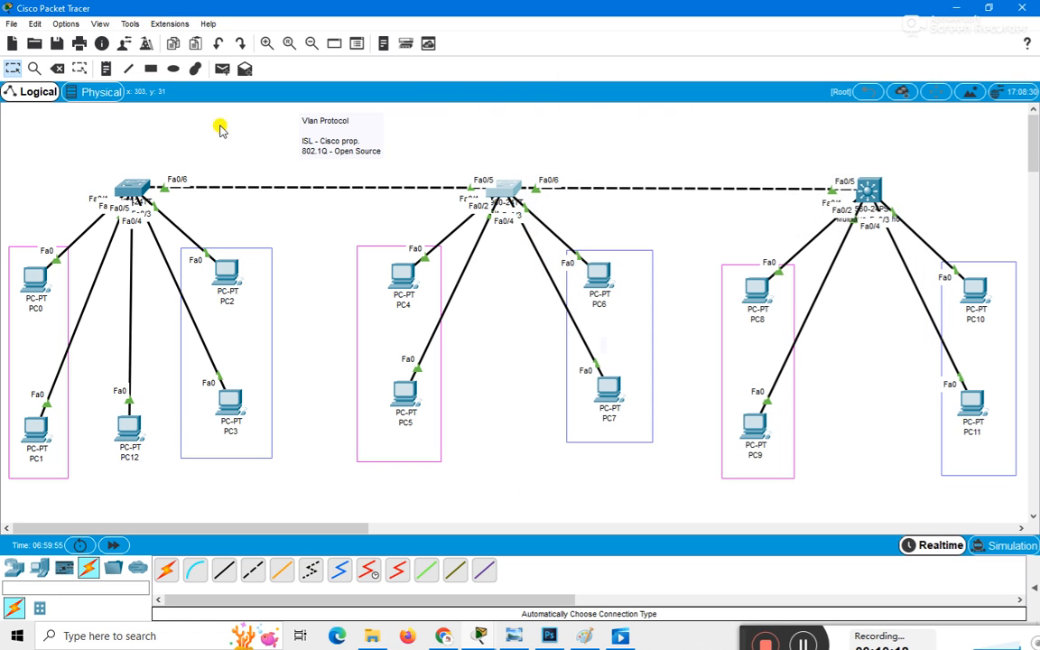
Activate the Add Simple PDU tool and expand the PDU scenario area so its list columns are visible
{"action": "left_click", "coordinate": [222, 68]}
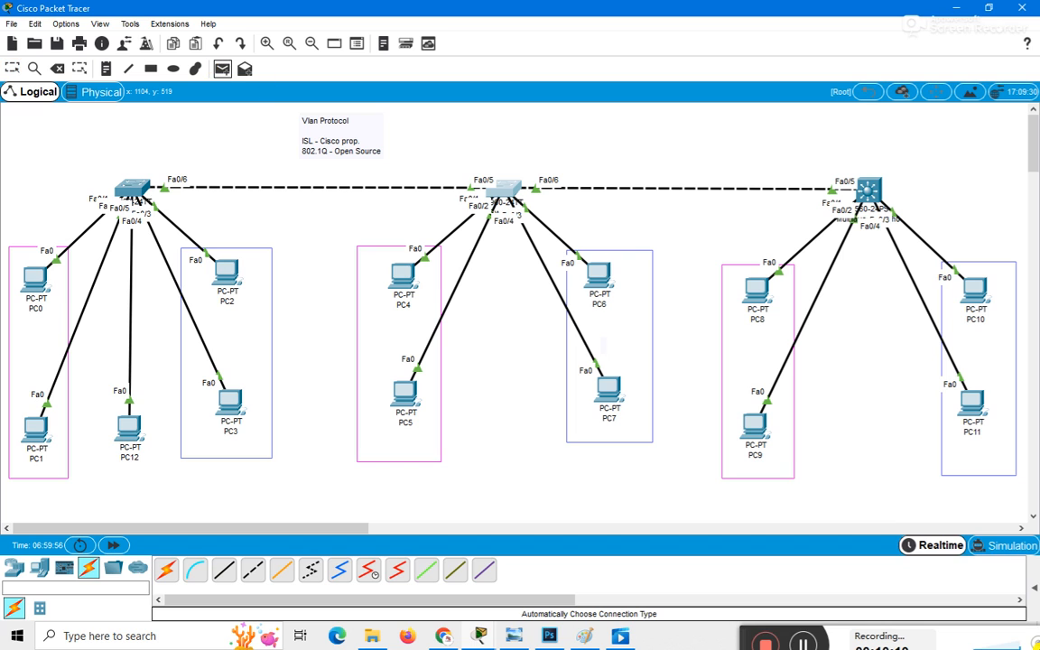
{"action": "left_click", "coordinate": [1035, 588]}
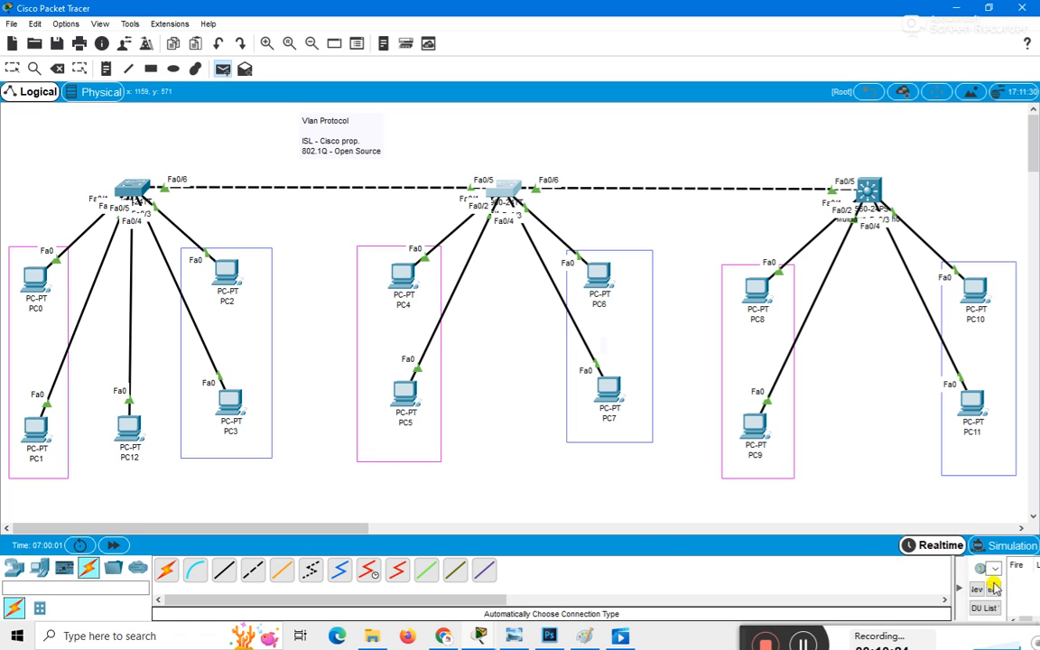
{"action": "left_click_drag", "start_coordinate": [950, 579], "coordinate": [716, 582]}
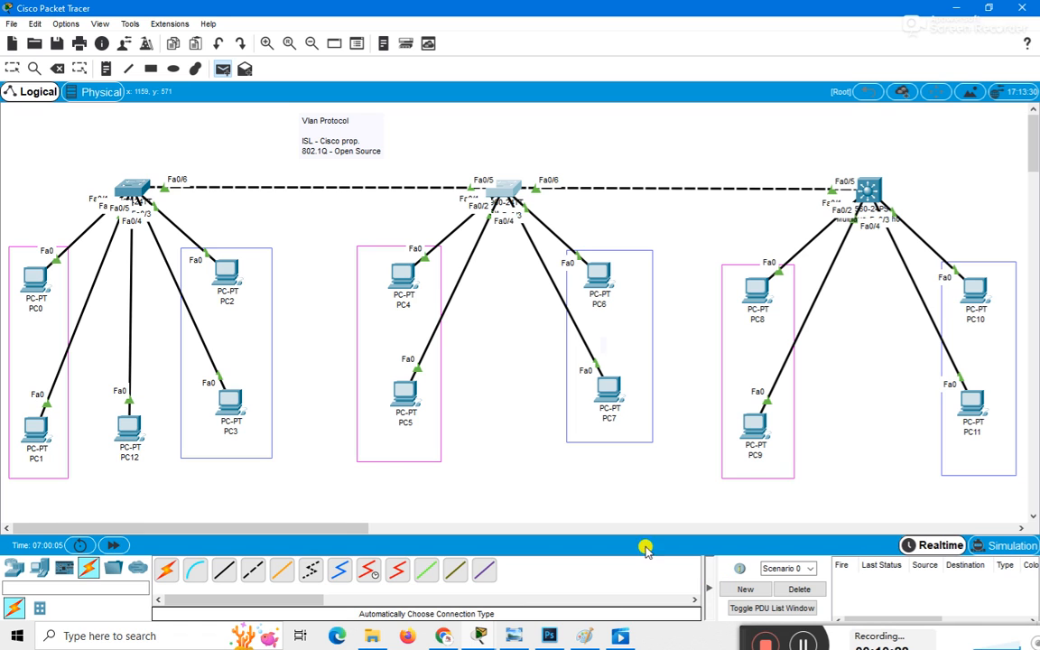
{"action": "left_click_drag", "start_coordinate": [703, 582], "coordinate": [569, 585]}
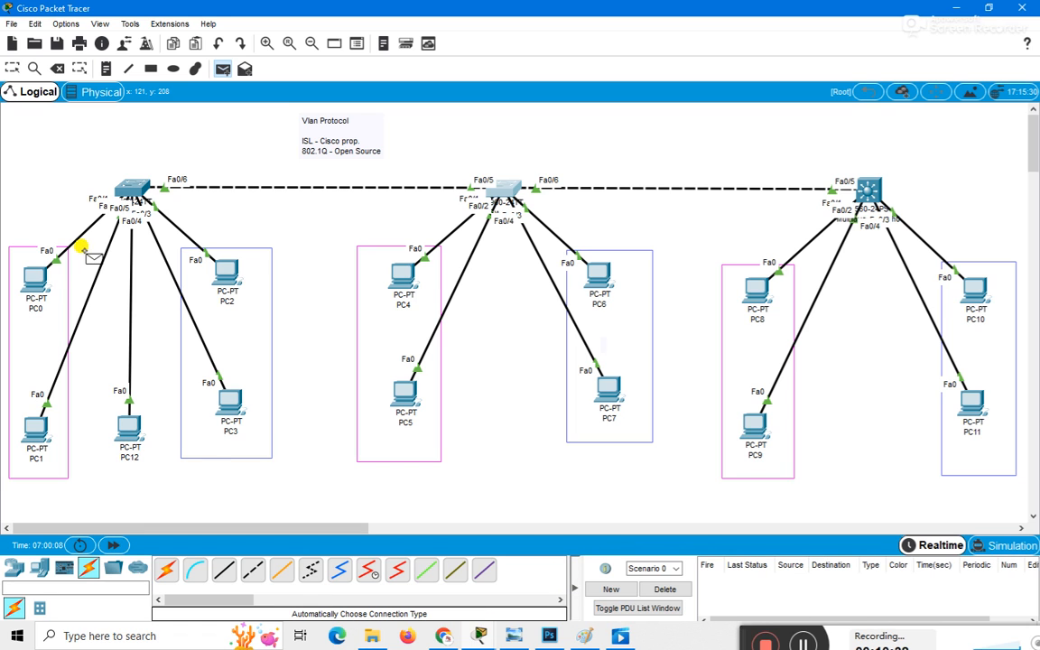
Test connectivity with simple PDUs from PC1 to PC4 and from PC2 to PC6, and delete the PDU scenario
{"action": "left_click", "coordinate": [30, 422]}
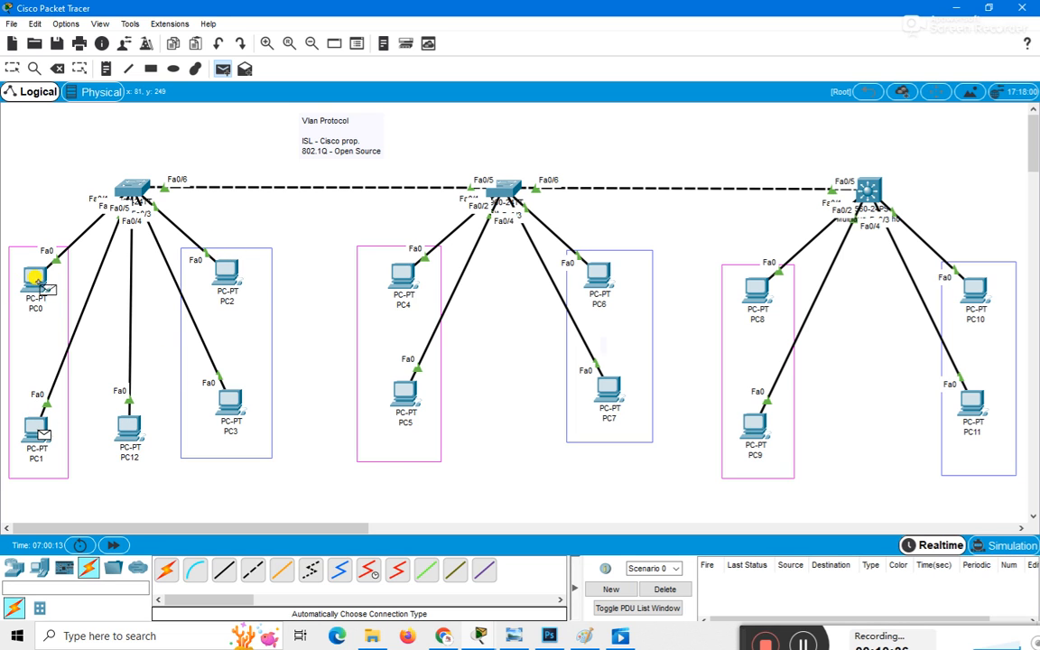
{"action": "left_click", "coordinate": [397, 277]}
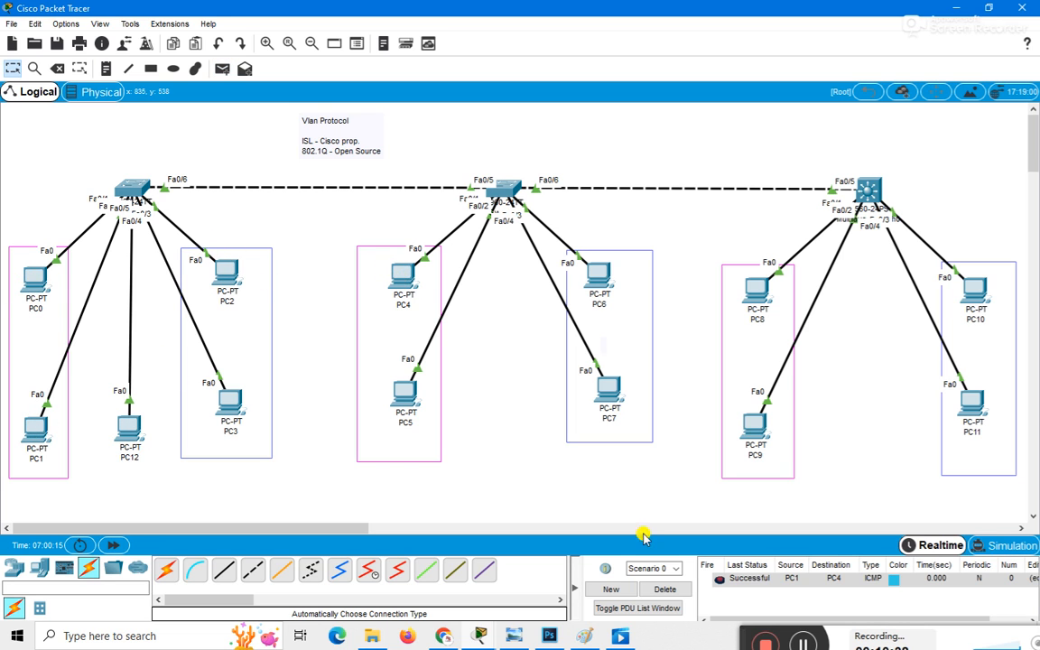
{"action": "left_click", "coordinate": [222, 69]}
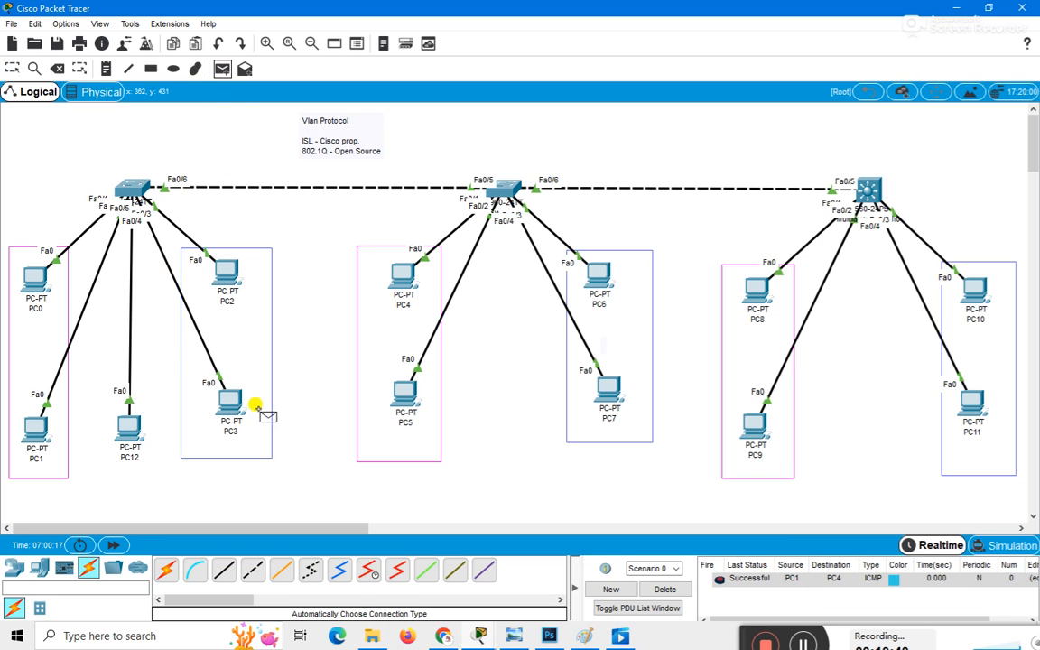
{"action": "left_click", "coordinate": [225, 270]}
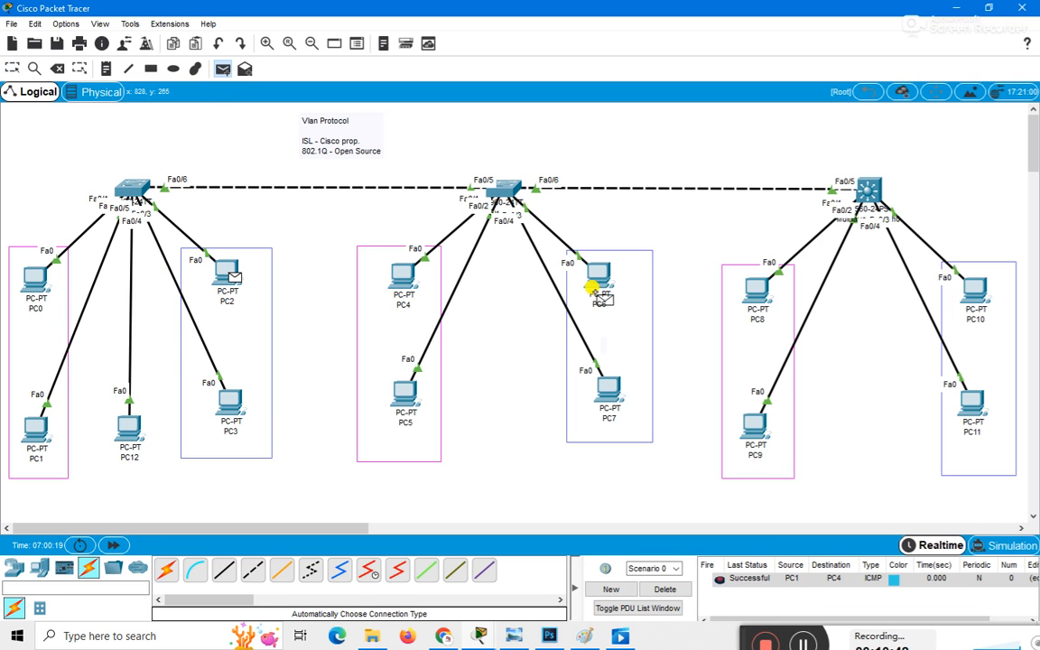
{"action": "left_click", "coordinate": [599, 271]}
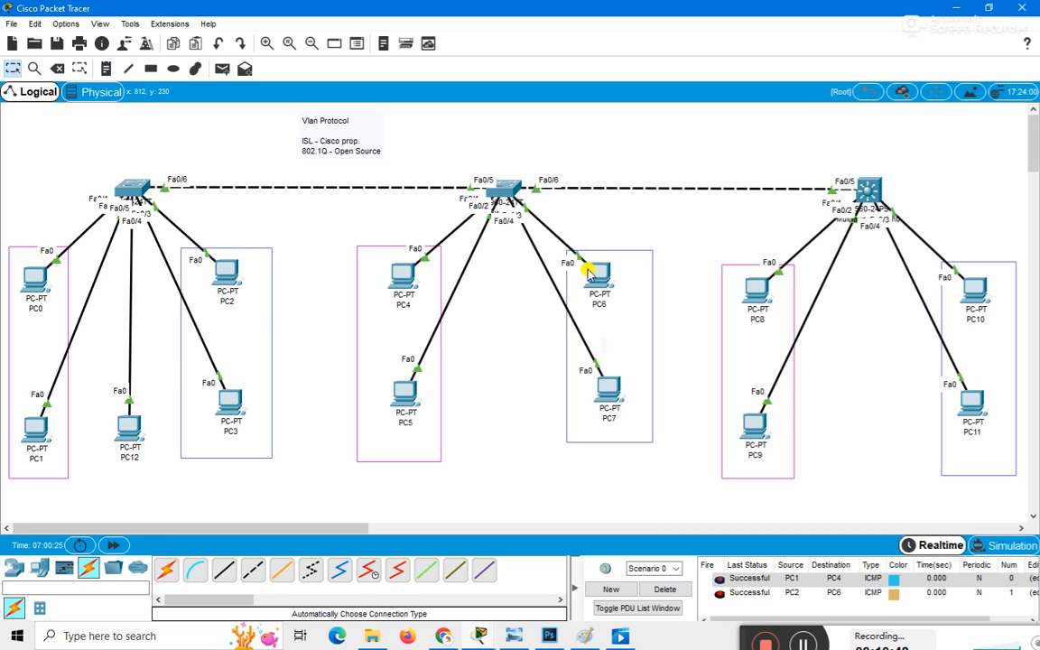
{"action": "left_click", "coordinate": [665, 589]}
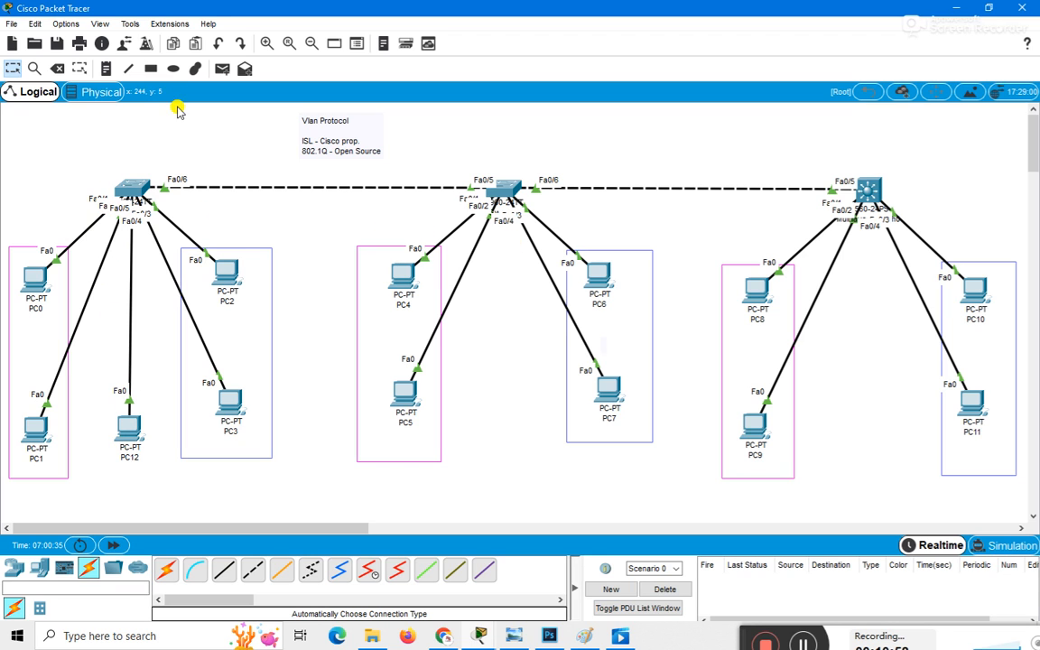
Add a laptop below Switch1, between PC5 and PC7, and cable it to Switch1 with the automatic connection type
{"action": "left_click", "coordinate": [39, 568]}
{"action": "left_click_drag", "start_coordinate": [185, 579], "coordinate": [489, 483]}
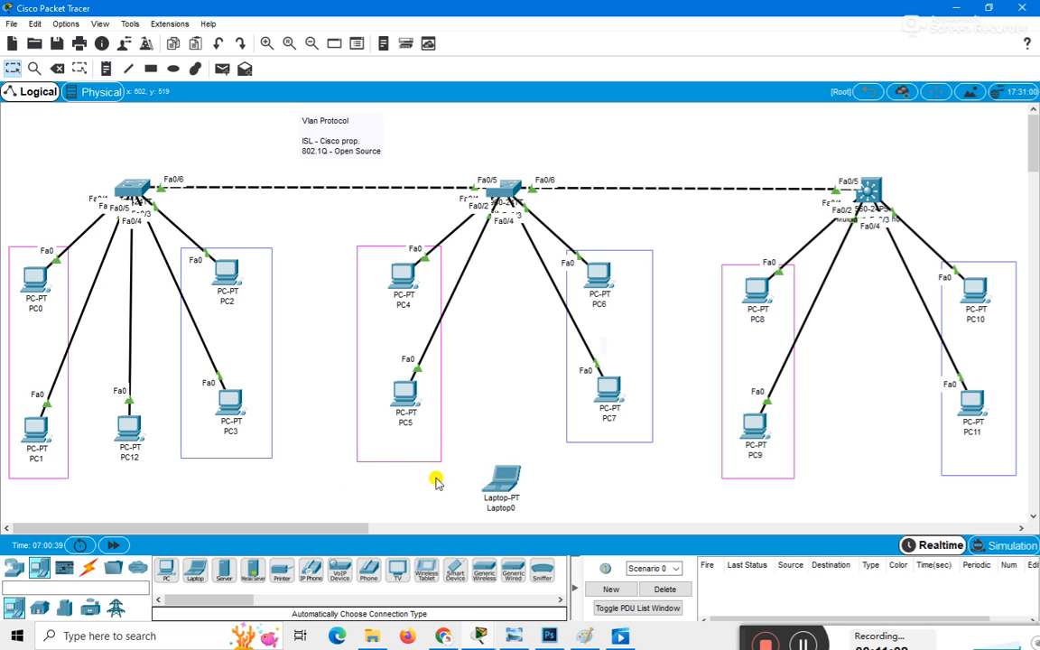
{"action": "left_click", "coordinate": [88, 567]}
{"action": "left_click", "coordinate": [166, 571]}
{"action": "left_click", "coordinate": [502, 192]}
{"action": "left_click", "coordinate": [498, 504]}
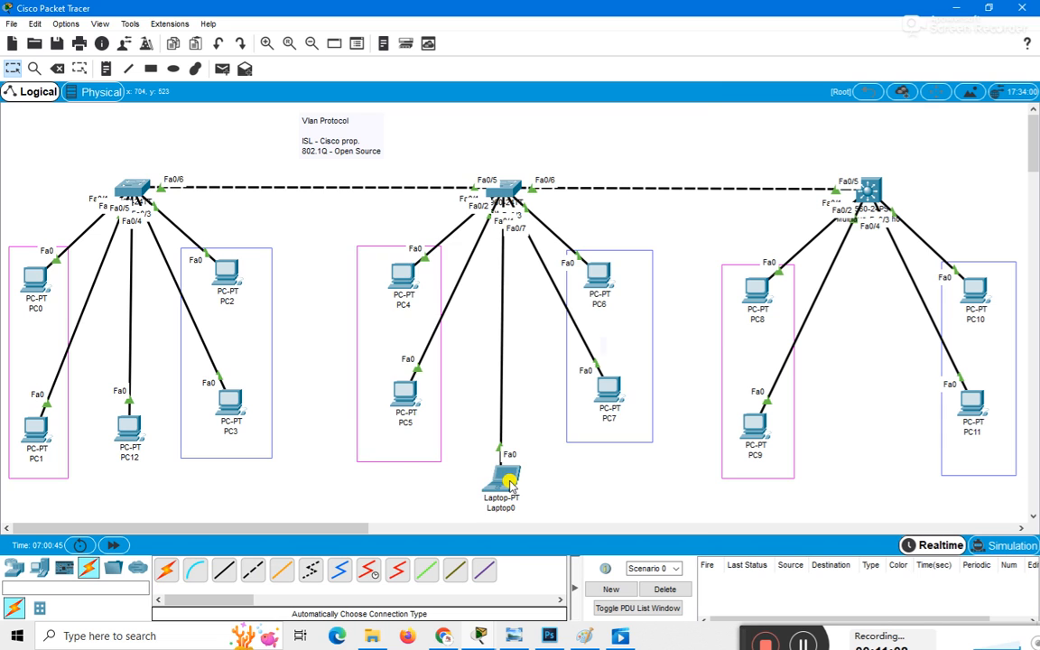
Give Laptop0 the static IP address 192.168.1.15 with subnet mask 255.255.255.0, and close its window
{"action": "left_click", "coordinate": [510, 483]}
{"action": "left_click", "coordinate": [435, 127]}
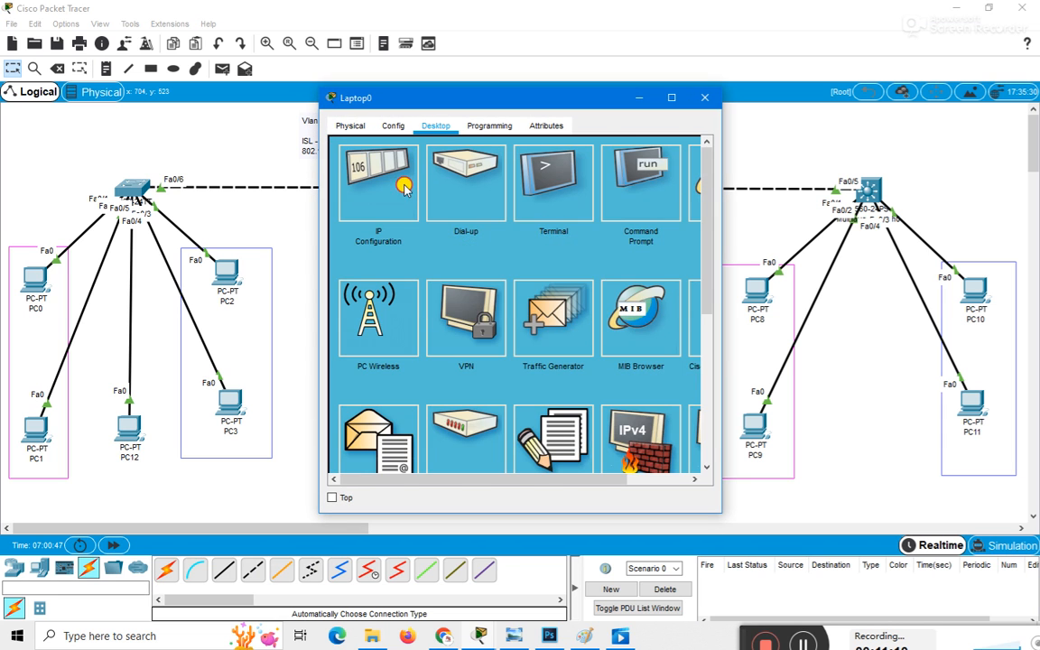
{"action": "left_click", "coordinate": [404, 187]}
{"action": "left_click", "coordinate": [462, 228]}
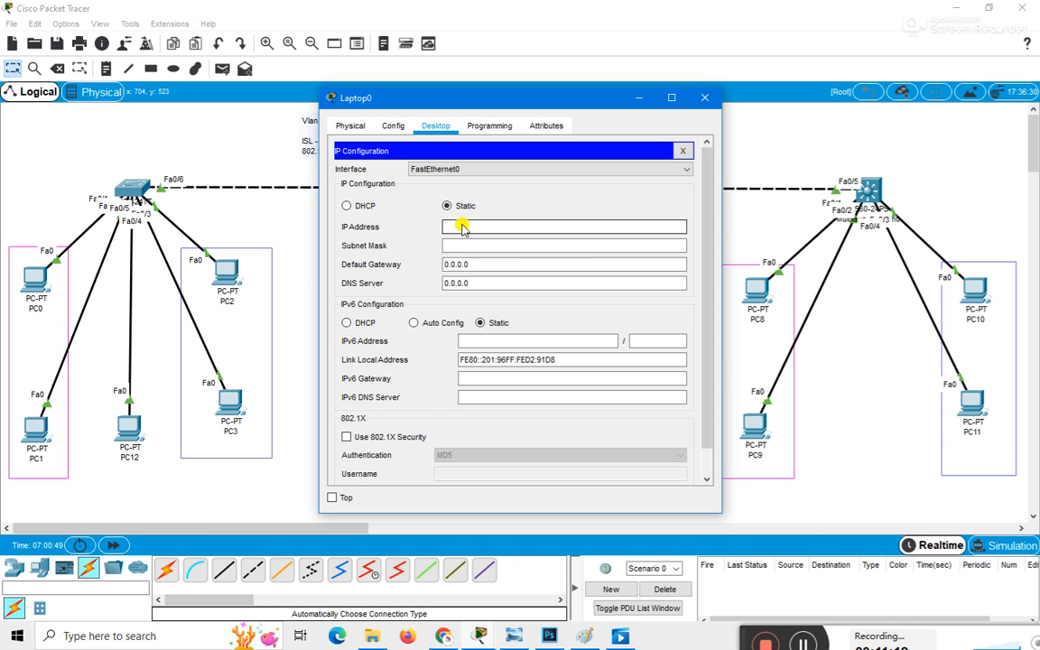
{"action": "type", "text": "192.168.1.15"}
{"action": "key", "text": "Tab"}
{"action": "left_click", "coordinate": [562, 330]}
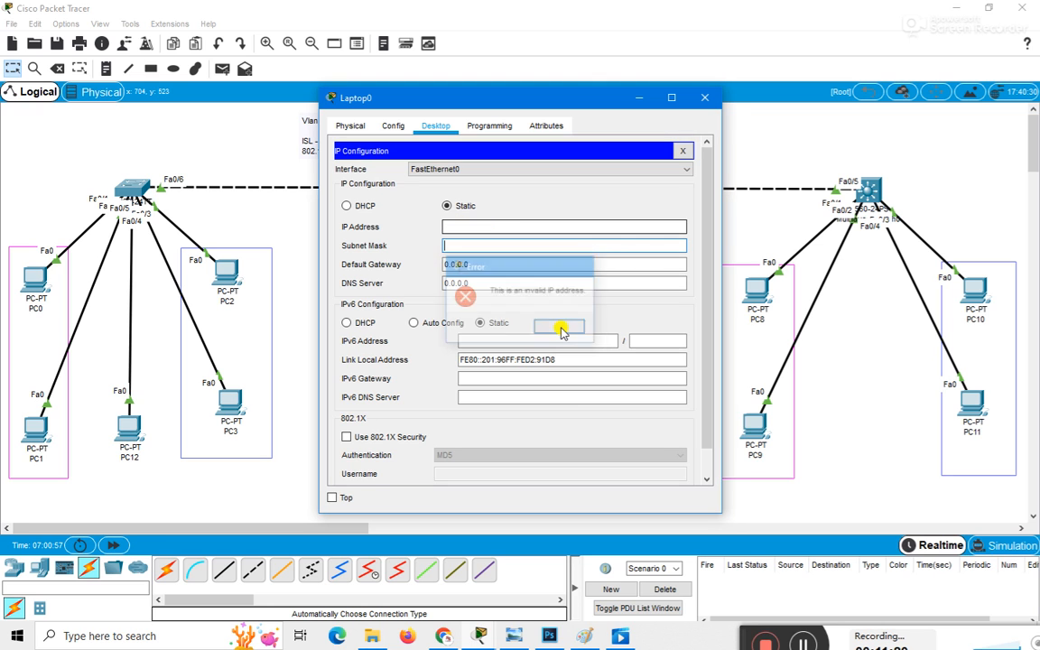
{"action": "left_click", "coordinate": [503, 230]}
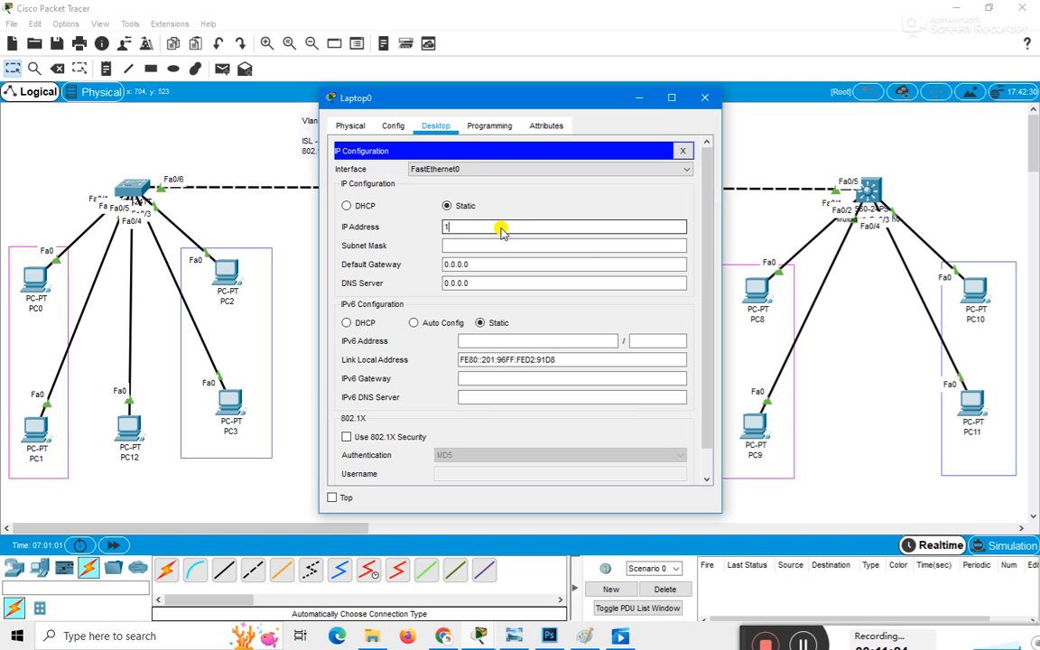
{"action": "type", "text": "192.168.1.15"}
{"action": "key", "text": "Tab"}
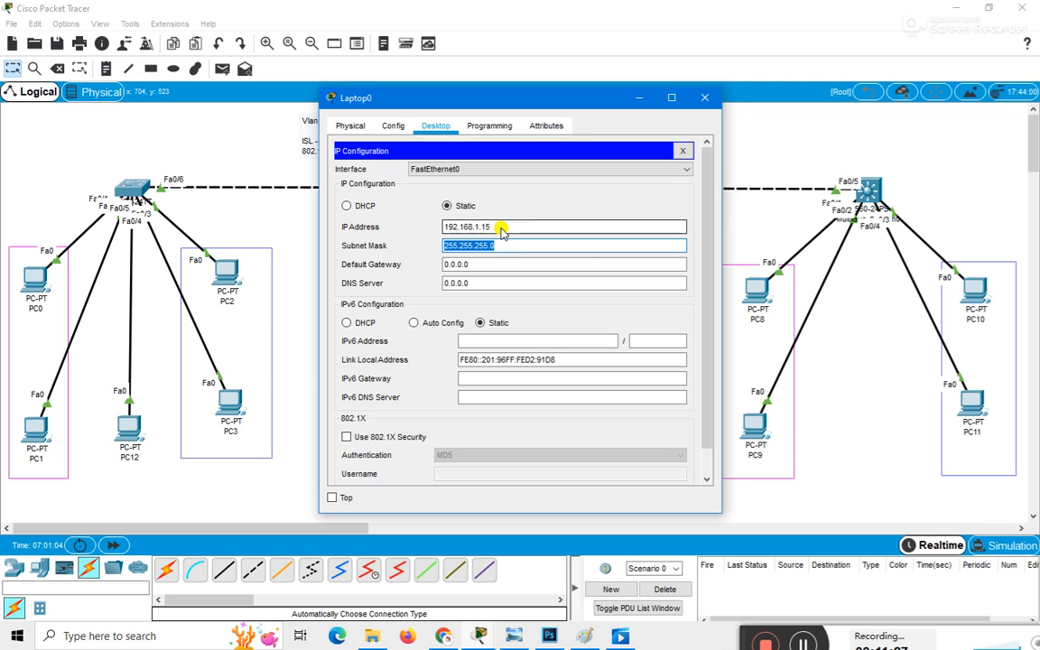
{"action": "left_click", "coordinate": [682, 151]}
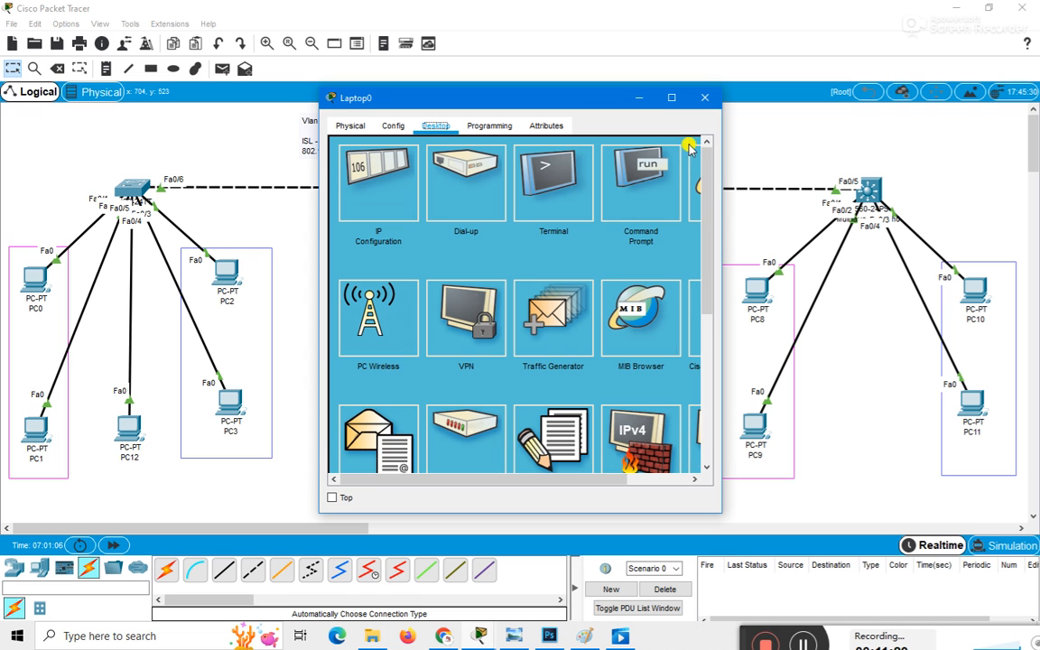
{"action": "left_click", "coordinate": [704, 97]}
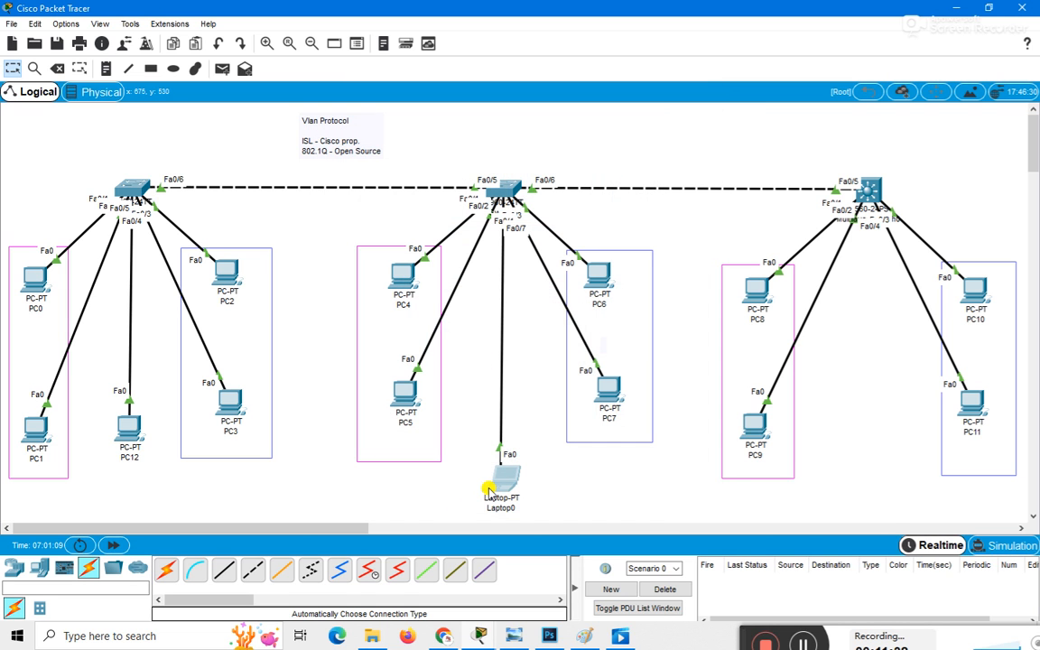
Test connectivity with a simple PDU from Laptop0 to PC12, and delete the PDU scenario
{"action": "left_click", "coordinate": [223, 70]}
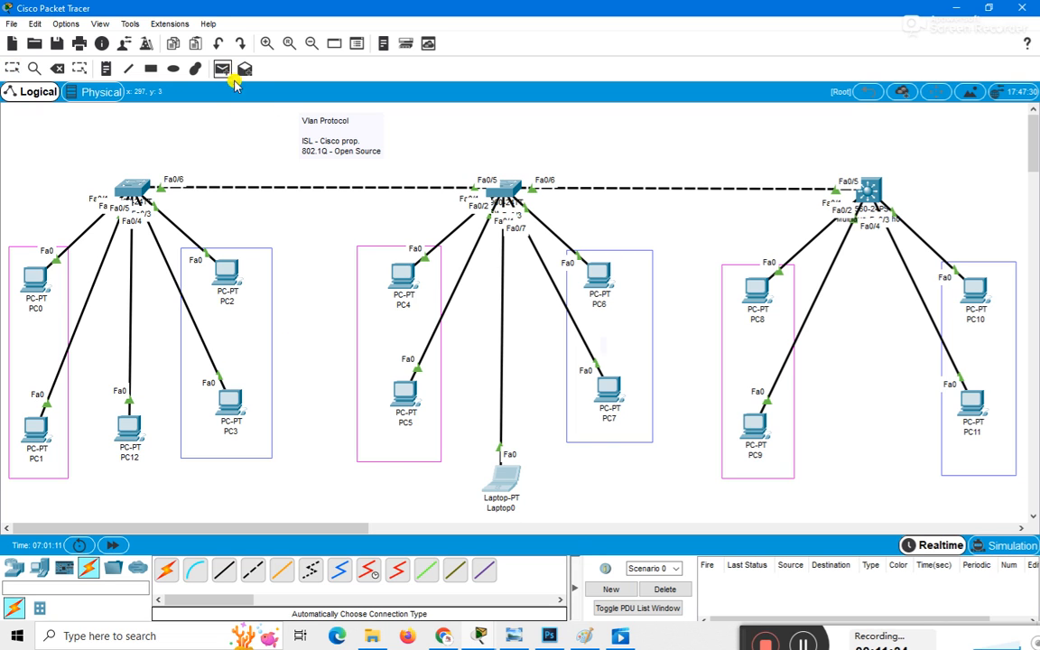
{"action": "left_click", "coordinate": [502, 477]}
{"action": "left_click", "coordinate": [130, 429]}
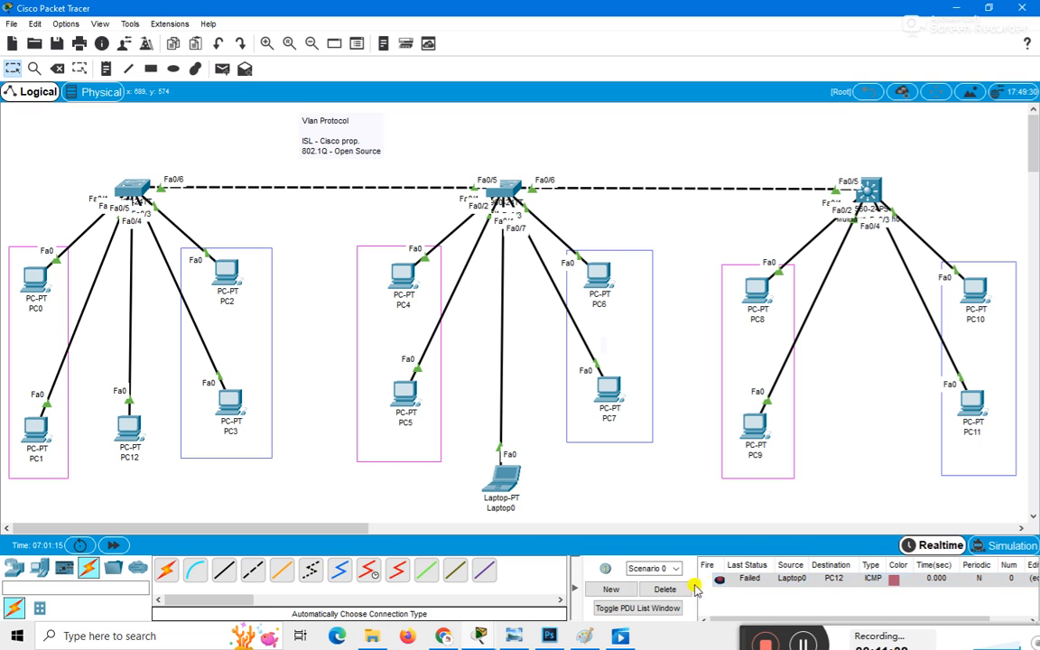
{"action": "left_click", "coordinate": [666, 589]}
Create VLAN 30 named Marketing in Switch1's command line, placed beside the topology, and exit VLAN configuration
{"action": "left_click", "coordinate": [508, 190]}
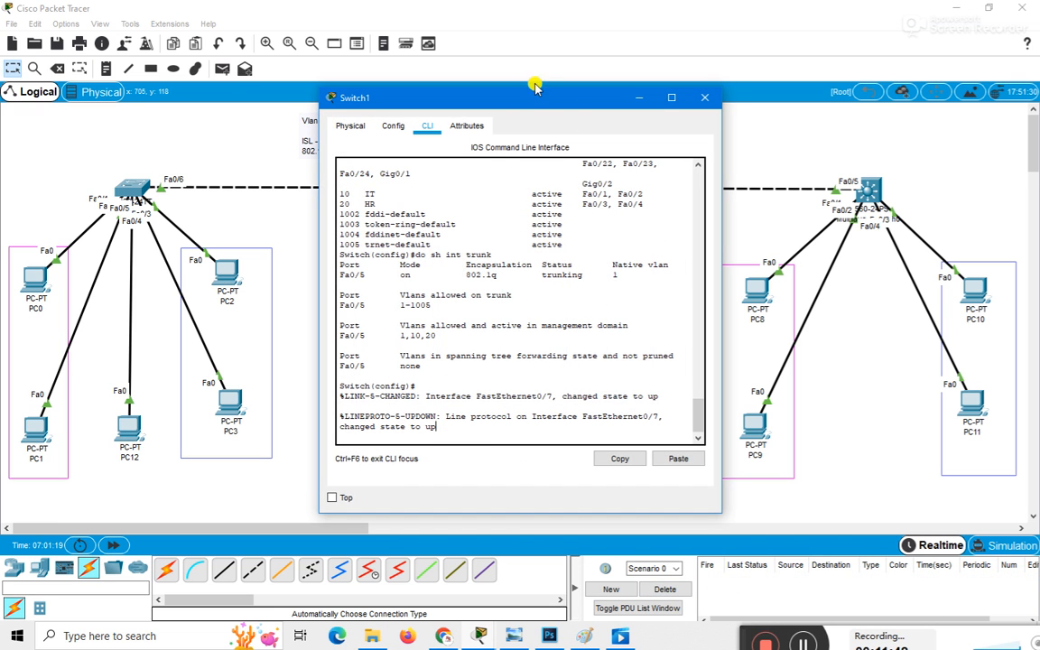
{"action": "left_click_drag", "start_coordinate": [533, 93], "coordinate": [778, 121]}
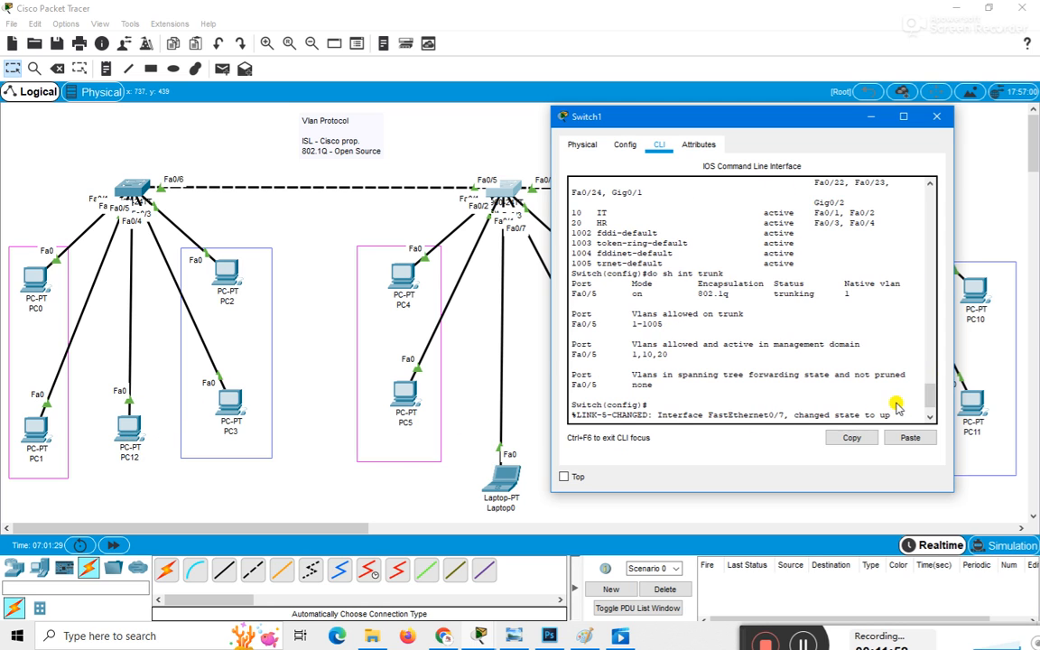
{"action": "key", "text": "Return"}
{"action": "key", "text": "Return"}
{"action": "key", "text": "Return"}
{"action": "key", "text": "Return"}
{"action": "key", "text": "Return"}
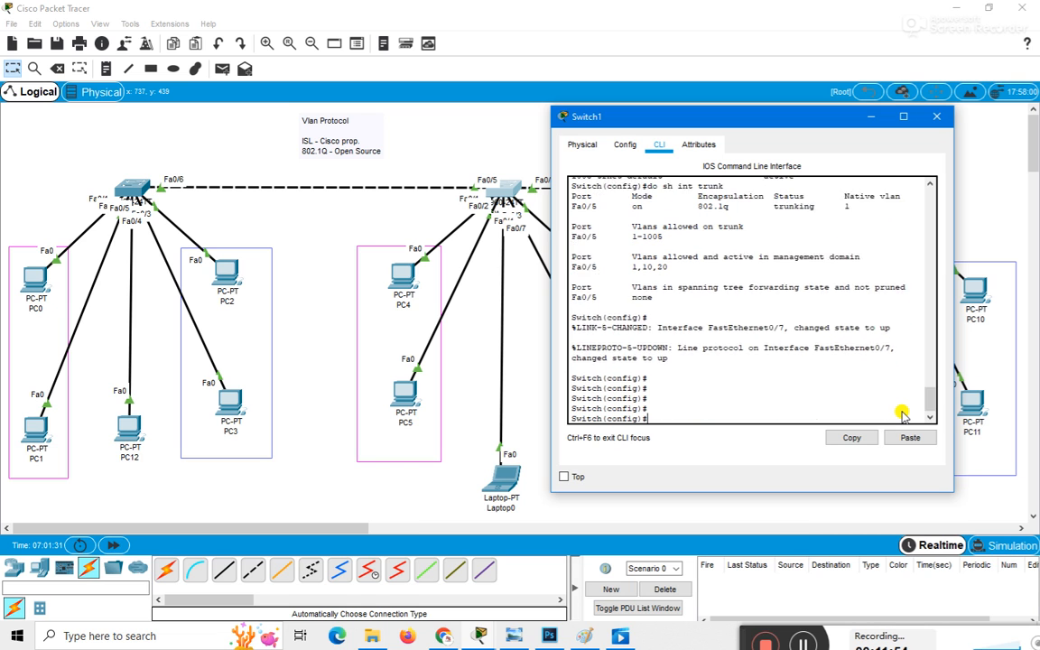
{"action": "key", "text": "Return"}
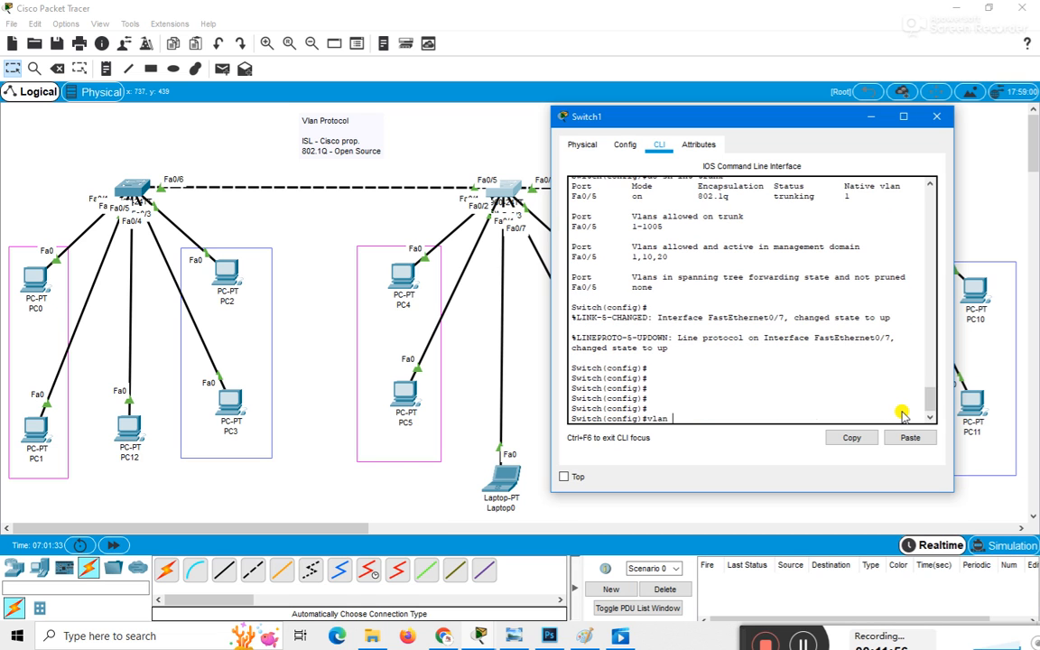
{"action": "type", "text": "vlan 30"}
{"action": "key", "text": "Return"}
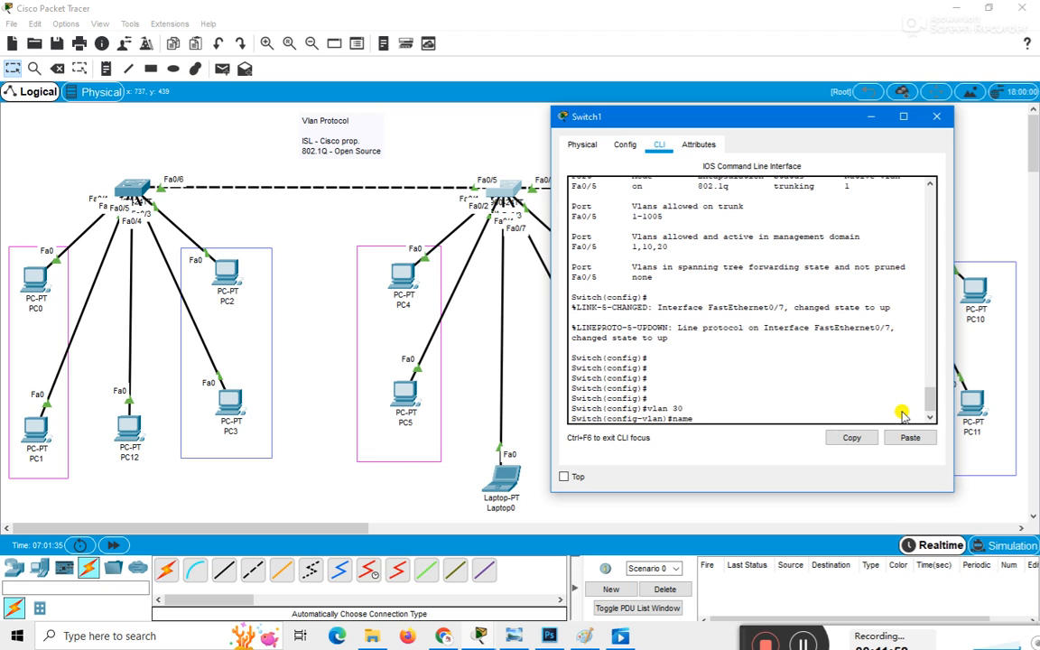
{"action": "type", "text": "name Marketing"}
{"action": "key", "text": "Return"}
{"action": "type", "text": "ex"}
{"action": "key", "text": "Return"}
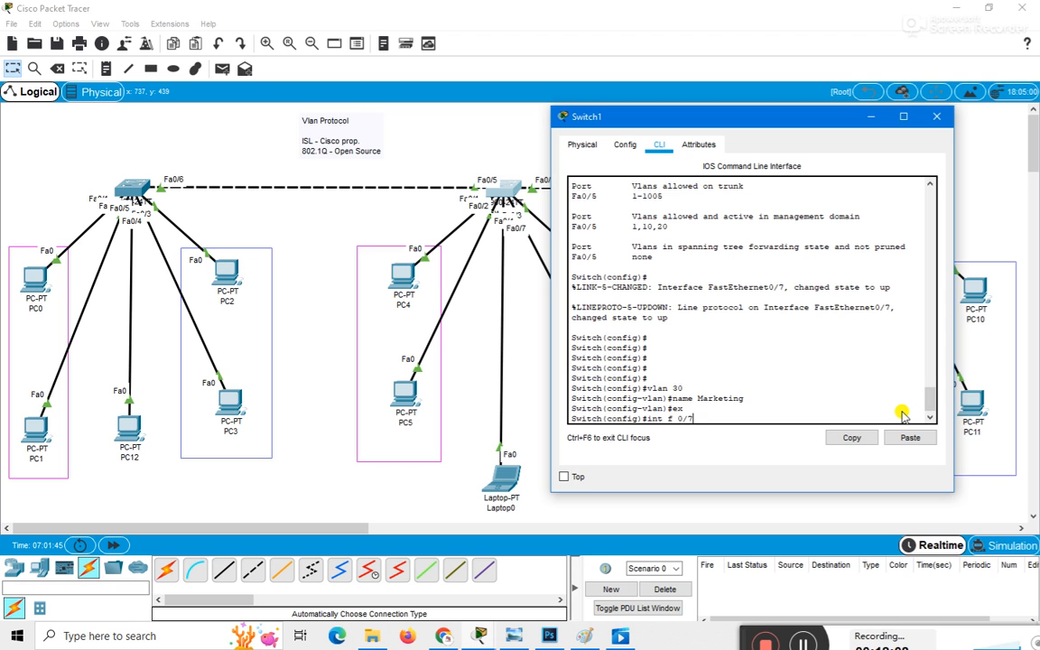
Enter Switch1's interface f 0/7 and set it to access with switchport mode access
{"action": "type", "text": "int f 0/7"}
{"action": "key", "text": "Return"}
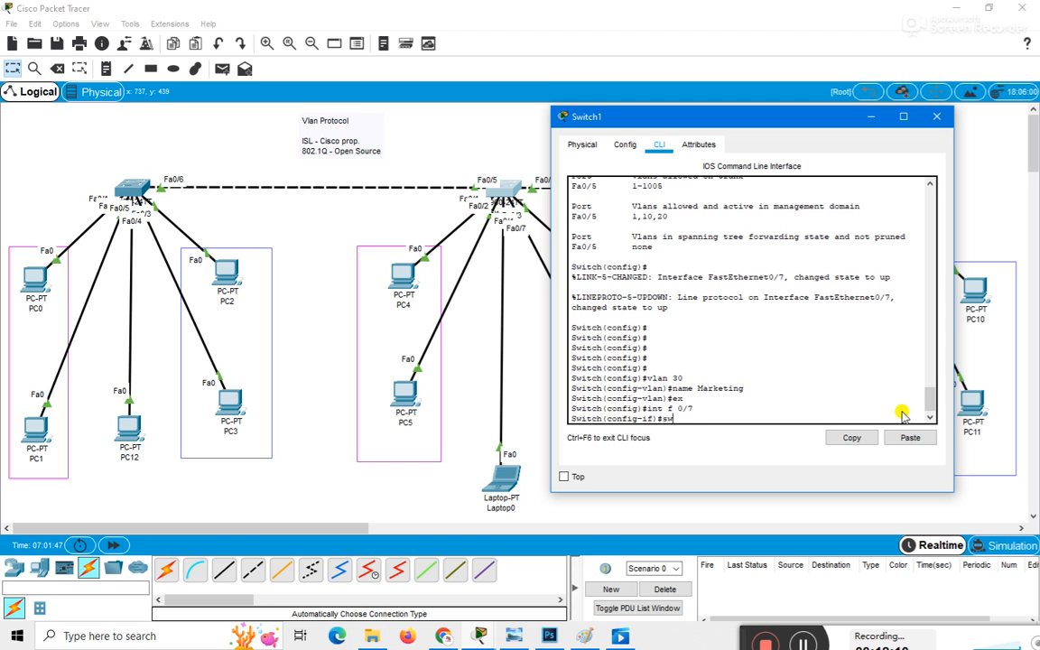
{"action": "type", "text": "sw"}
{"action": "key", "text": "Tab"}
{"action": "type", "text": "mo"}
{"action": "key", "text": "Tab"}
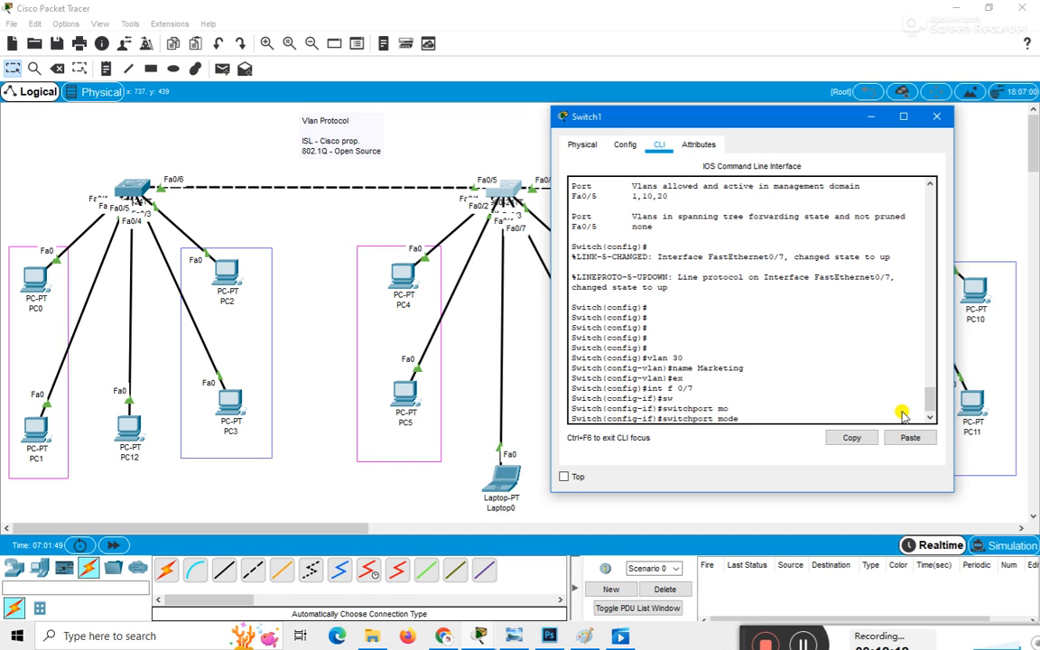
{"action": "type", "text": "ac"}
{"action": "key", "text": "Tab"}
{"action": "key", "text": "Return"}
Assign Switch1's f 0/7 interface to VLAN 30 with switchport access vlan 30, and exit interface configuration
{"action": "type", "text": "sw"}
{"action": "key", "text": "Tab"}
{"action": "type", "text": "ac"}
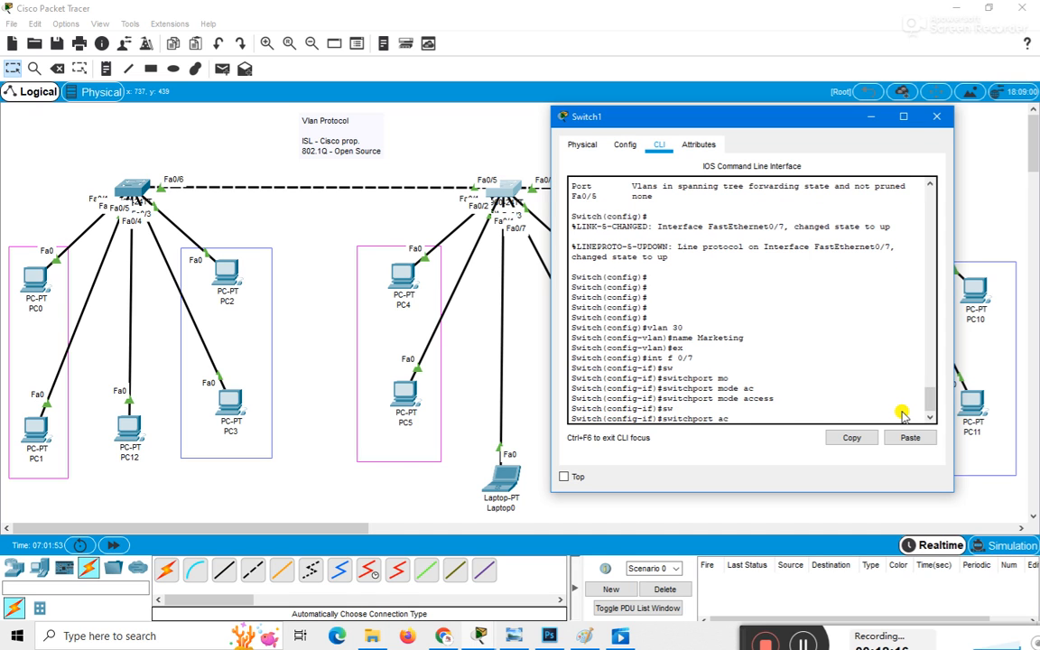
{"action": "type", "text": "c"}
{"action": "key", "text": "Tab"}
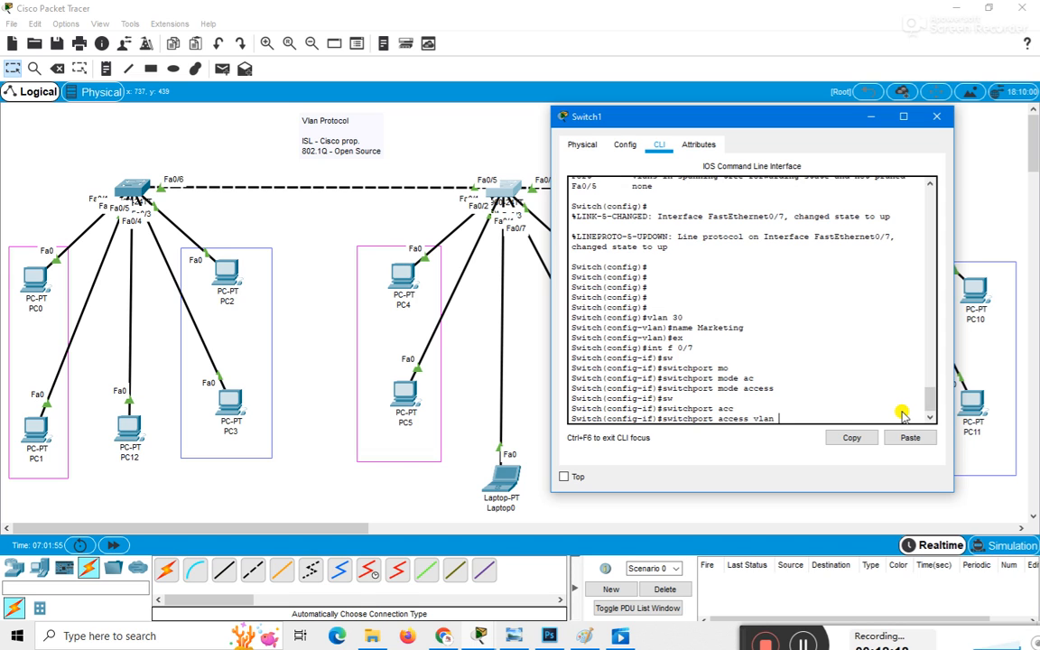
{"action": "type", "text": "vlan 30"}
{"action": "key", "text": "Return"}
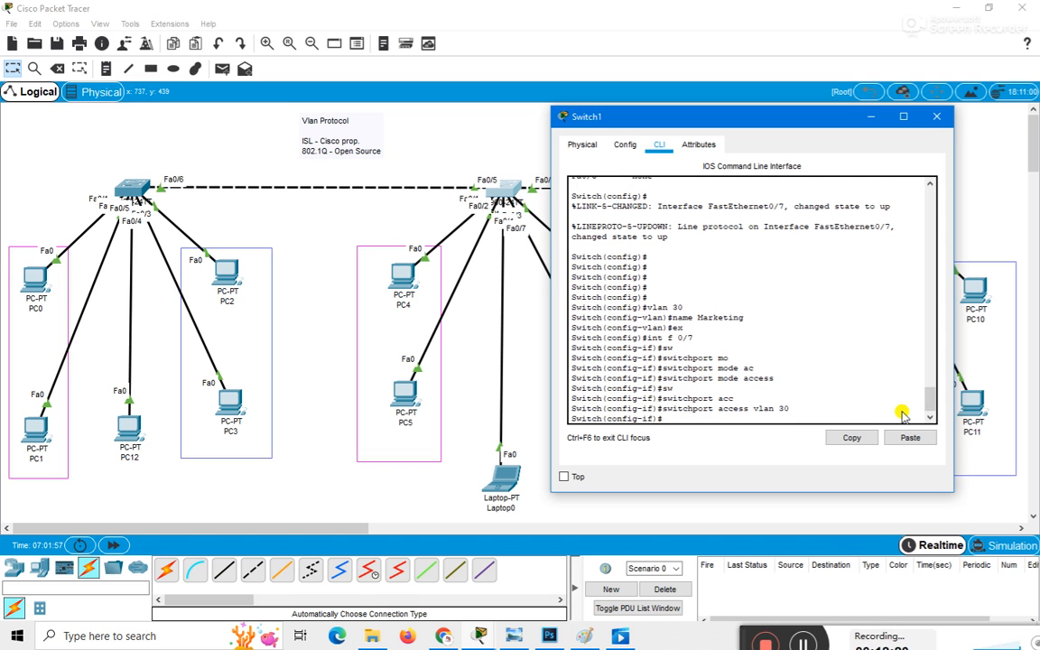
{"action": "type", "text": "do int"}
{"action": "type", "text": "ex"}
{"action": "key", "text": "Return"}
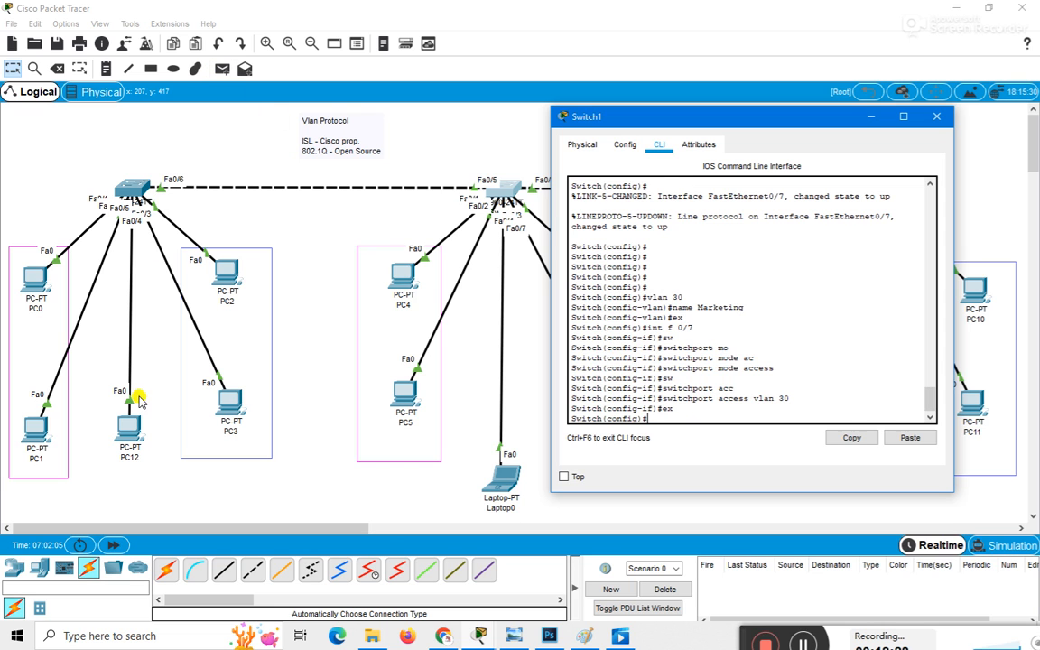
Test connectivity with a simple PDU from PC12 to Laptop0, and delete the PDU scenario
{"action": "left_click", "coordinate": [222, 68]}
{"action": "left_click", "coordinate": [126, 427]}
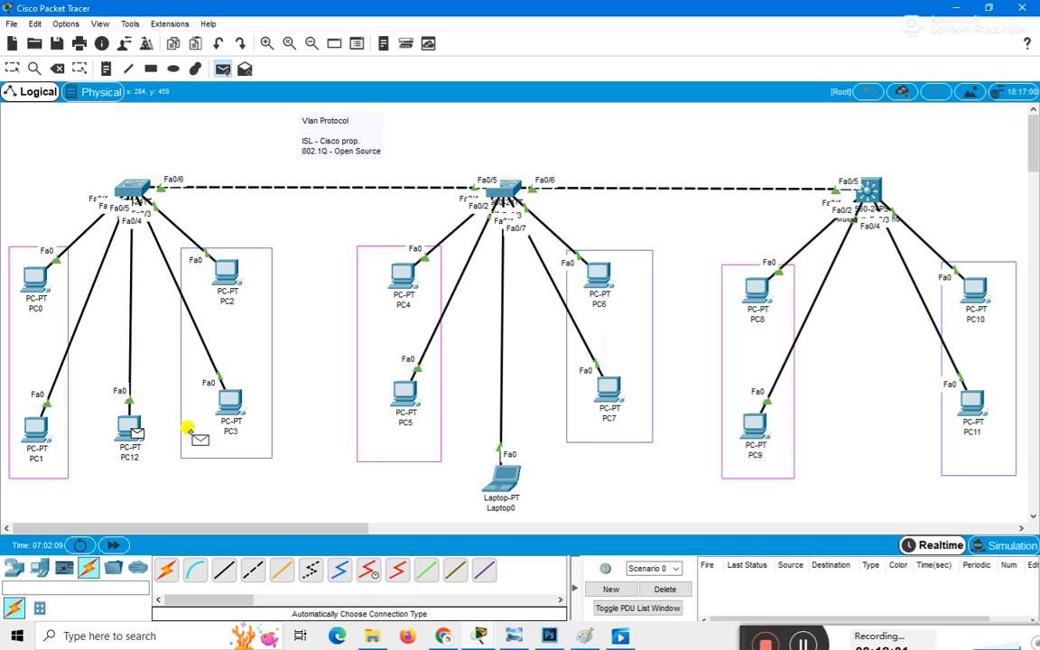
{"action": "left_click", "coordinate": [499, 482]}
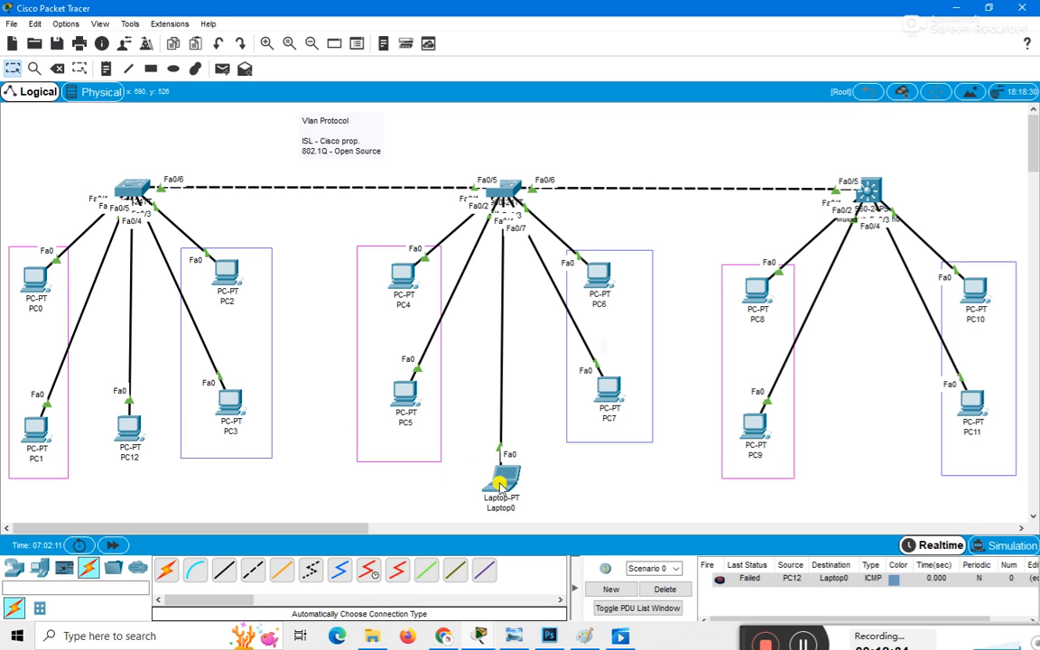
{"action": "left_click", "coordinate": [665, 589]}
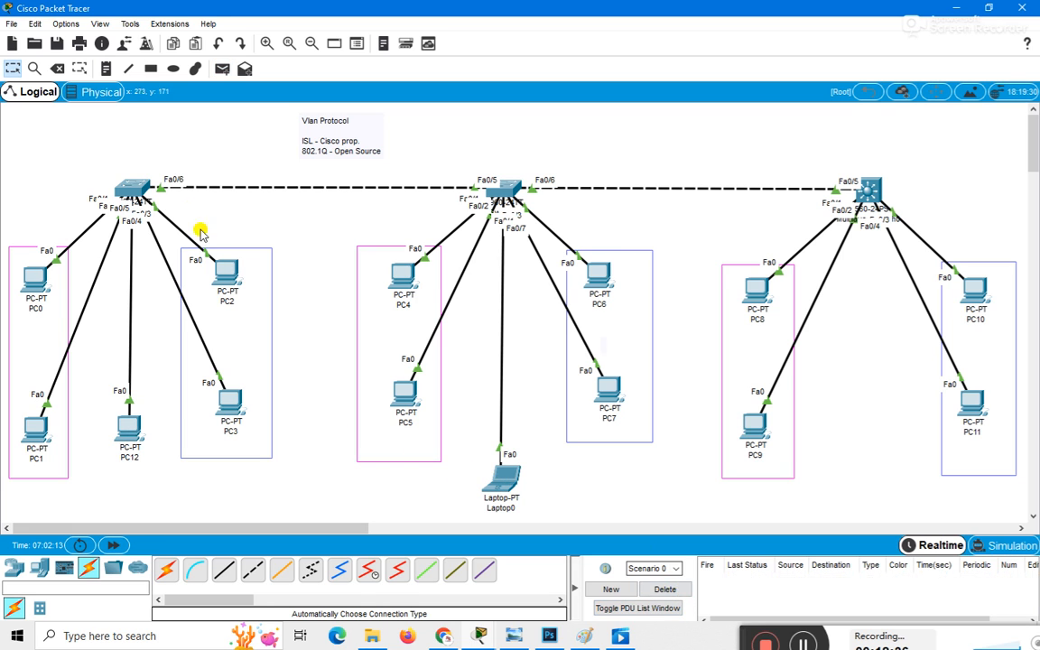
Open Switch0's command line and examine its trunk port and allowed VLANs with do sh int trunk
{"action": "left_click", "coordinate": [140, 191]}
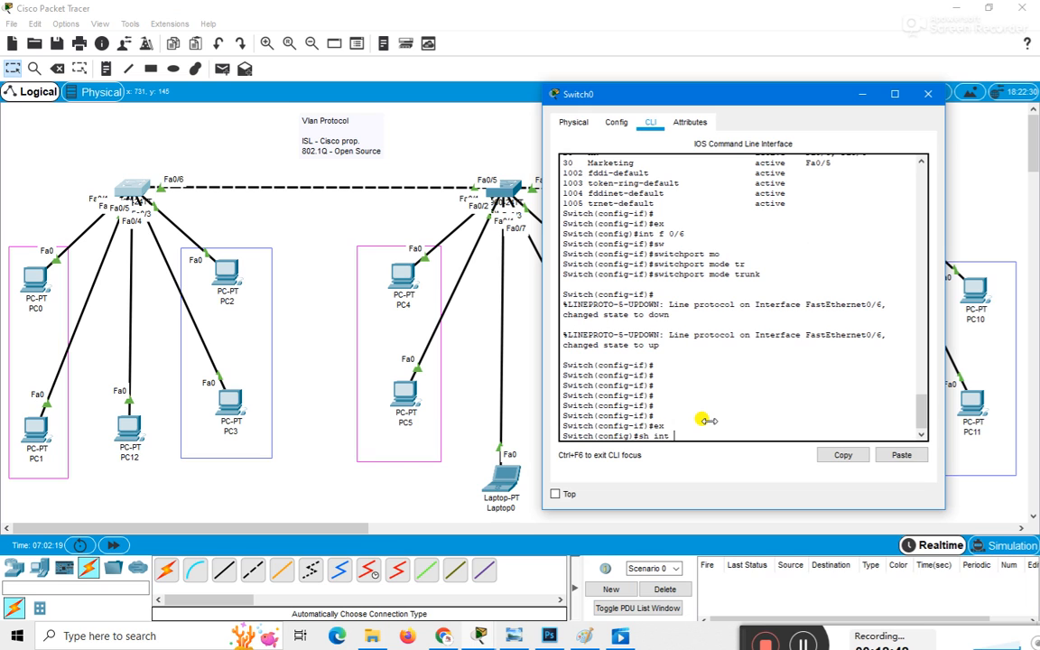
{"action": "type", "text": "u"}
{"action": "key", "text": "Return"}
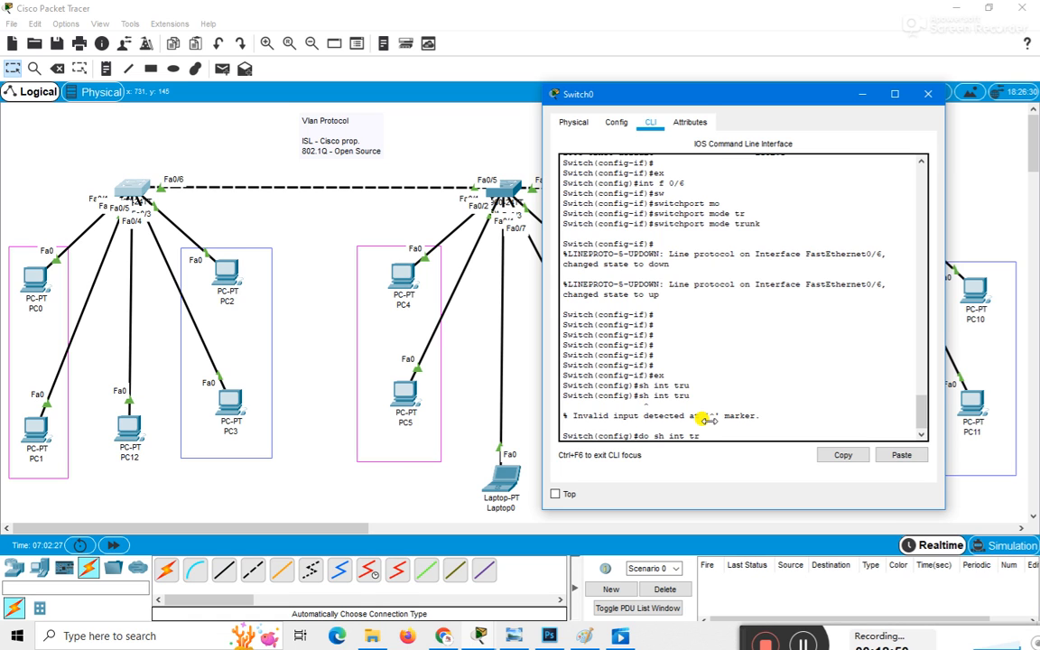
{"action": "key", "text": "BackSpace"}
{"action": "key", "text": "Return"}
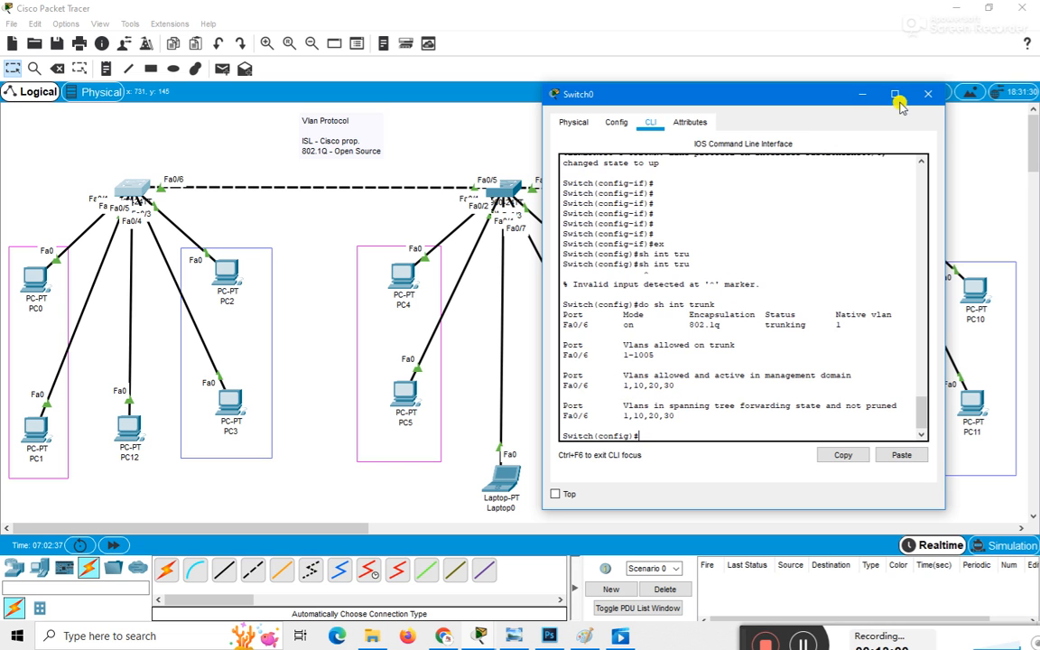
Open Switch1's command line and examine its trunk port and allowed VLANs with do sh int trunk
{"action": "left_click", "coordinate": [927, 94]}
{"action": "left_click", "coordinate": [506, 194]}
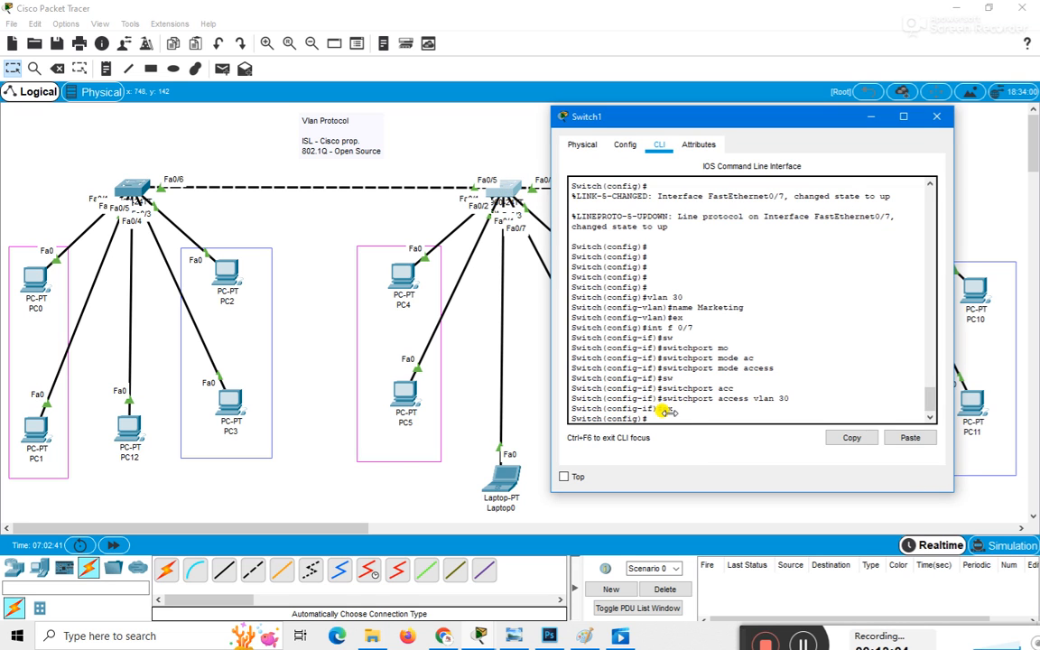
{"action": "key", "text": "Return"}
{"action": "key", "text": "Return"}
{"action": "key", "text": "Return"}
{"action": "key", "text": "Return"}
{"action": "type", "text": "do sh int"}
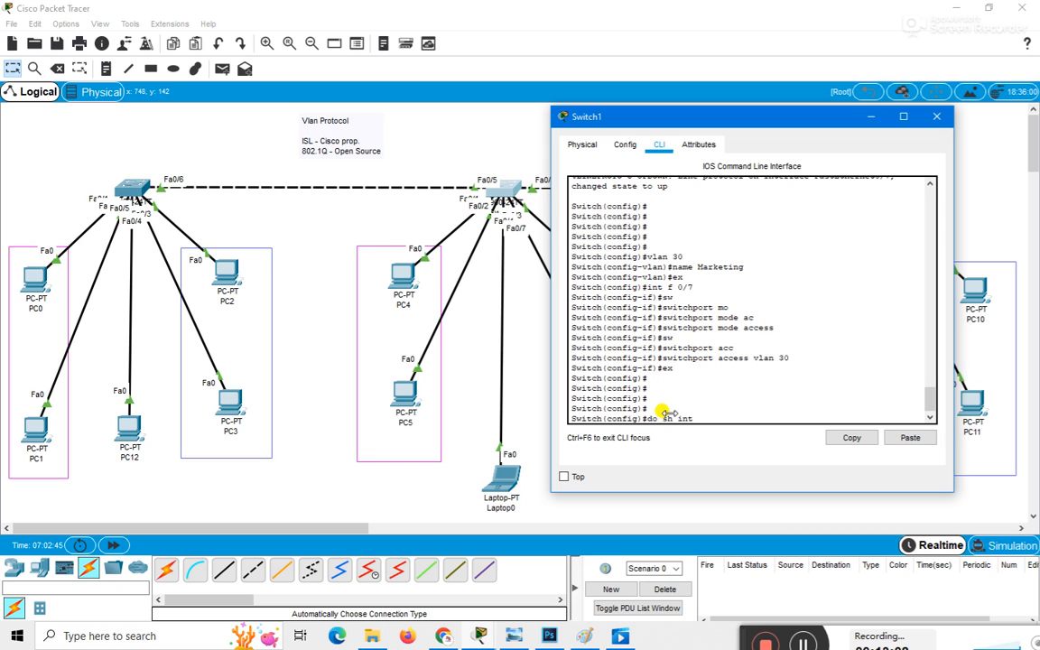
{"action": "type", "text": " trunk"}
{"action": "key", "text": "Return"}
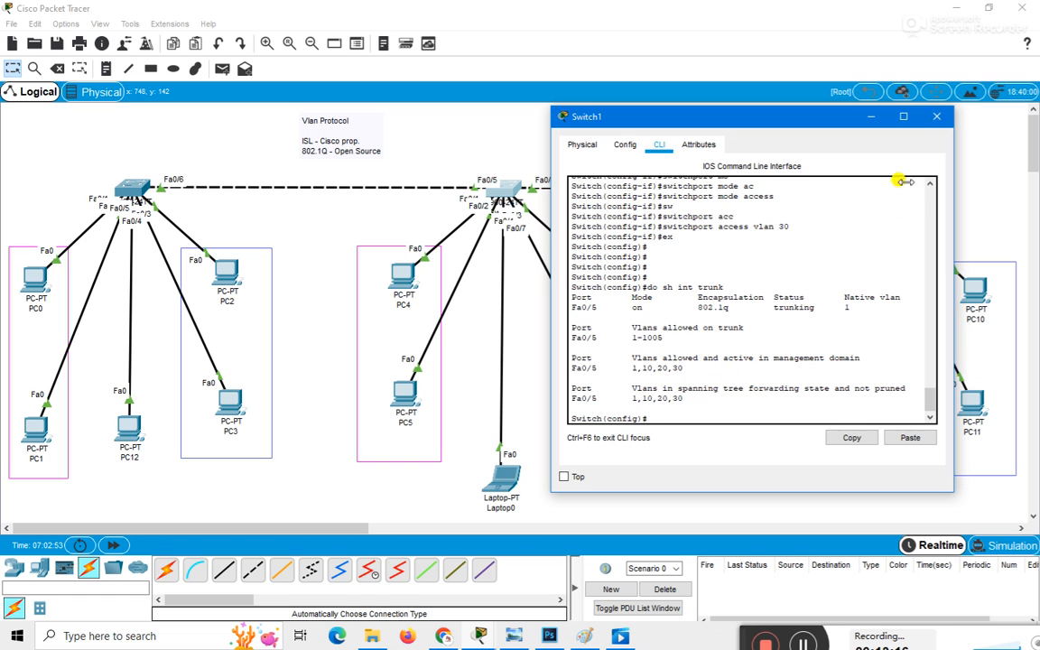
{"action": "left_click", "coordinate": [938, 115]}
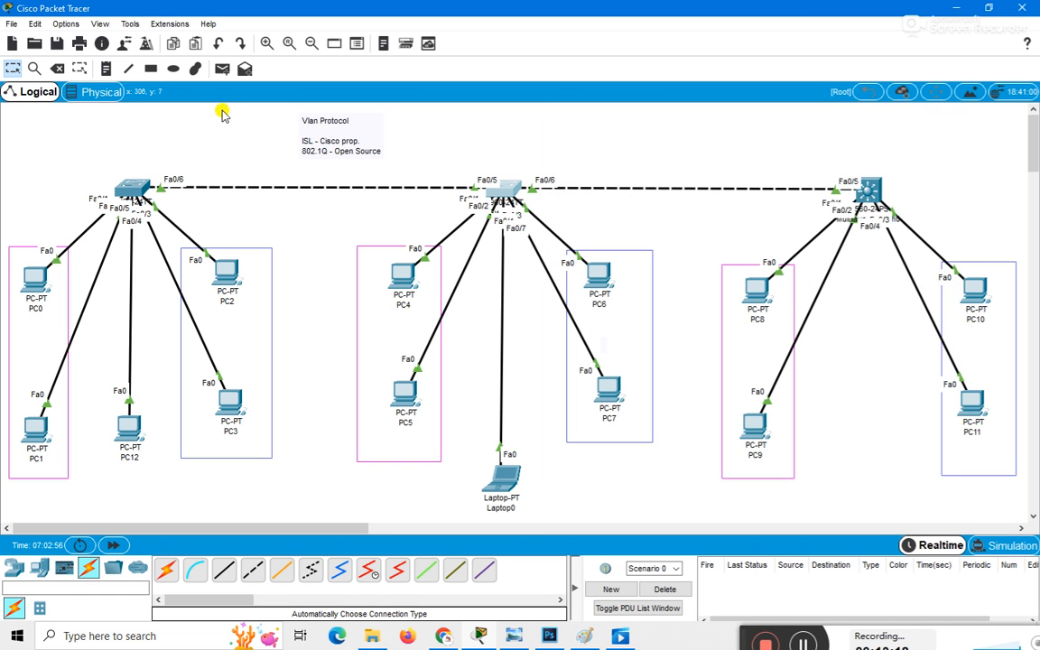
Test connectivity with a simple PDU from PC12 to Laptop0
{"action": "left_click", "coordinate": [132, 425]}
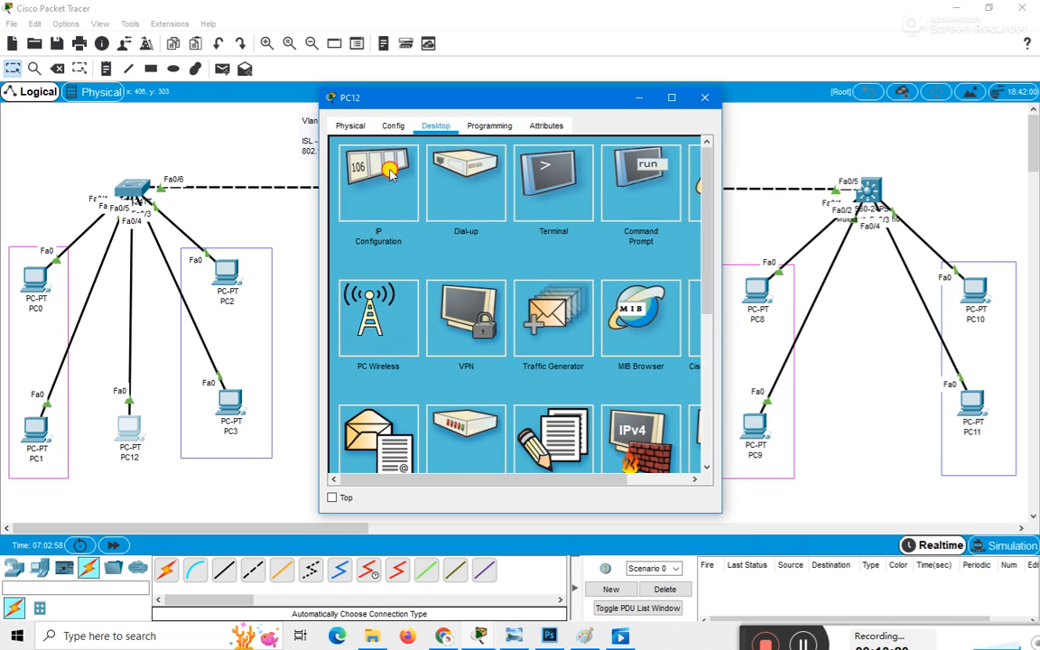
{"action": "left_click", "coordinate": [351, 155]}
{"action": "left_click", "coordinate": [712, 101]}
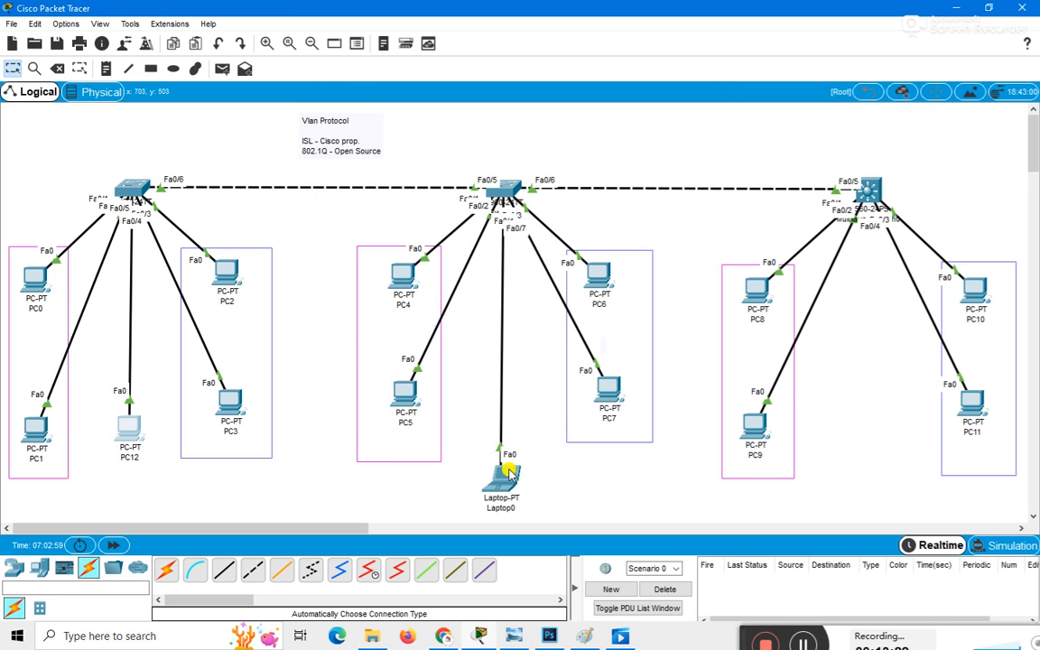
{"action": "left_click", "coordinate": [124, 421]}
{"action": "left_click", "coordinate": [501, 479]}
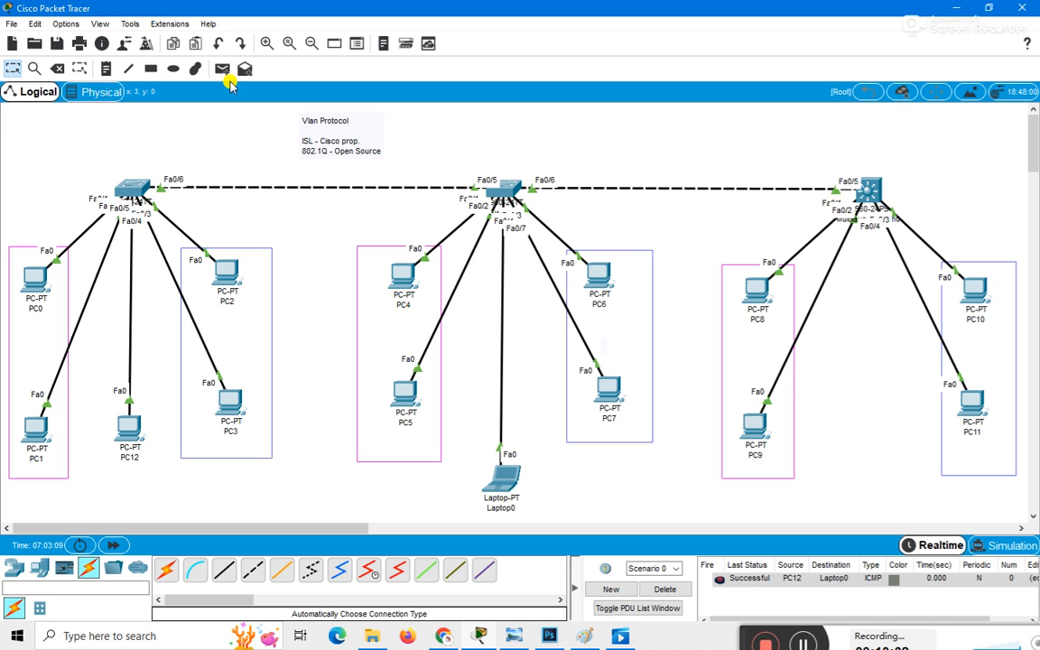
Open Multilayer Switch0's command line, enter privileged mode with en, and check for trunk ports with sh int trunk
{"action": "left_click", "coordinate": [873, 191]}
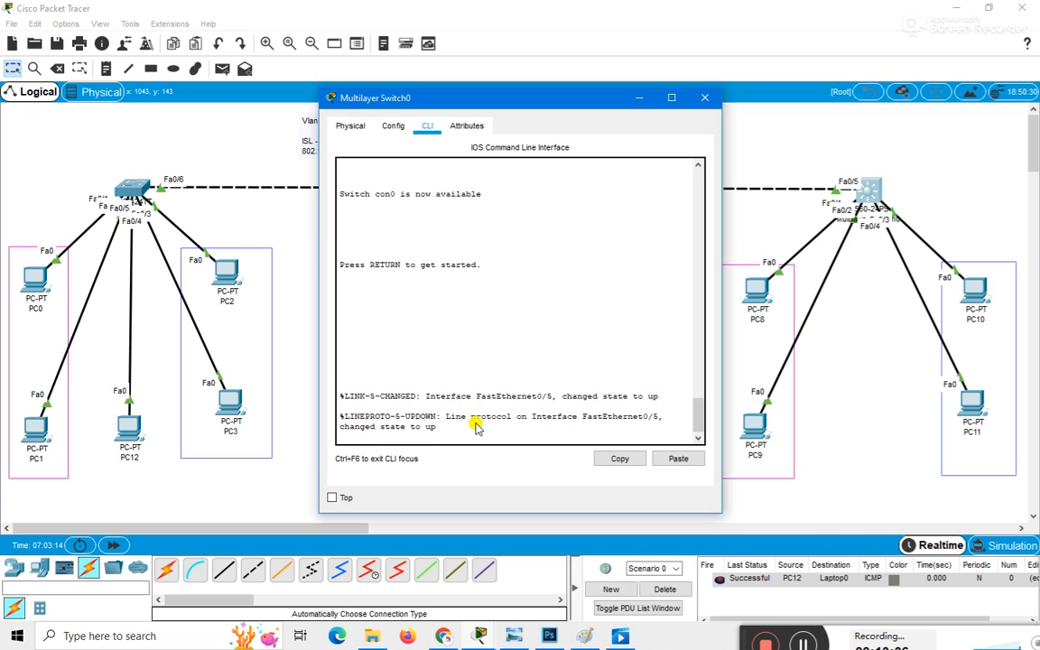
{"action": "key", "text": "Return"}
{"action": "key", "text": "Return"}
{"action": "key", "text": "Return"}
{"action": "type", "text": "en"}
{"action": "key", "text": "Return"}
{"action": "key", "text": "Return"}
{"action": "key", "text": "Return"}
{"action": "key", "text": "Return"}
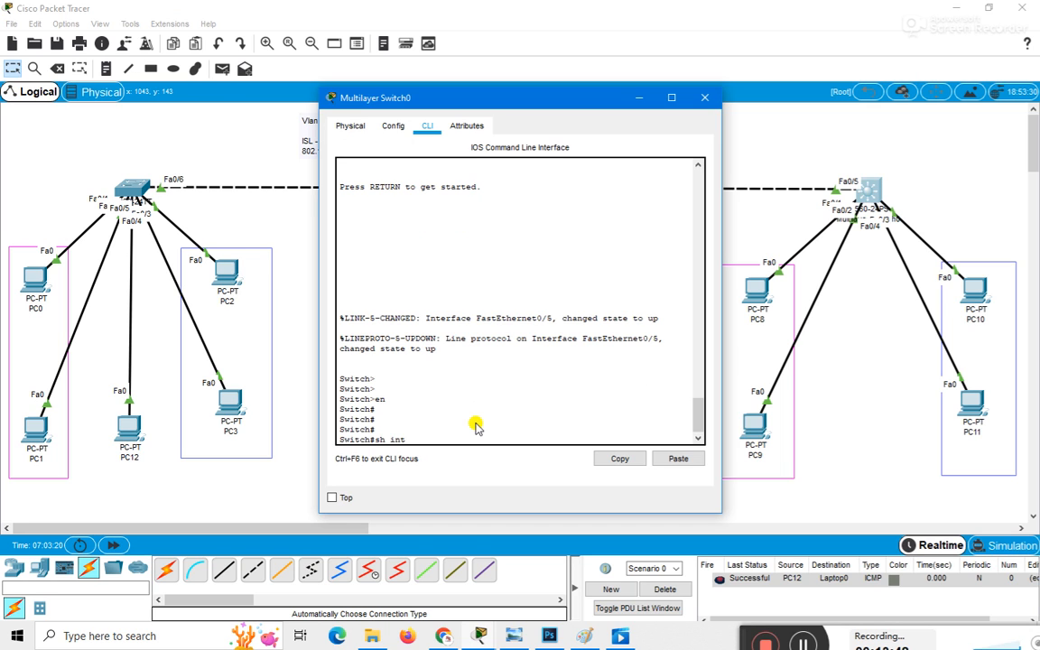
{"action": "key", "text": "Return"}
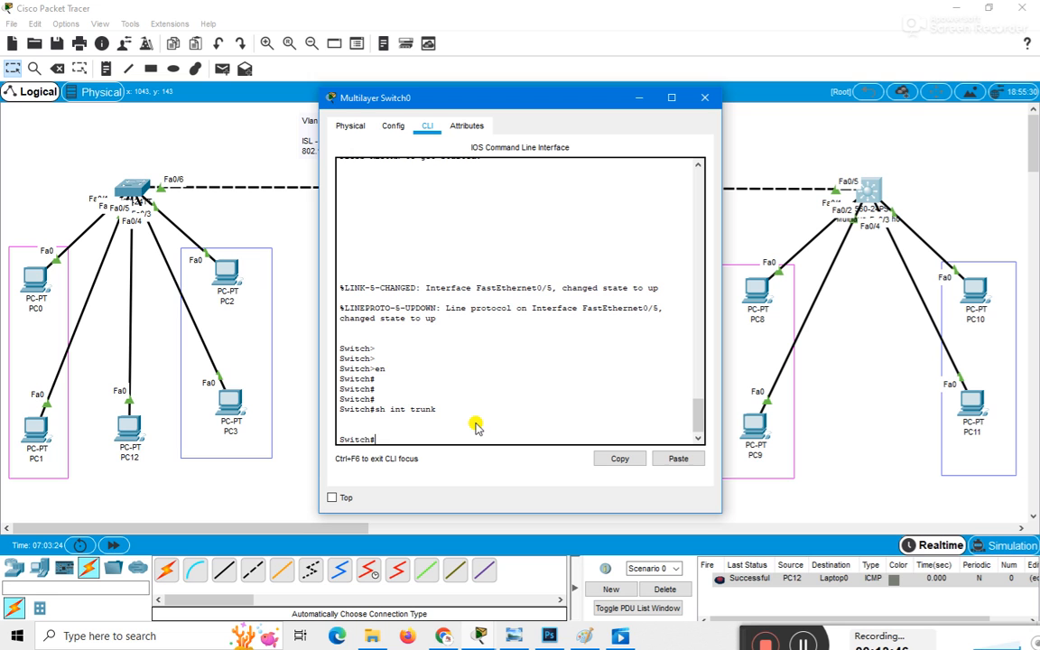
{"action": "left_click", "coordinate": [704, 97]}
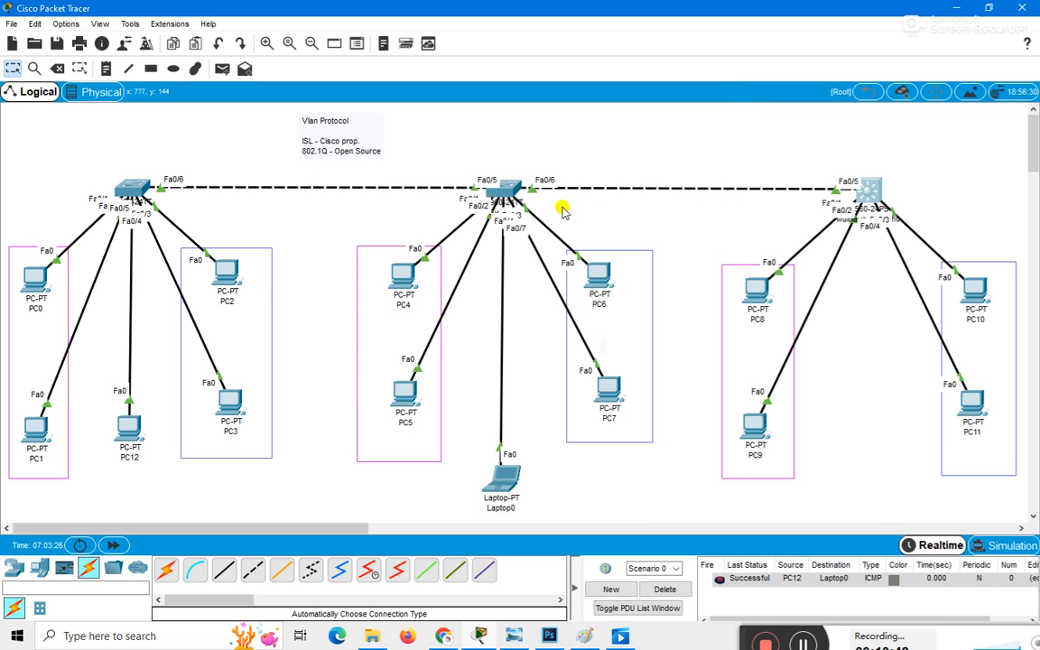
Enter Switch1's interface f 0/6 and set it to trunk with switchport mode trunk
{"action": "left_click", "coordinate": [493, 185]}
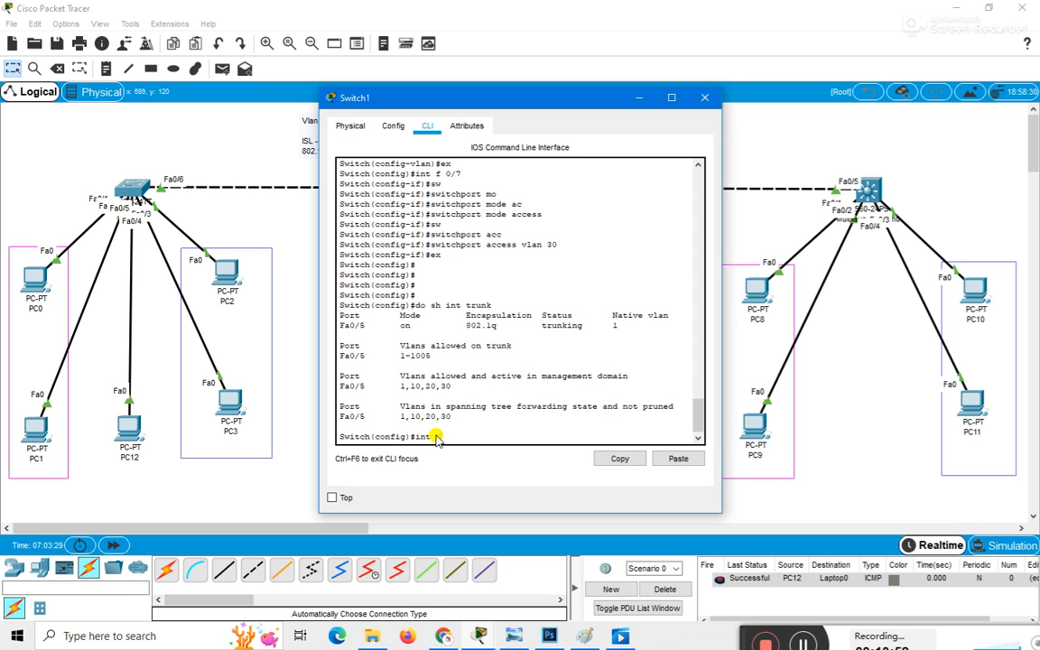
{"action": "type", "text": "int f 0/6"}
{"action": "key", "text": "Return"}
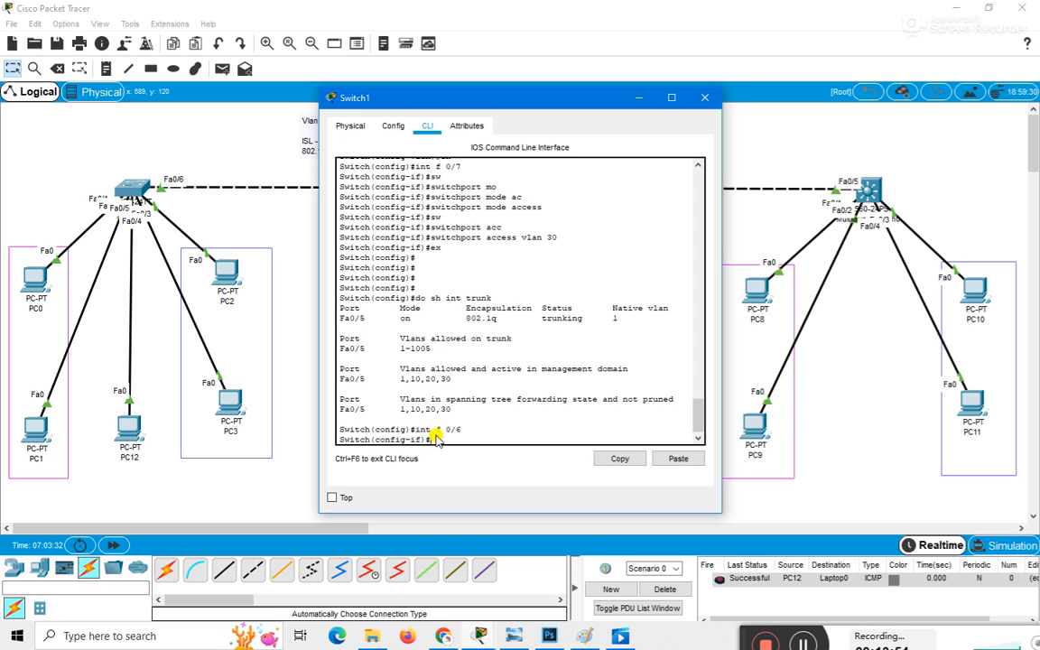
{"action": "key", "text": "Return"}
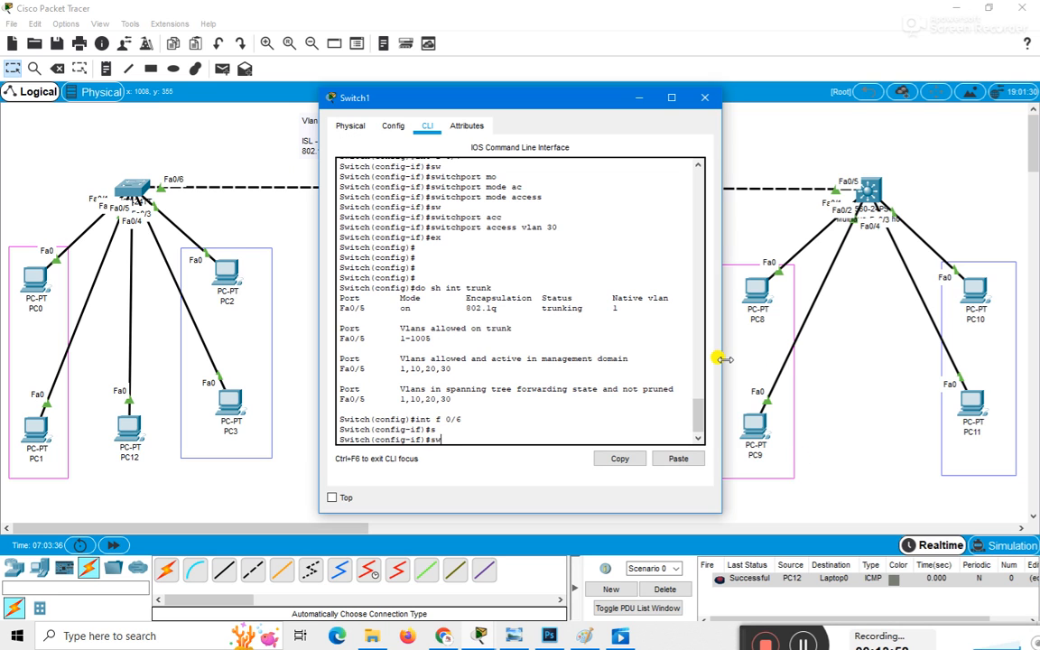
{"action": "type", "text": "w"}
{"action": "key", "text": "Tab"}
{"action": "type", "text": "o"}
{"action": "key", "text": "Tab"}
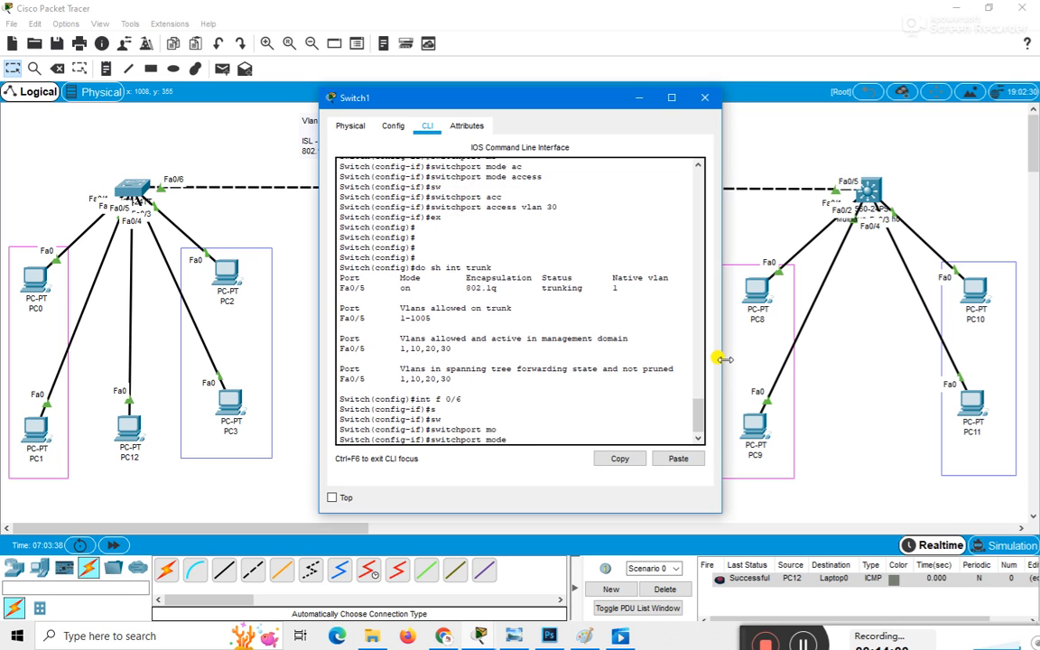
{"action": "type", "text": "tr"}
{"action": "key", "text": "Tab"}
{"action": "key", "text": "Return"}
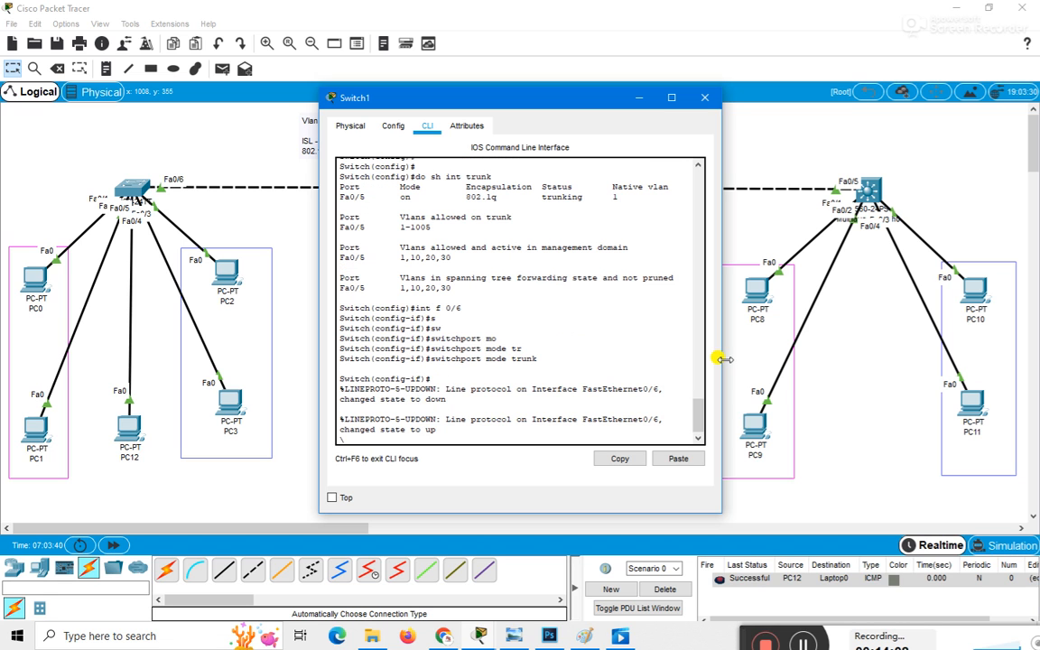
Examine Switch1's trunk ports and their allowed, active and forwarding VLANs with do sh int trunk
{"action": "key", "text": "Return"}
{"action": "key", "text": "Return"}
{"action": "key", "text": "Return"}
{"action": "key", "text": "Return"}
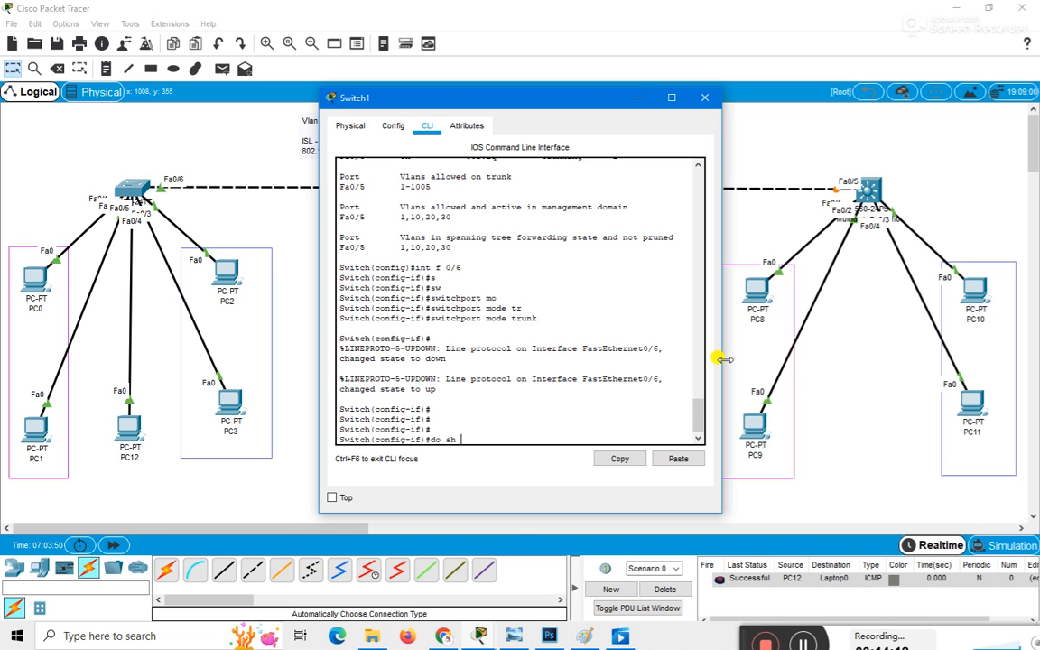
{"action": "type", "text": "do sh int tr"}
{"action": "key", "text": "Tab"}
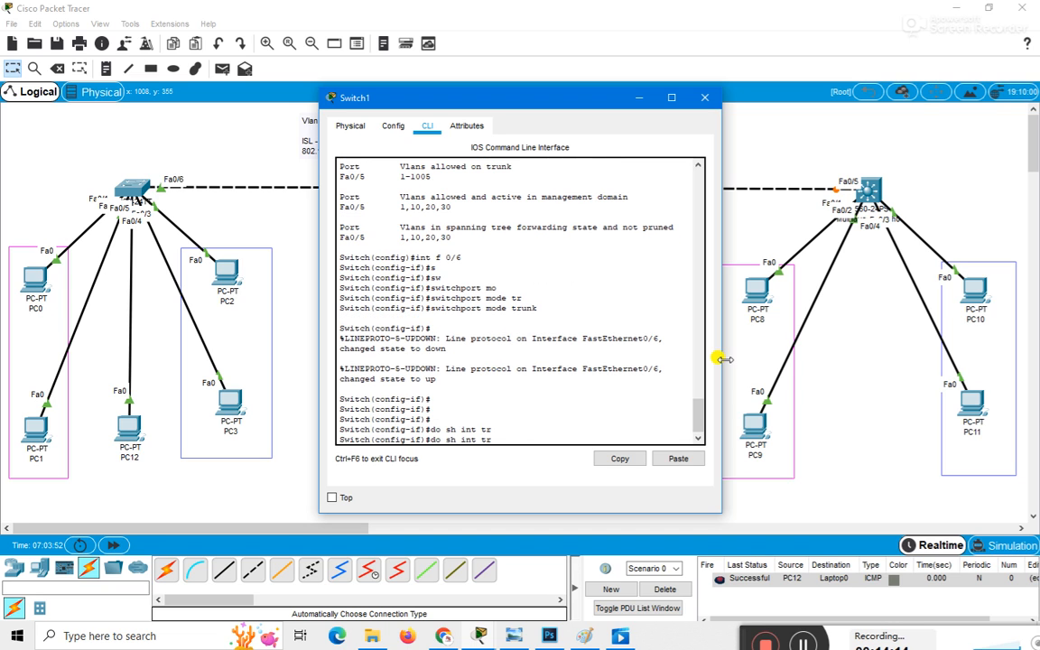
{"action": "type", "text": "unk"}
{"action": "key", "text": "Return"}
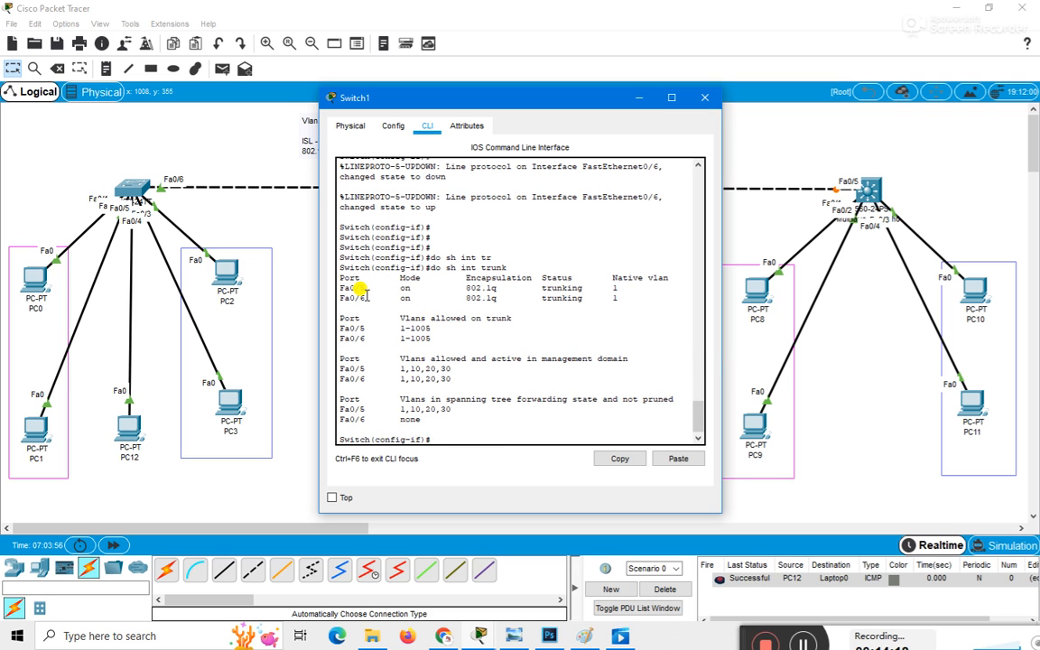
{"action": "left_click_drag", "start_coordinate": [398, 287], "coordinate": [325, 303]}
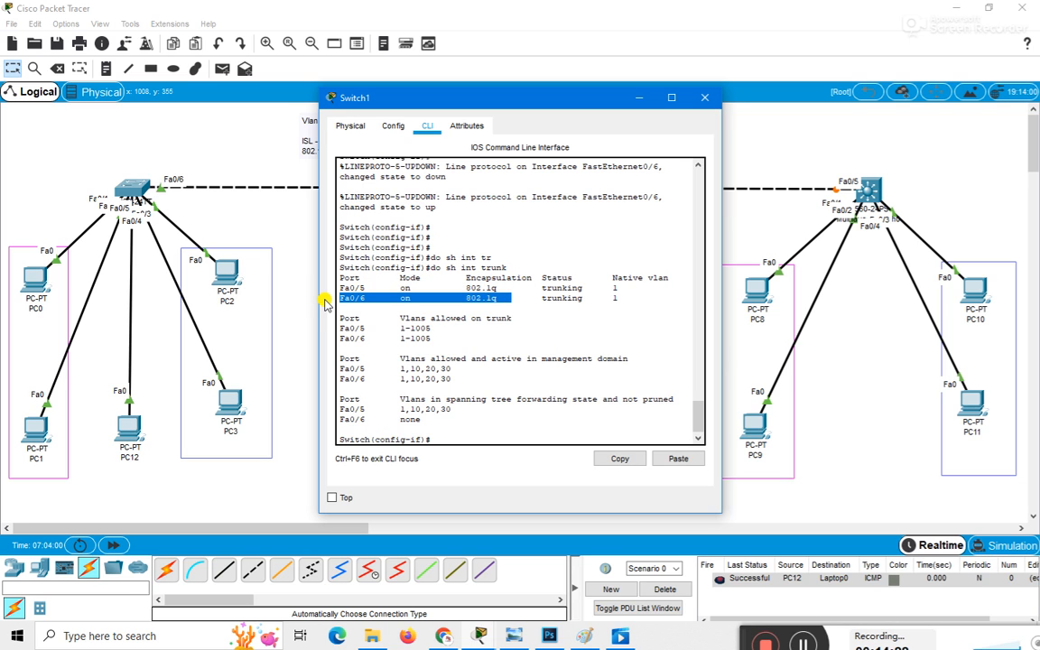
{"action": "left_click_drag", "start_coordinate": [400, 368], "coordinate": [381, 413]}
{"action": "left_click", "coordinate": [453, 419]}
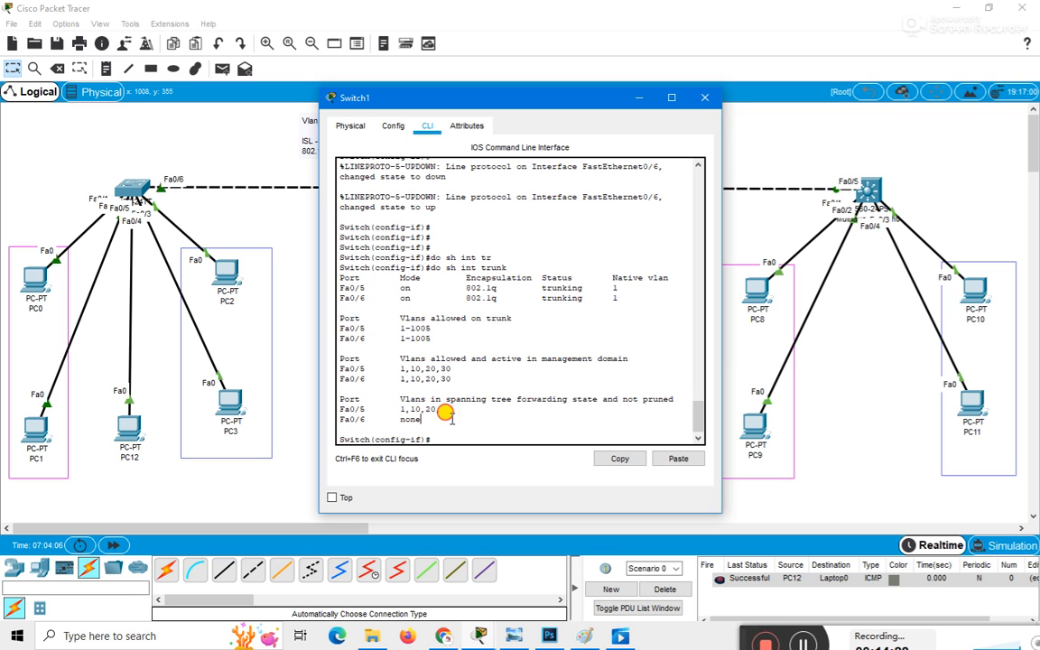
{"action": "left_click", "coordinate": [707, 101]}
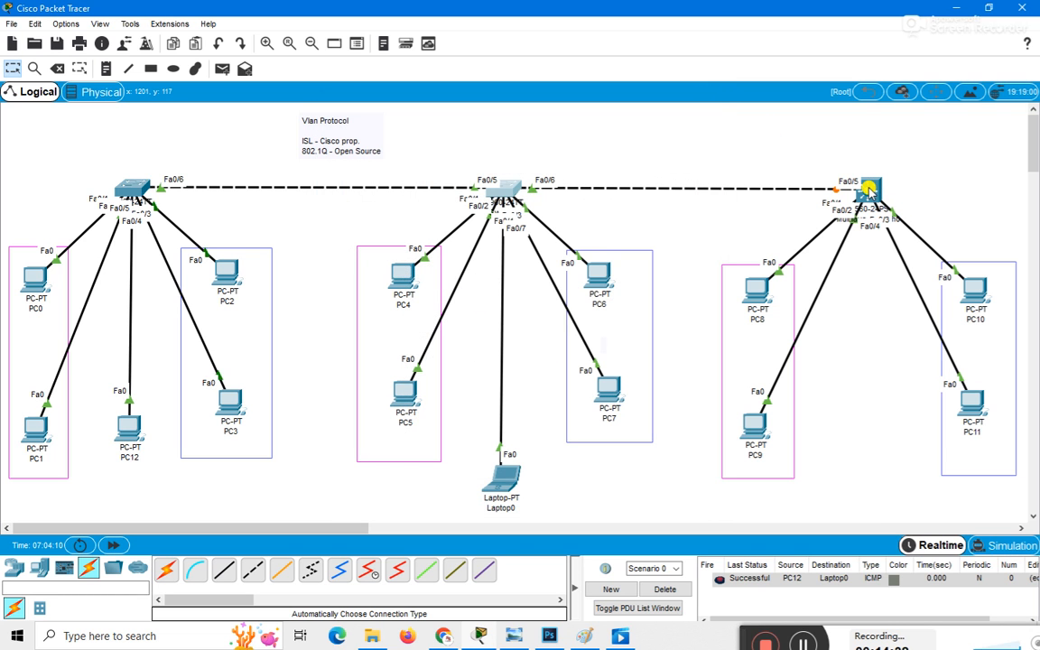
Enter global configuration on Multilayer Switch0 with conf t, and open interface configuration with int f 0/5
{"action": "left_click", "coordinate": [869, 192]}
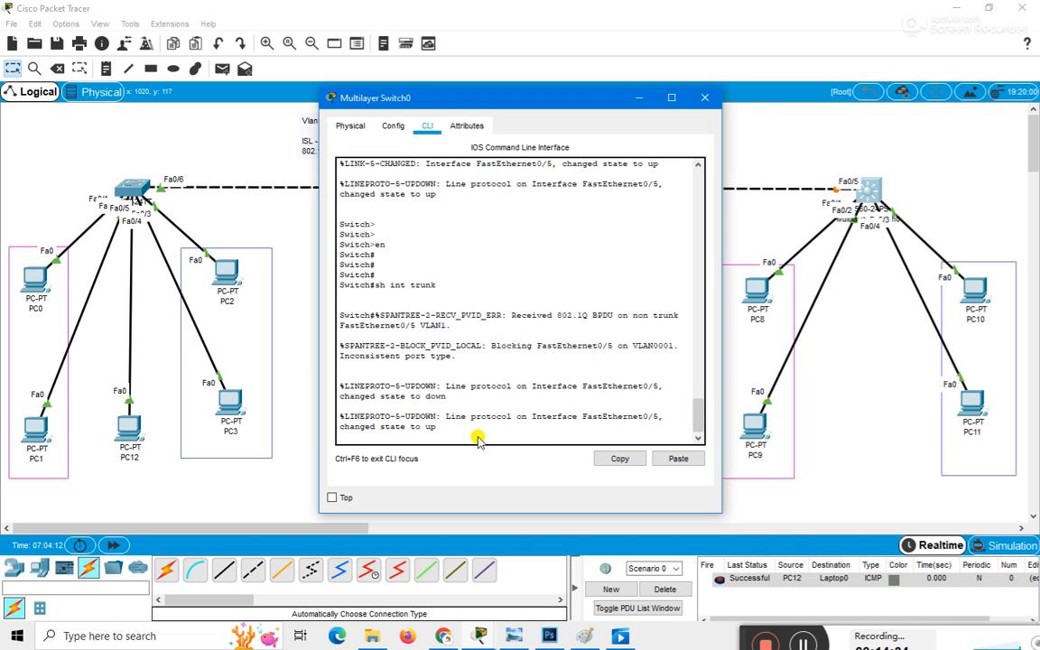
{"action": "key", "text": "Return"}
{"action": "key", "text": "Return"}
{"action": "key", "text": "Return"}
{"action": "key", "text": "Return"}
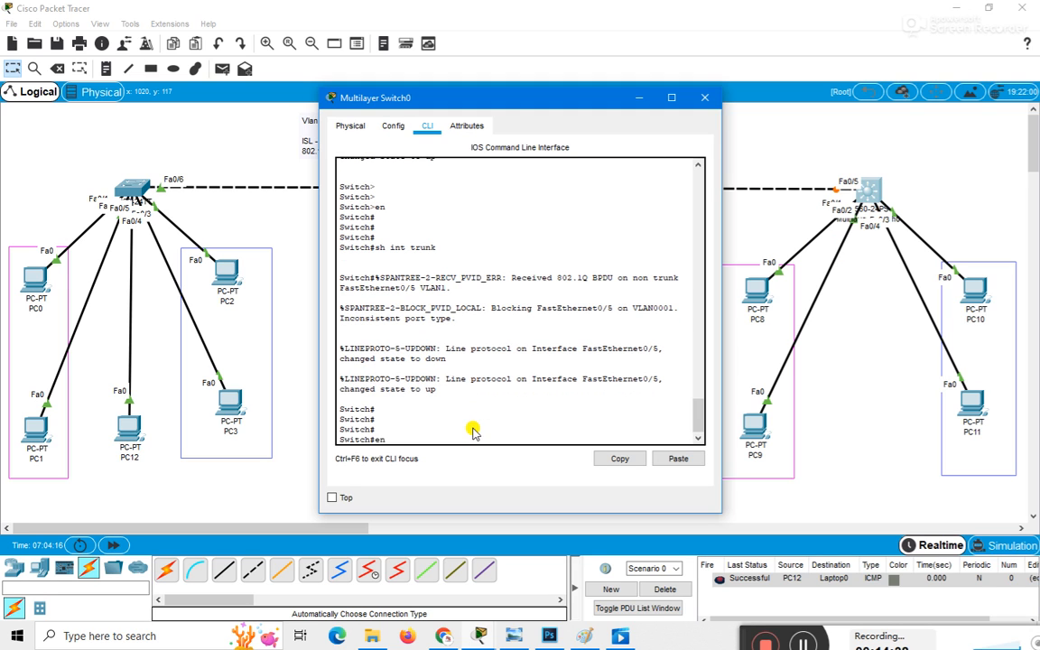
{"action": "type", "text": "conf t"}
{"action": "key", "text": "Return"}
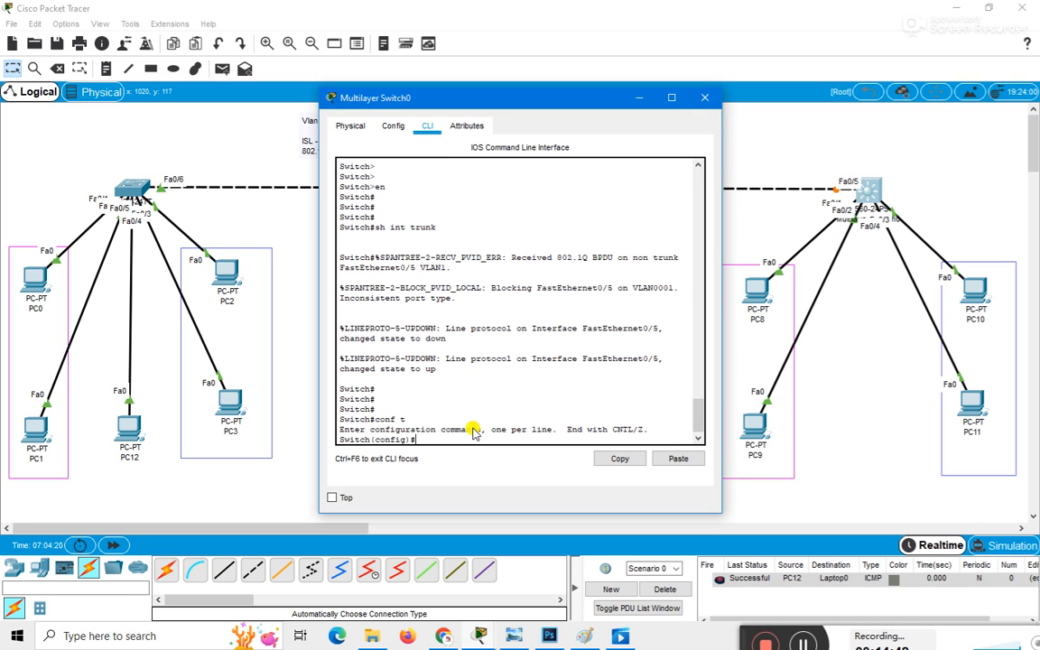
{"action": "type", "text": "int f 0/5"}
{"action": "key", "text": "Return"}
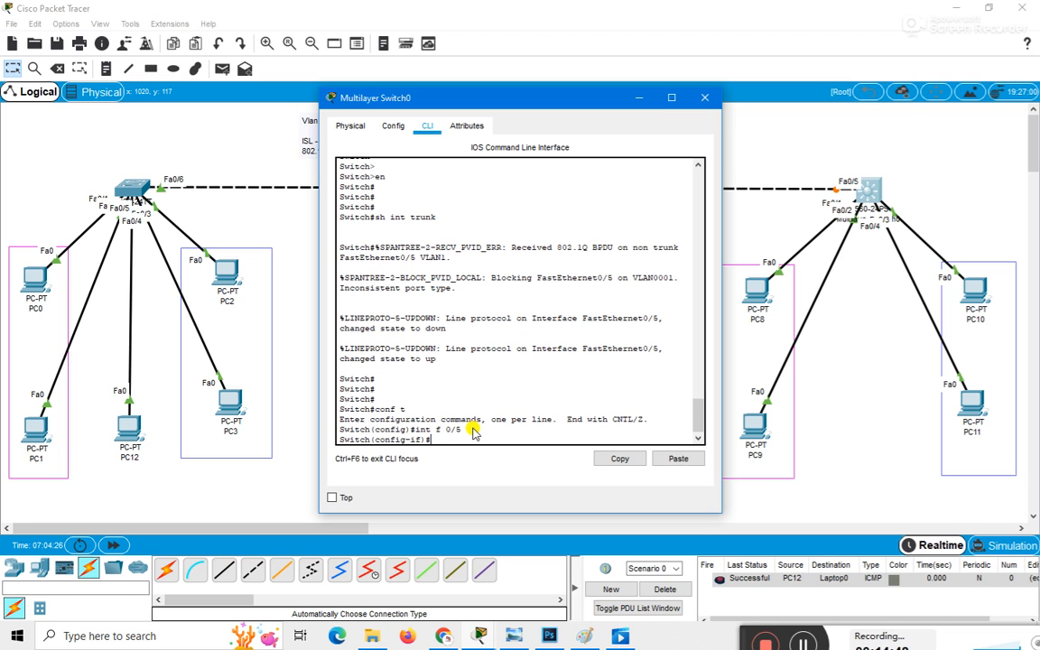
Try to set Multilayer Switch0's f 0/5 interface to trunk with switchport mode trunk
{"action": "key", "text": "Tab"}
{"action": "type", "text": "mode tr"}
{"action": "key", "text": "Tab"}
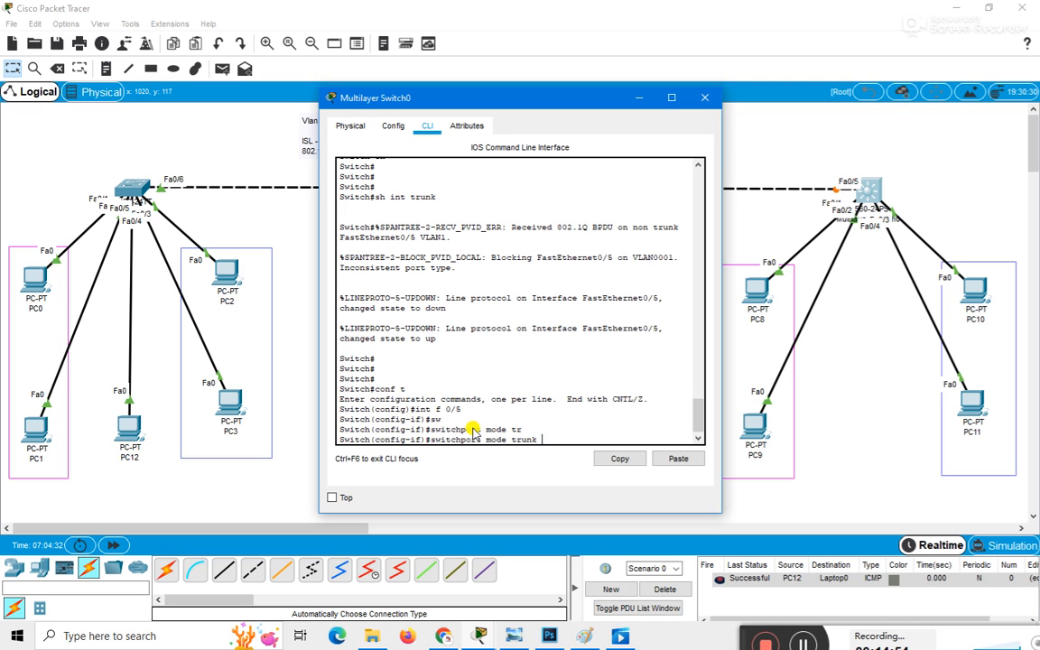
{"action": "key", "text": "Return"}
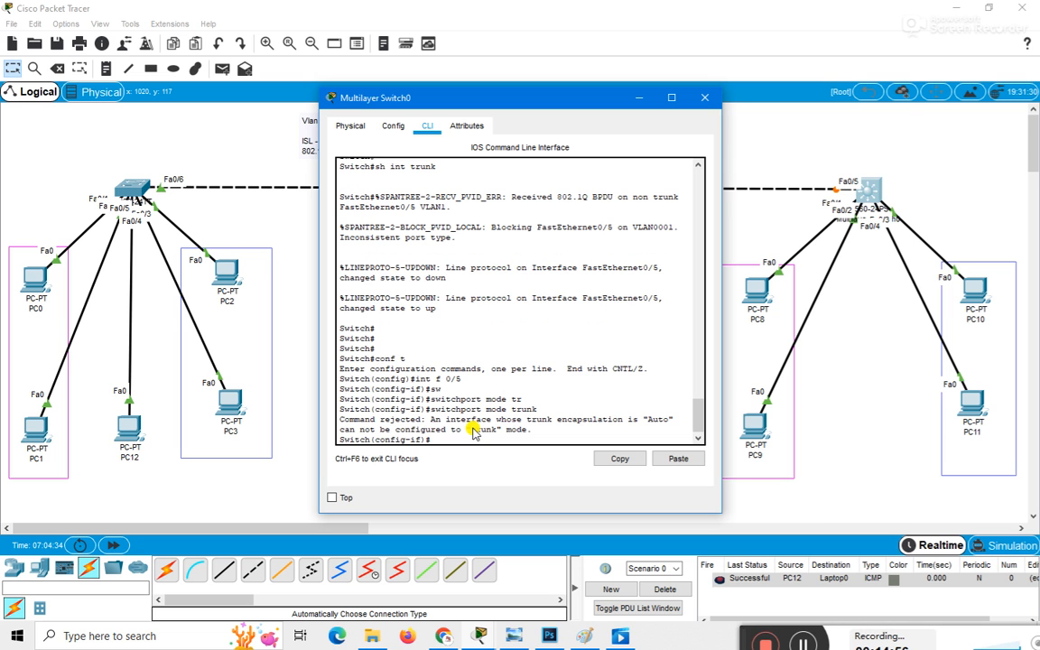
Maximize Multilayer Switch0's window, examine the switch's response about trunk encapsulation, and minimize the window
{"action": "left_click", "coordinate": [671, 98]}
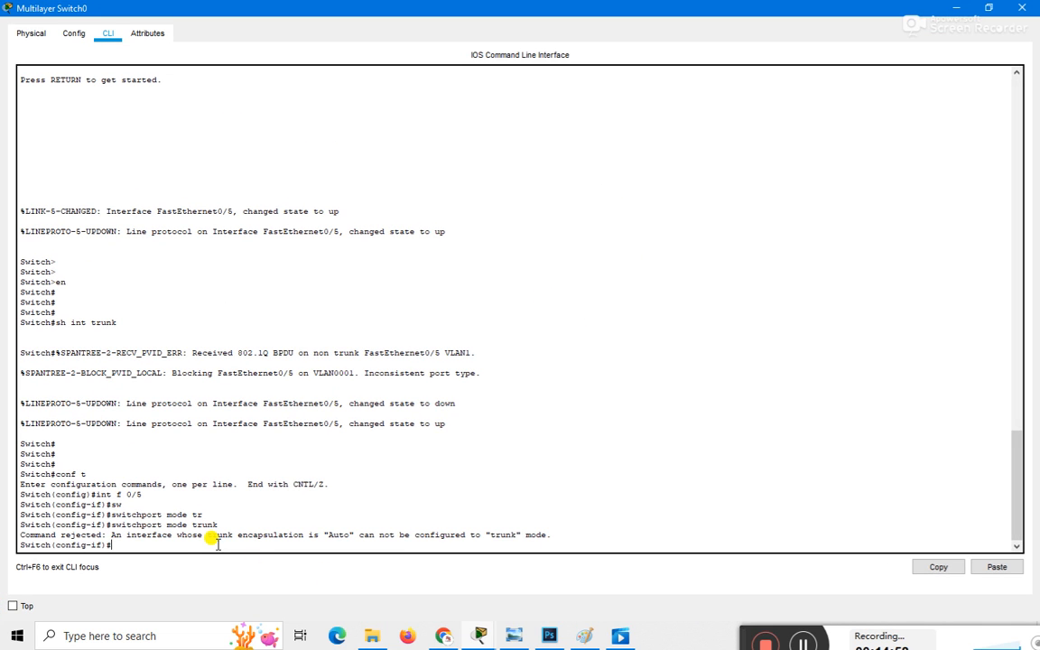
{"action": "left_click_drag", "start_coordinate": [306, 534], "coordinate": [208, 534]}
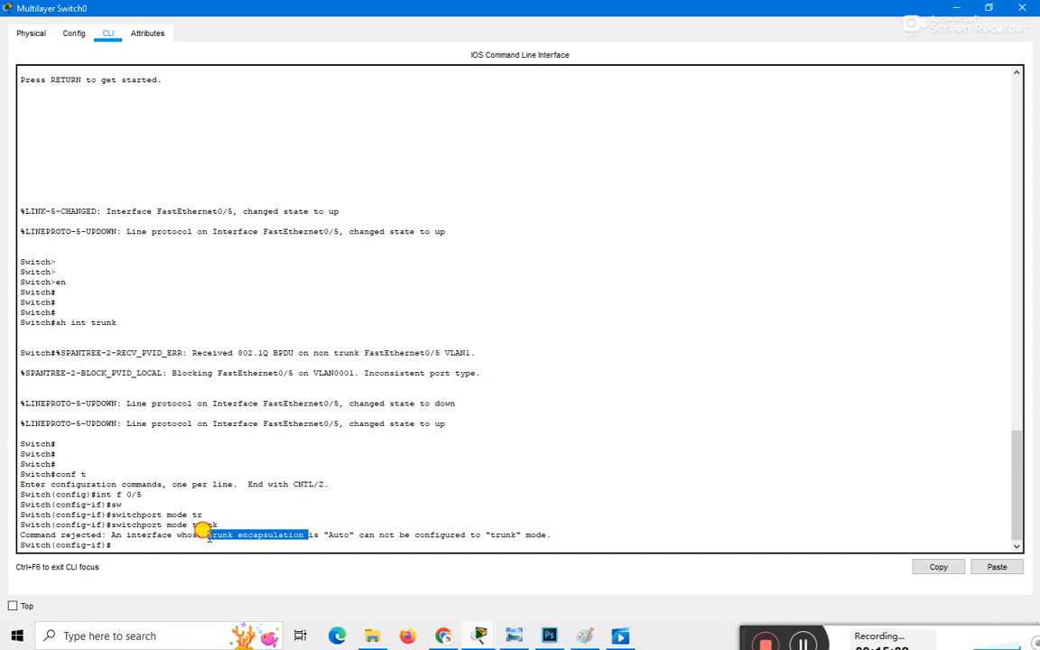
{"action": "left_click", "coordinate": [303, 535]}
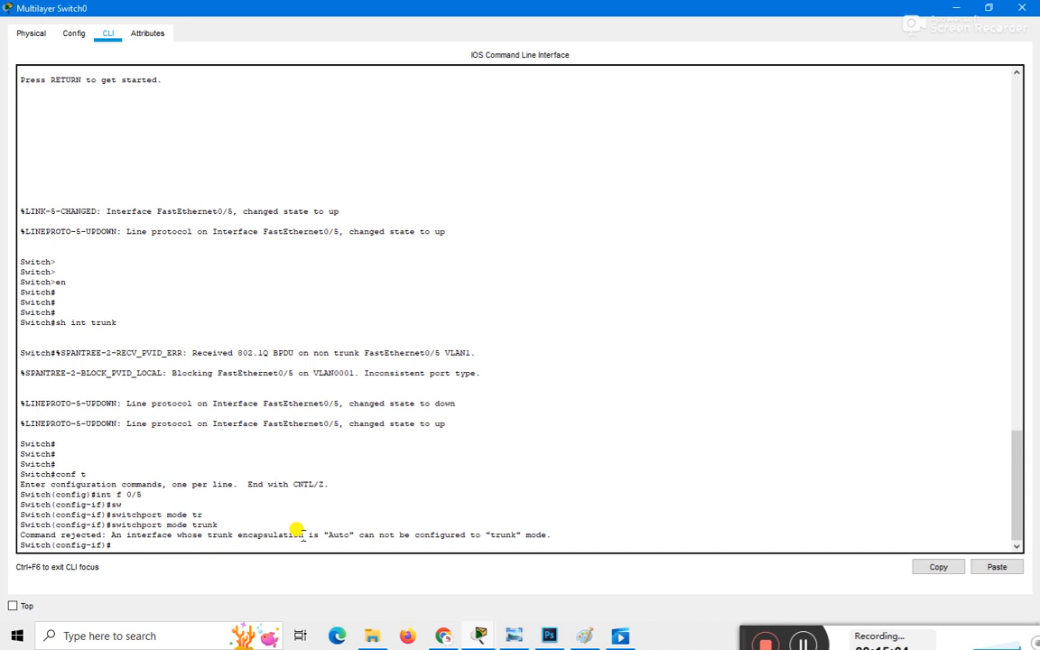
{"action": "left_click_drag", "start_coordinate": [303, 535], "coordinate": [223, 530]}
{"action": "left_click", "coordinate": [290, 534]}
{"action": "left_click", "coordinate": [805, 642]}
{"action": "left_click", "coordinate": [805, 642]}
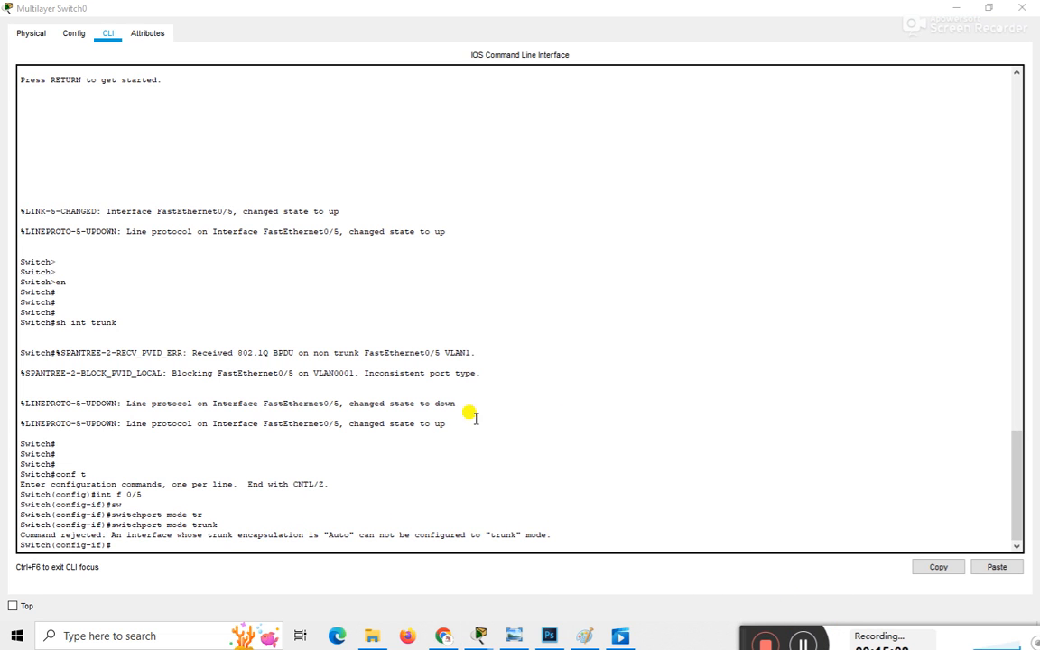
{"action": "left_click_drag", "start_coordinate": [284, 534], "coordinate": [552, 532]}
{"action": "left_click", "coordinate": [571, 531]}
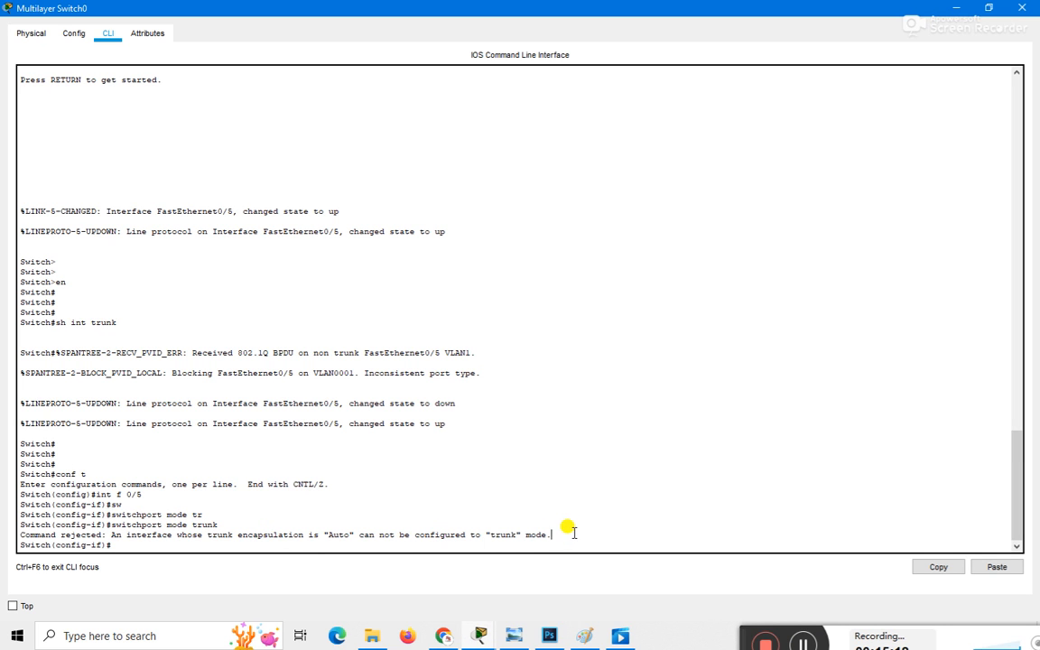
{"action": "left_click", "coordinate": [958, 8]}
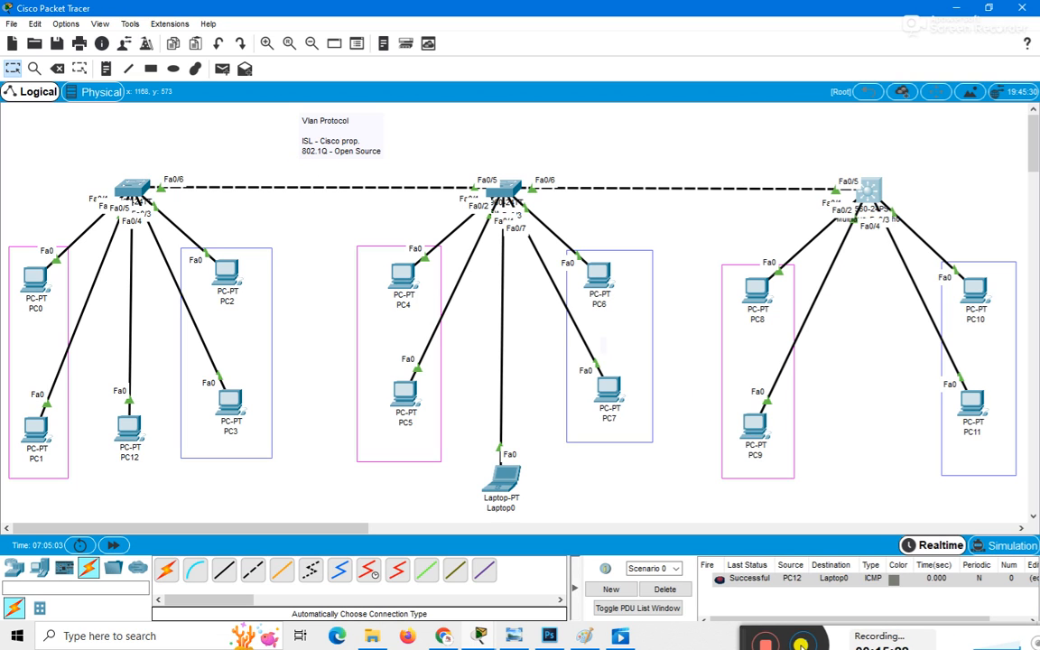
{"action": "left_click", "coordinate": [800, 643]}
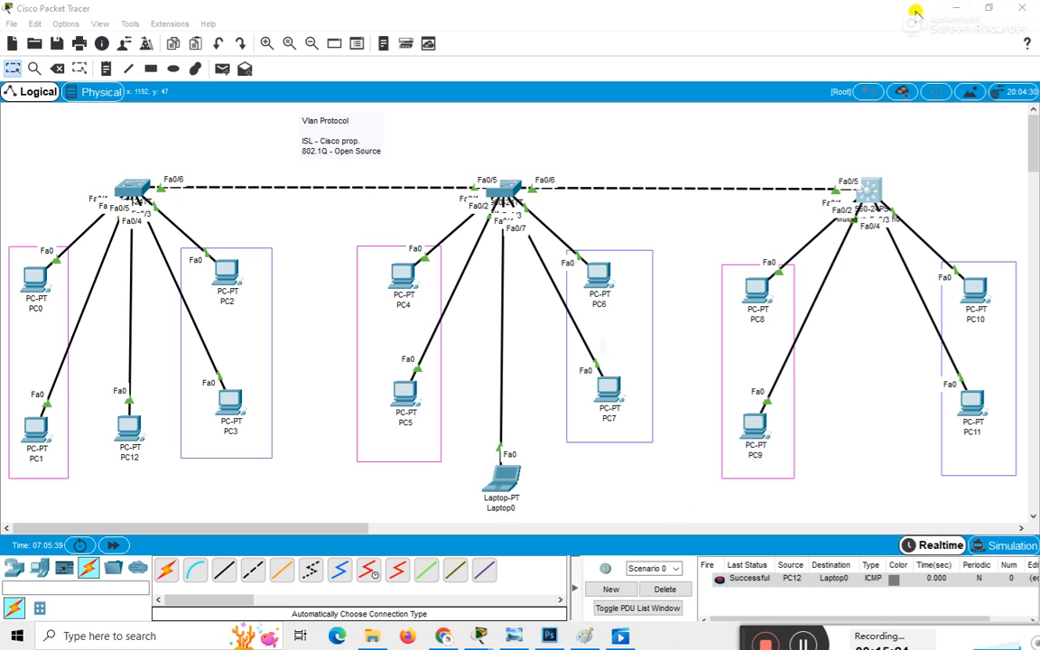
Bring up Multilayer Switch0's command line at a fresh interface configuration prompt
{"action": "left_click", "coordinate": [869, 190]}
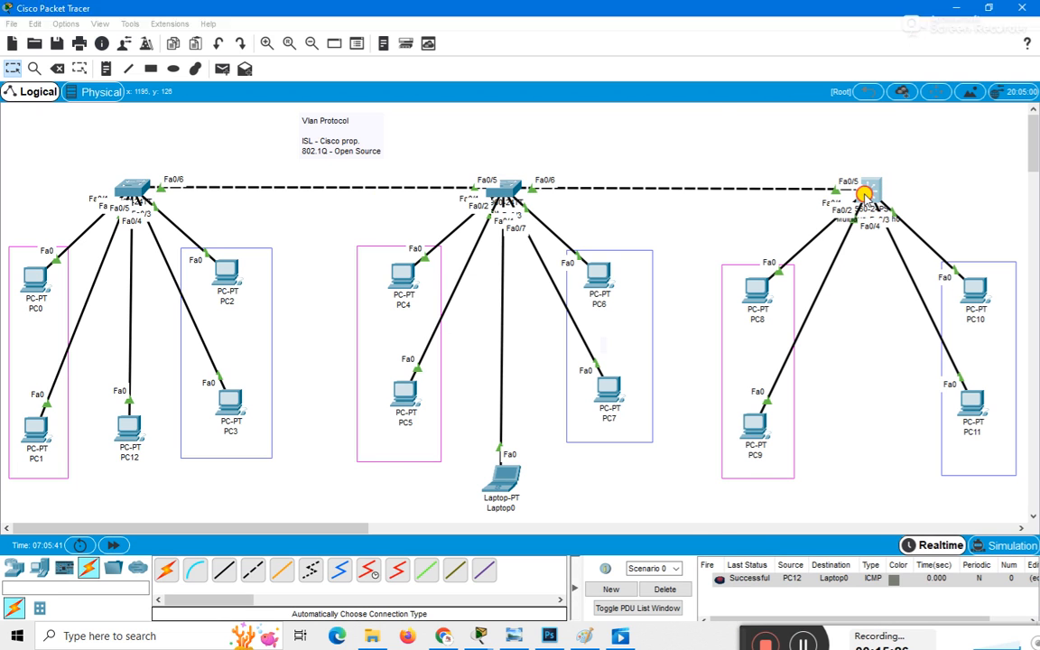
{"action": "left_click", "coordinate": [635, 409]}
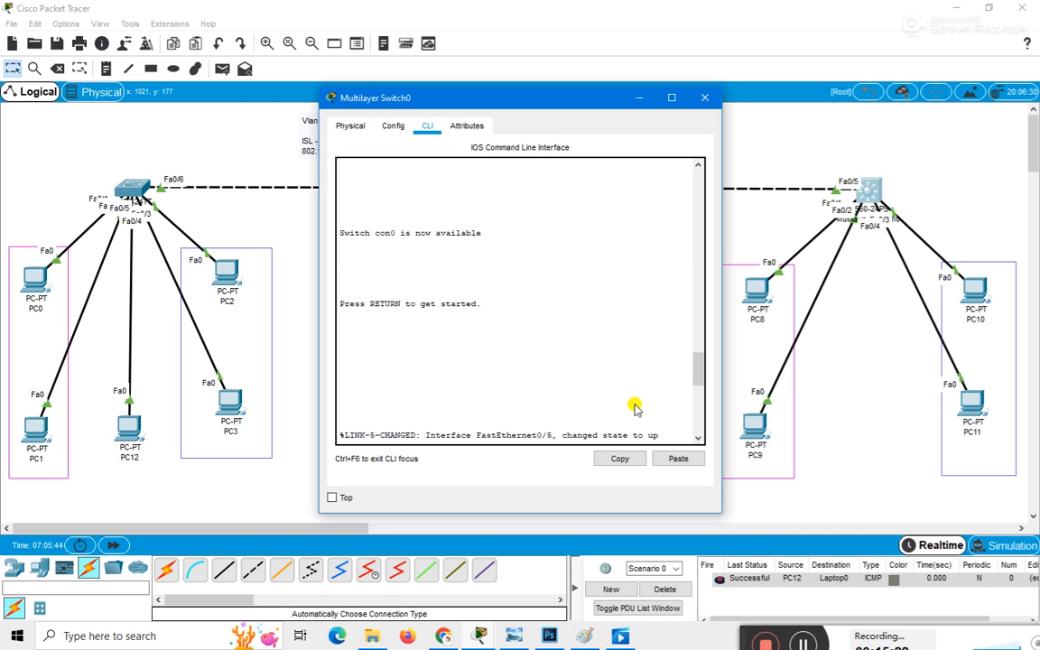
{"action": "key", "text": "Return"}
{"action": "key", "text": "Return"}
{"action": "key", "text": "Return"}
{"action": "key", "text": "Return"}
{"action": "key", "text": "Return"}
{"action": "key", "text": "Return"}
{"action": "key", "text": "Return"}
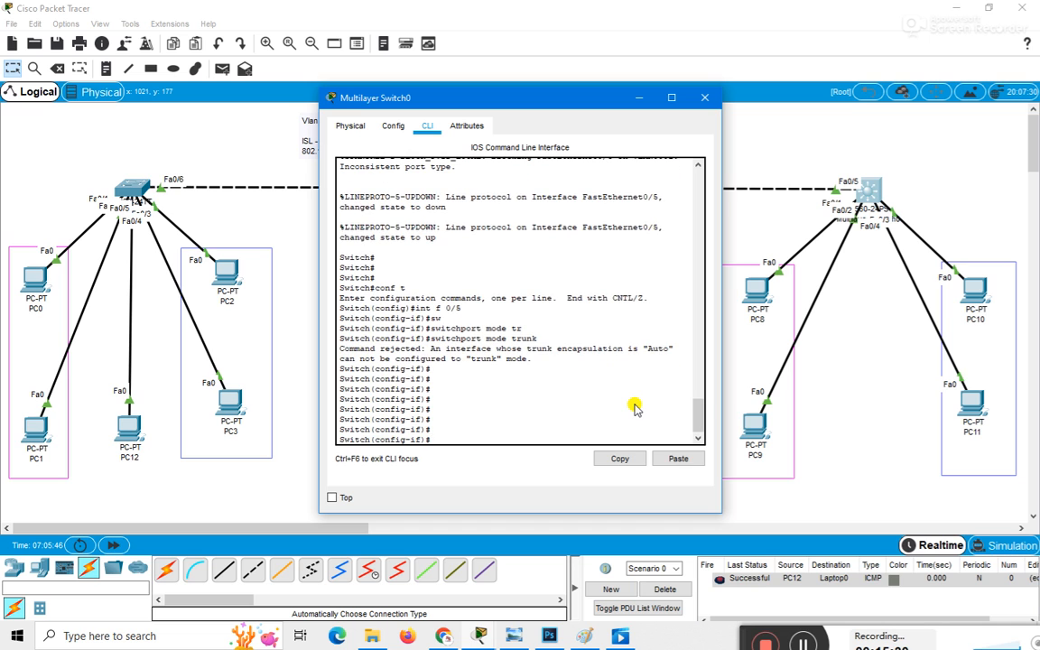
{"action": "type", "text": "sw"}
{"action": "key", "text": "Tab"}
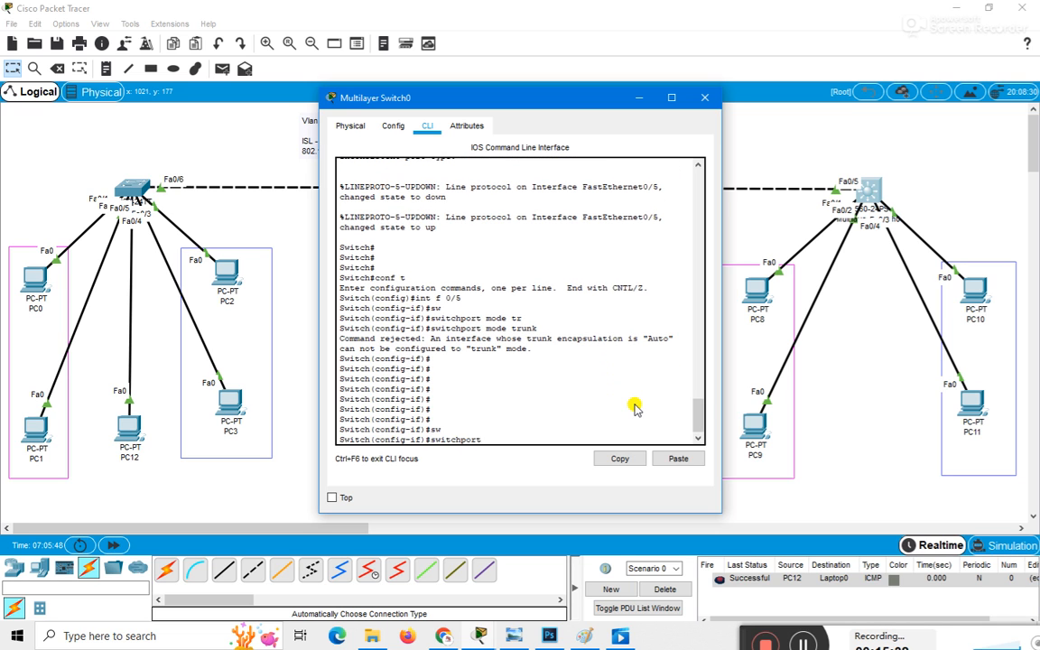
{"action": "type", "text": "mo"}
{"action": "key", "text": "Tab"}
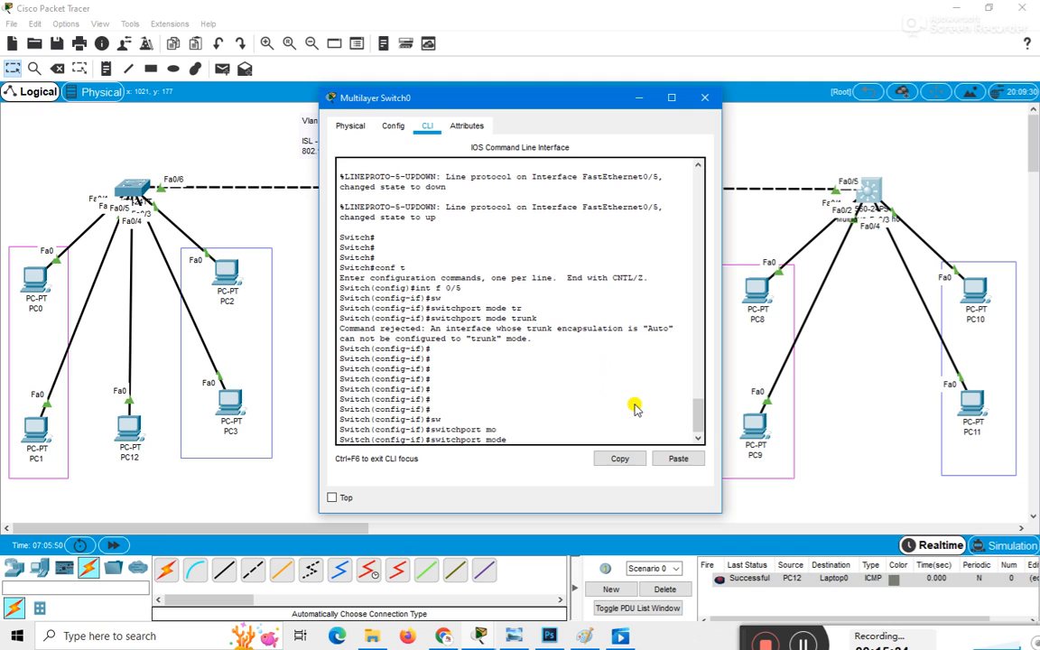
{"action": "type", "text": "tr"}
{"action": "key", "text": "Tab"}
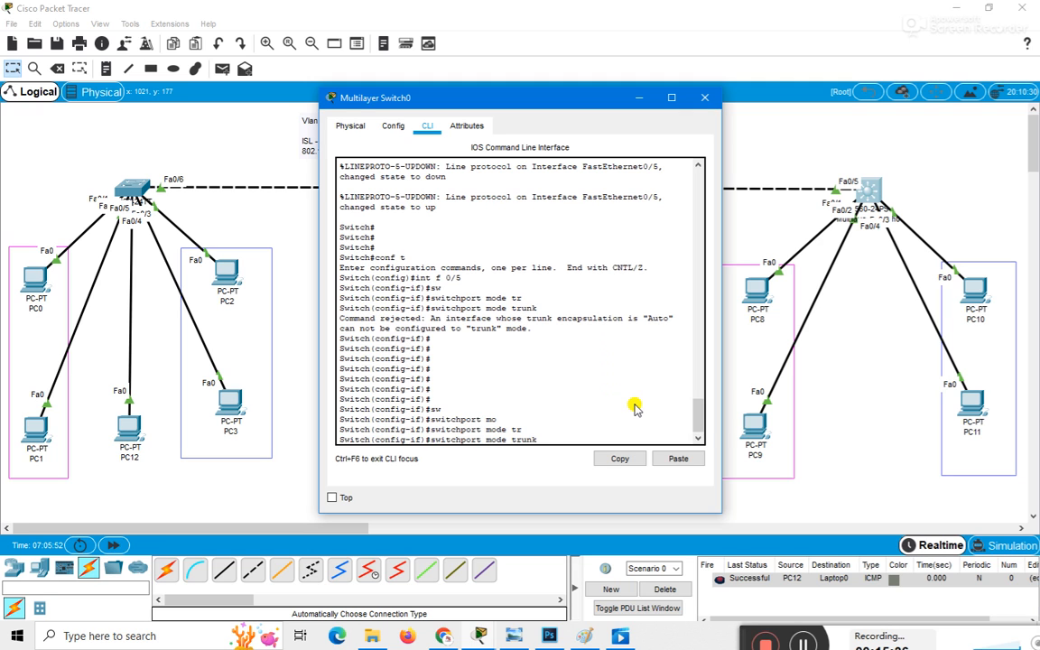
{"action": "type", "text": "e"}
{"action": "key", "text": "Tab"}
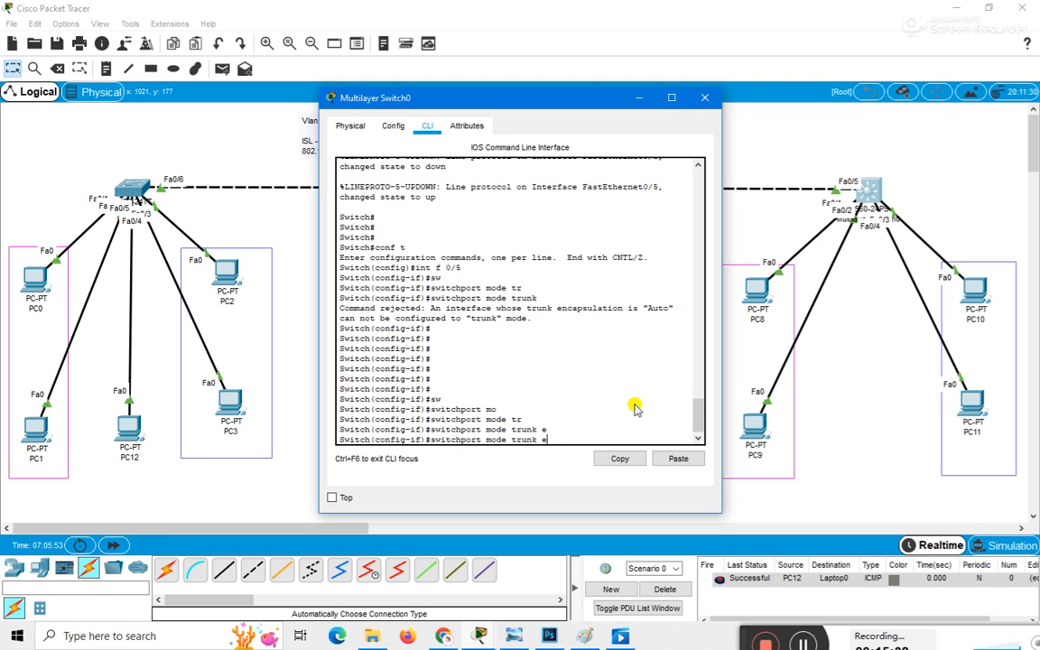
{"action": "type", "text": "n"}
{"action": "key", "text": "Tab"}
{"action": "key", "text": "Tab"}
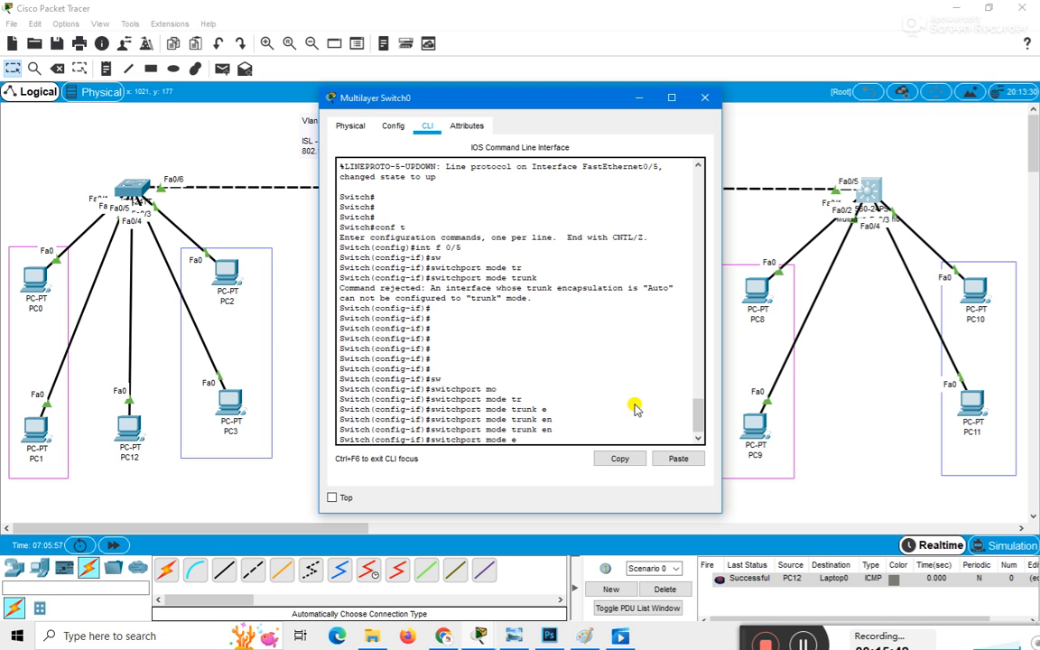
{"action": "type", "text": "n"}
{"action": "key", "text": "Tab"}
{"action": "key", "text": "BackSpace"}
{"action": "key", "text": "BackSpace"}
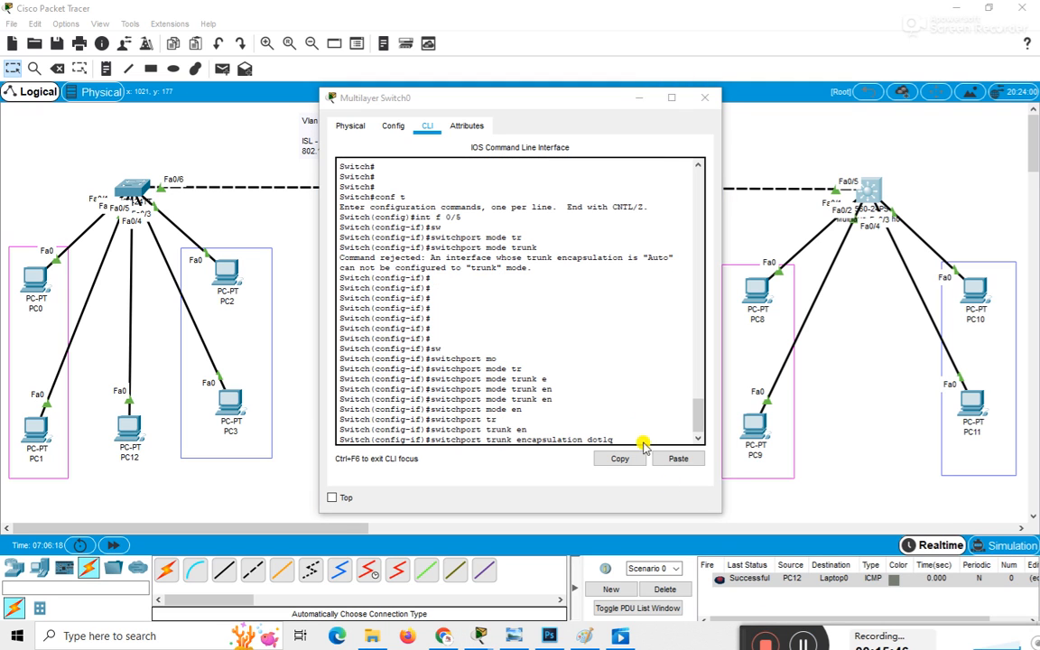
Set the trunk encapsulation of Multilayer Switch0's f 0/5 interface to 802.1Q with switchport trunk encapsulation dot1q
{"action": "left_click", "coordinate": [641, 436]}
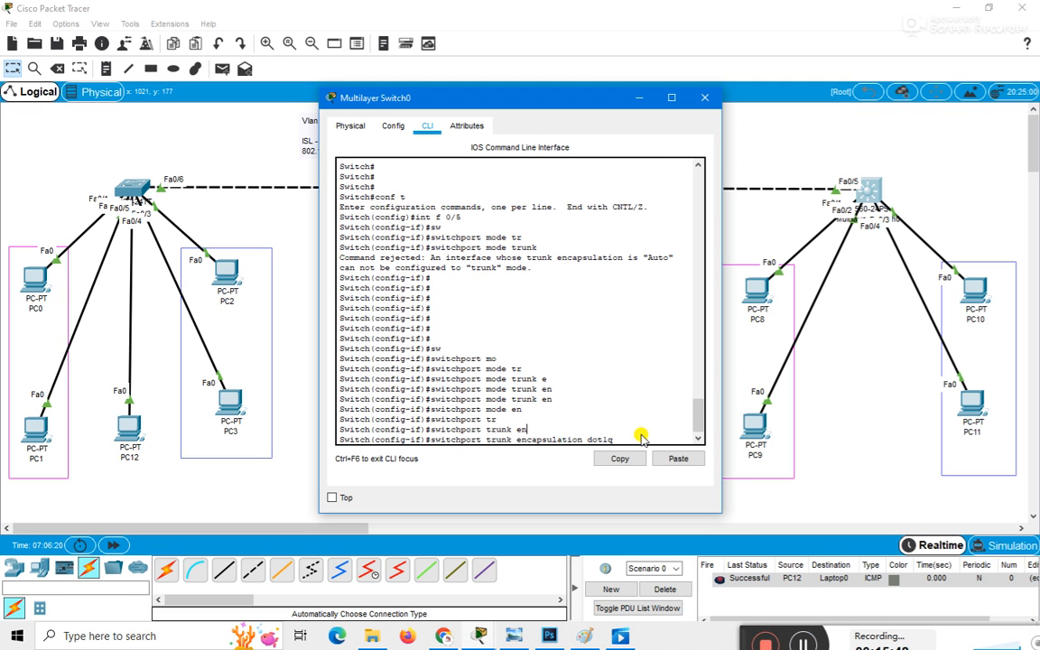
{"action": "key", "text": "BackSpace"}
{"action": "key", "text": "BackSpace"}
{"action": "key", "text": "BackSpace"}
{"action": "key", "text": "BackSpace"}
{"action": "key", "text": "BackSpace"}
{"action": "key", "text": "BackSpace"}
{"action": "key", "text": "BackSpace"}
{"action": "key", "text": "BackSpace"}
{"action": "key", "text": "BackSpace"}
{"action": "key", "text": "BackSpace"}
{"action": "key", "text": "BackSpace"}
{"action": "key", "text": "BackSpace"}
{"action": "key", "text": "BackSpace"}
{"action": "key", "text": "BackSpace"}
{"action": "key", "text": "BackSpace"}
{"action": "key", "text": "BackSpace"}
{"action": "key", "text": "BackSpace"}
{"action": "key", "text": "BackSpace"}
{"action": "key", "text": "BackSpace"}
{"action": "key", "text": "BackSpace"}
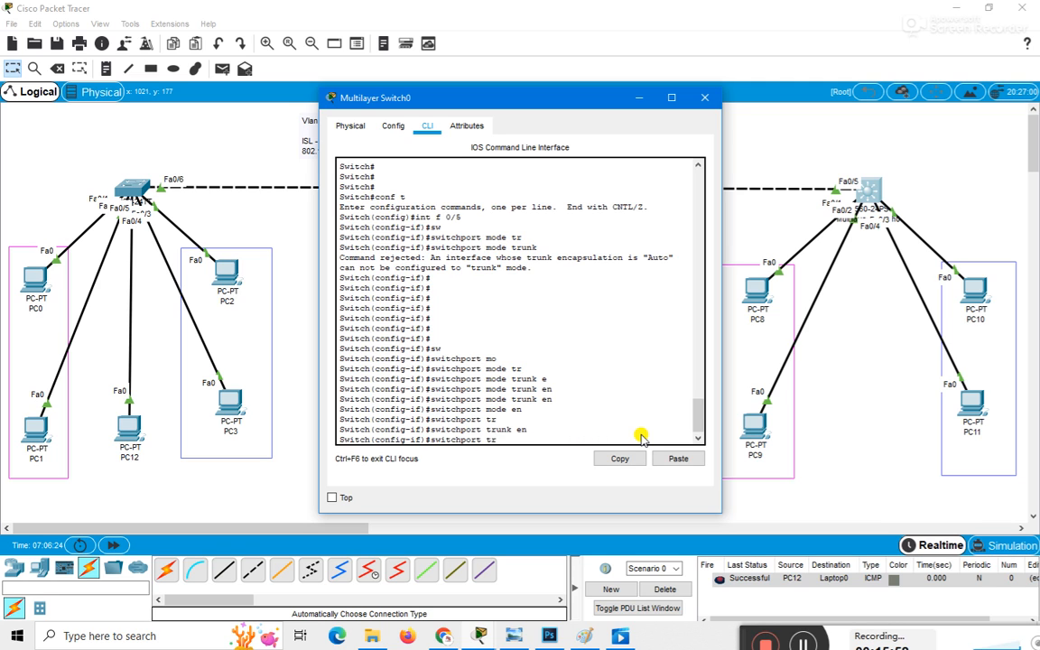
{"action": "key", "text": "Tab"}
{"action": "type", "text": "en"}
{"action": "key", "text": "Tab"}
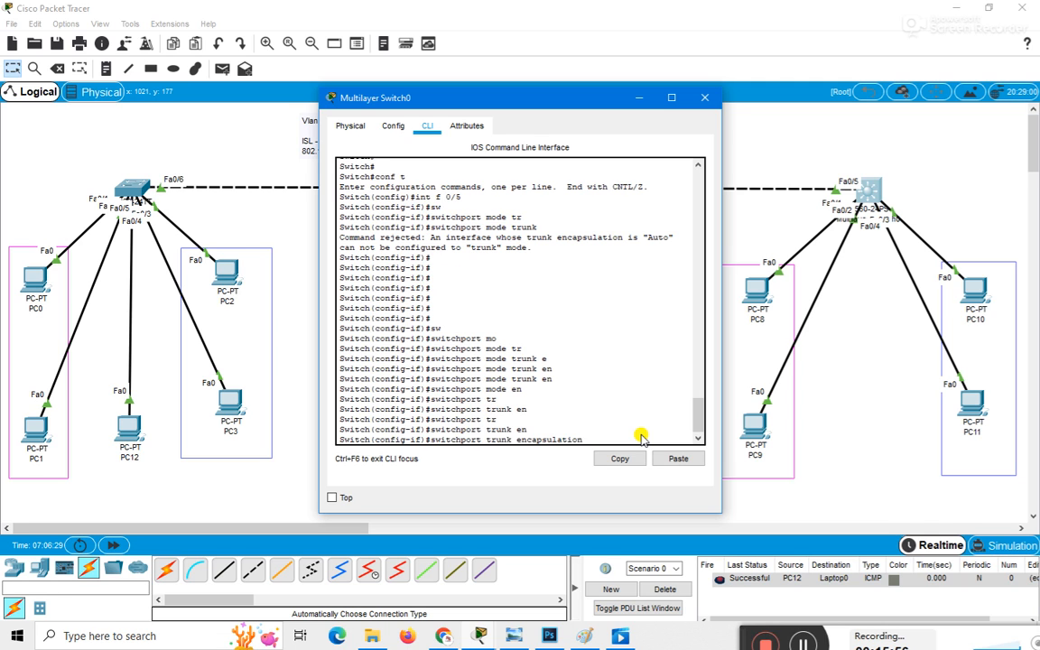
{"action": "type", "text": "dot"}
{"action": "left_click_drag", "start_coordinate": [433, 101], "coordinate": [535, 106]}
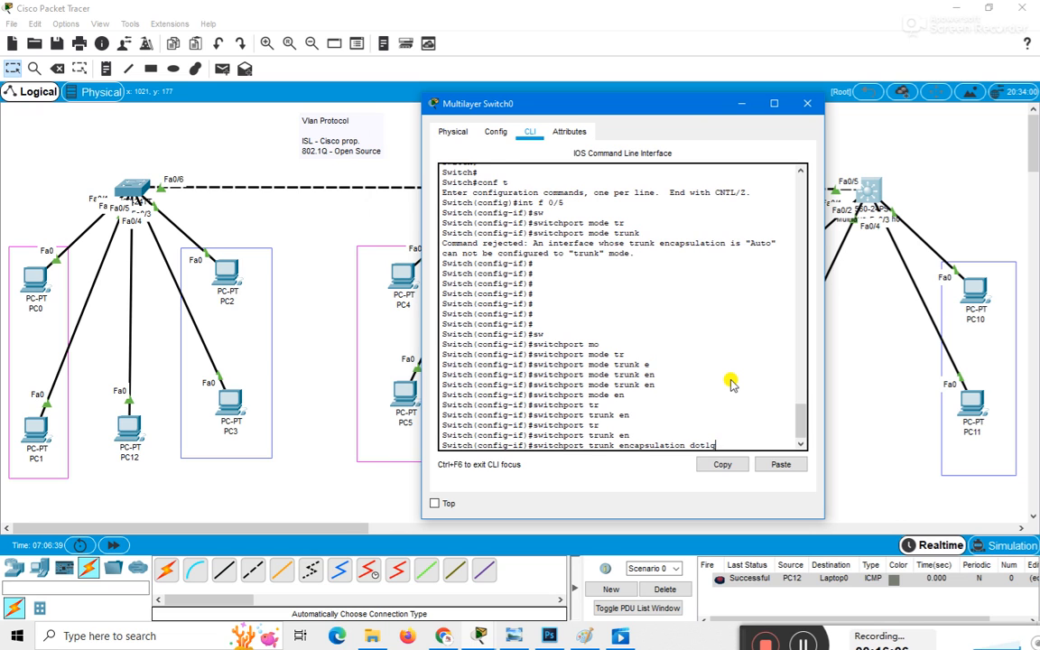
{"action": "key", "text": "Return"}
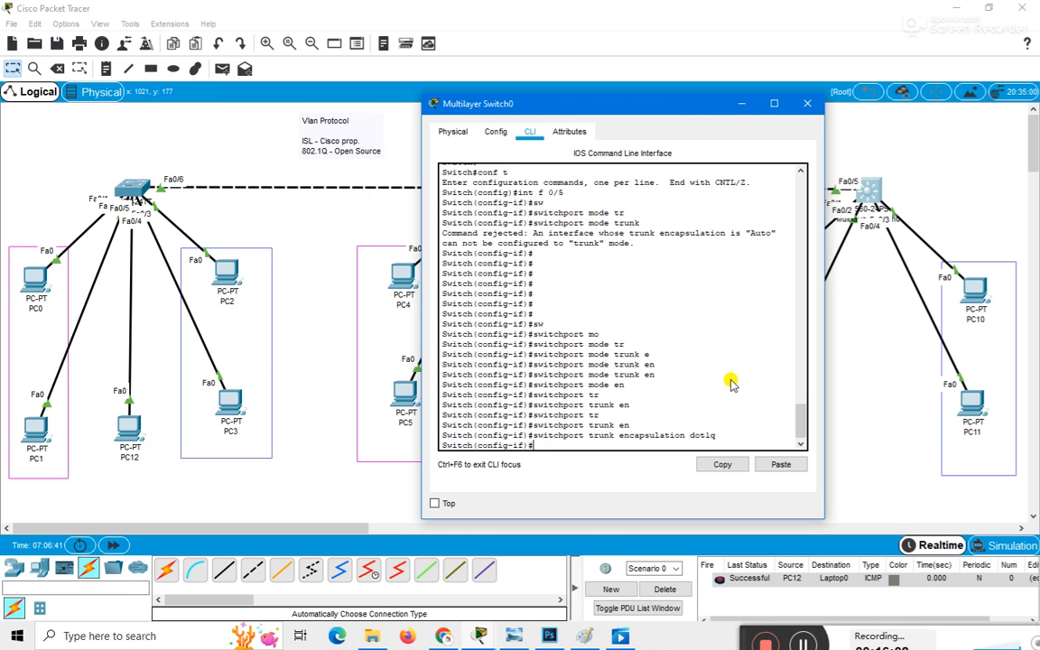
Examine the Fa0/5 encapsulation on Multilayer Switch0 with do sh int trunk, comparing it with the encapsulation command entered
{"action": "type", "text": "do int"}
{"action": "key", "text": "Tab"}
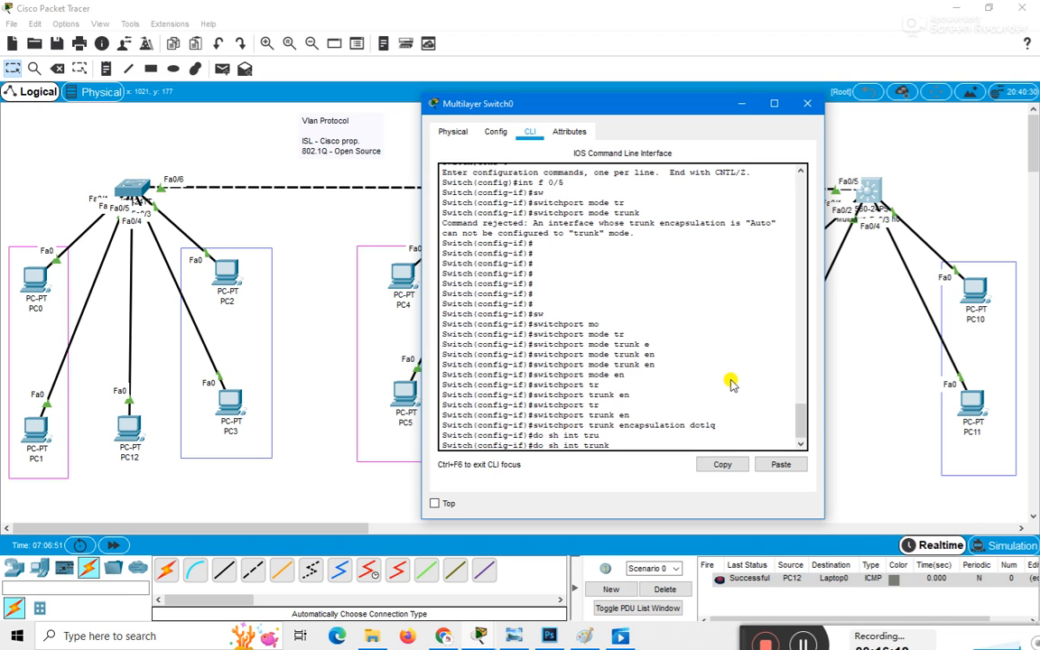
{"action": "type", "text": "nk"}
{"action": "key", "text": "Return"}
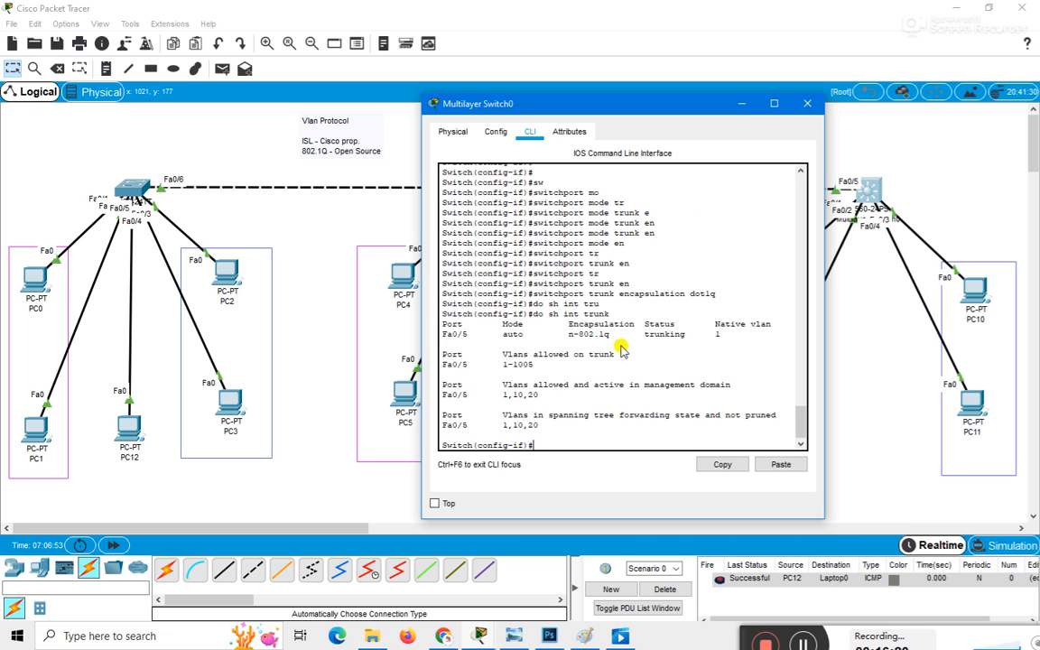
{"action": "left_click_drag", "start_coordinate": [614, 337], "coordinate": [581, 337]}
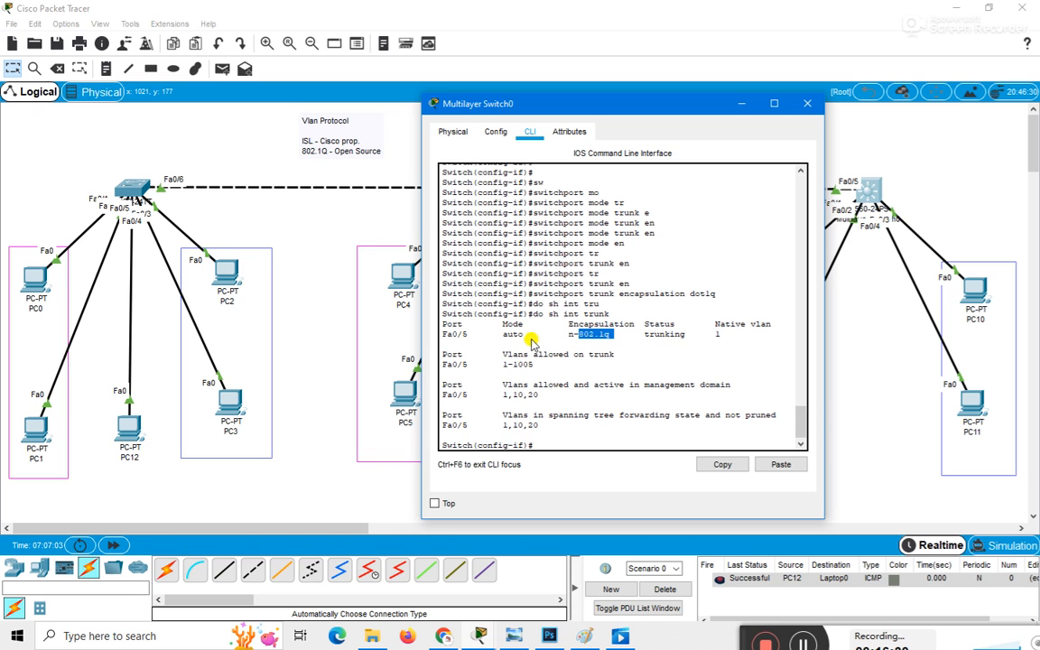
{"action": "left_click", "coordinate": [723, 300]}
{"action": "left_click_drag", "start_coordinate": [708, 296], "coordinate": [592, 295]}
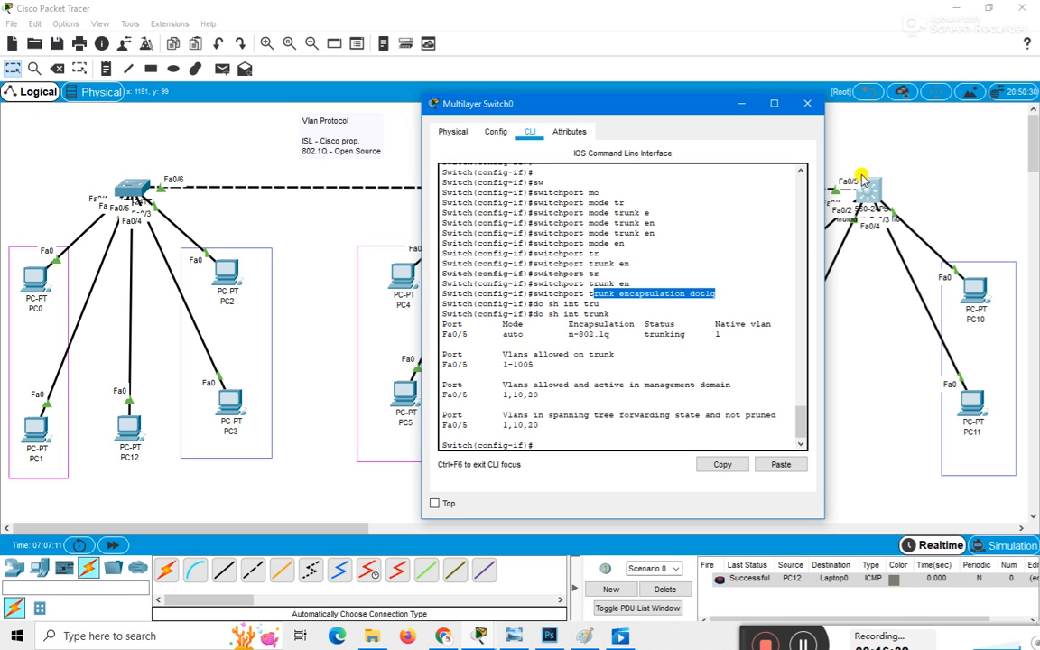
Minimize Multilayer Switch0's window and show the available switch models
{"action": "left_click", "coordinate": [744, 107]}
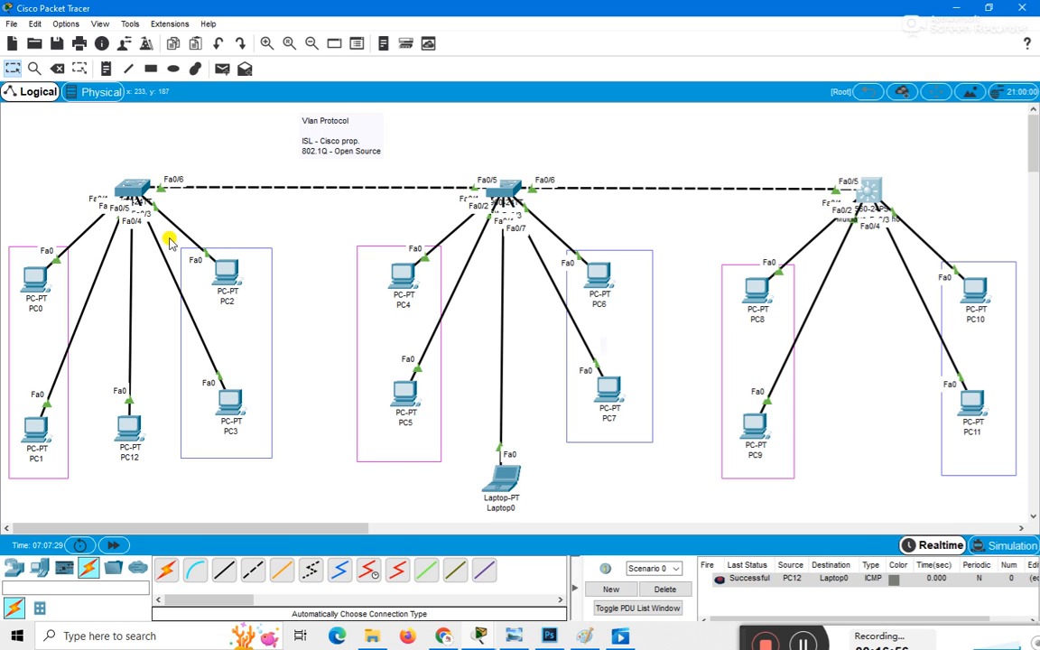
{"action": "left_click", "coordinate": [13, 567]}
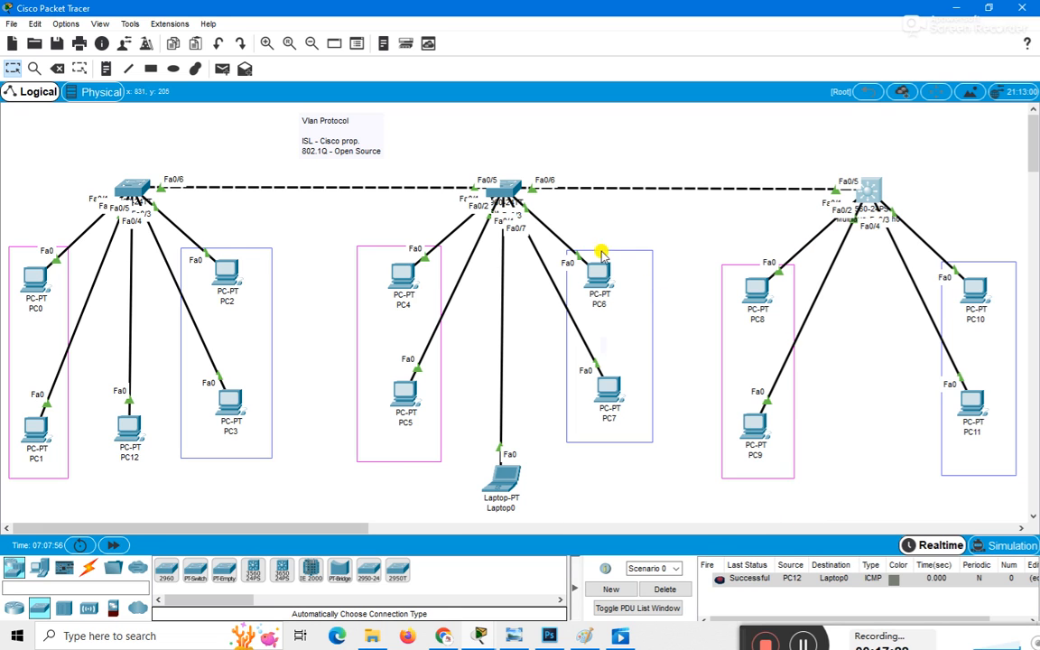
Send a simple PDU from PC11 to PC7 to test connectivity across the trunk
{"action": "left_click", "coordinate": [221, 69]}
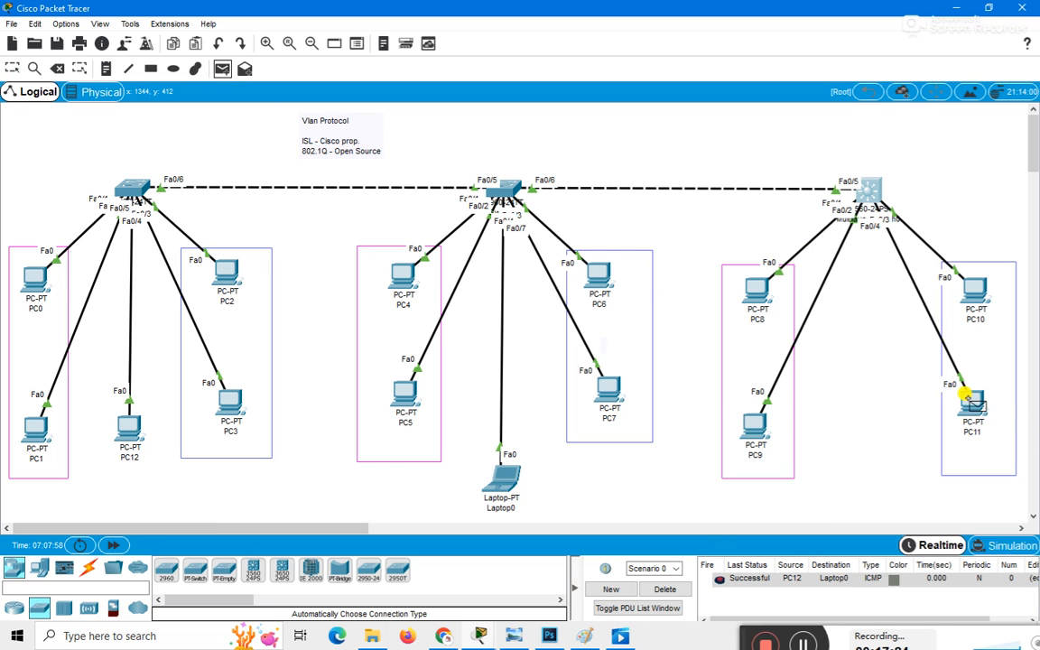
{"action": "left_click", "coordinate": [968, 400]}
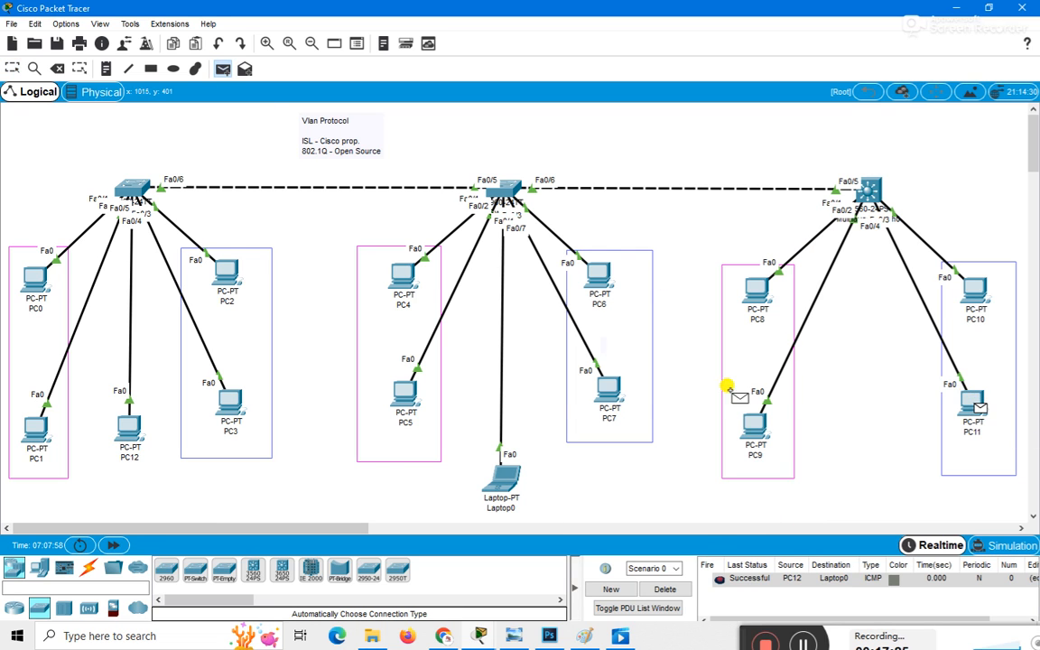
{"action": "left_click", "coordinate": [608, 390]}
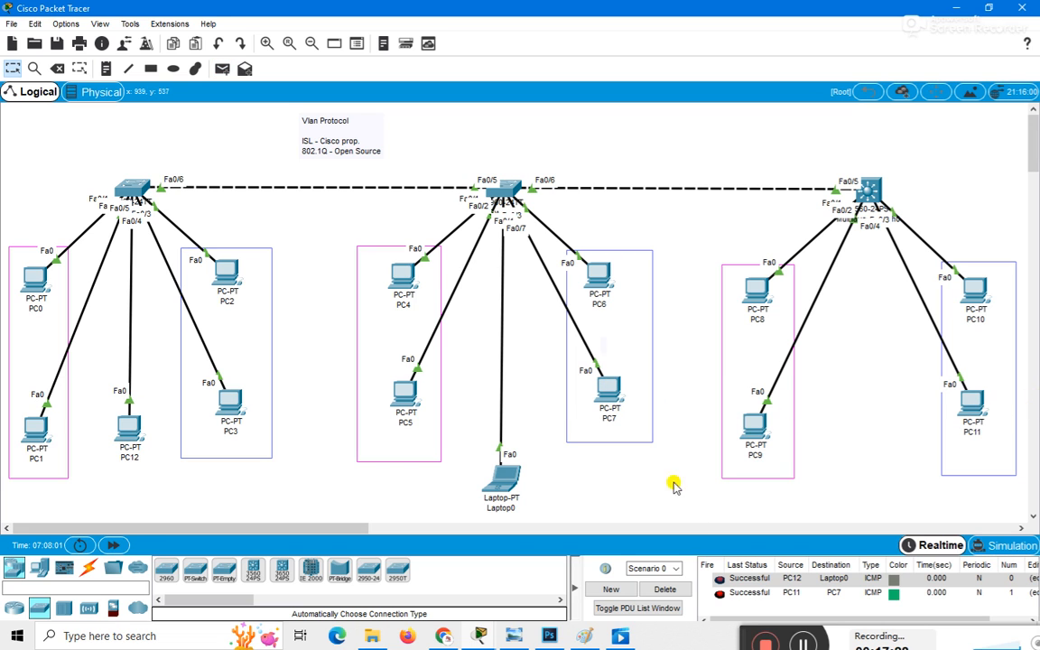
Clear the PDU list and send a simple PDU from PC11 to PC3
{"action": "left_click", "coordinate": [666, 589]}
{"action": "left_click", "coordinate": [222, 69]}
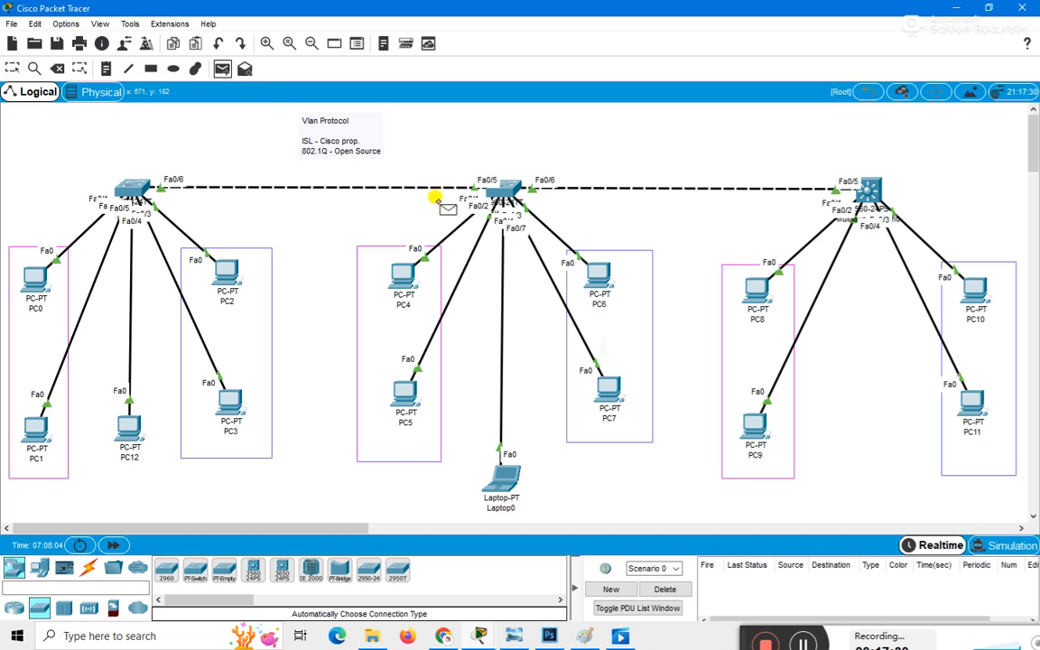
{"action": "left_click", "coordinate": [965, 402]}
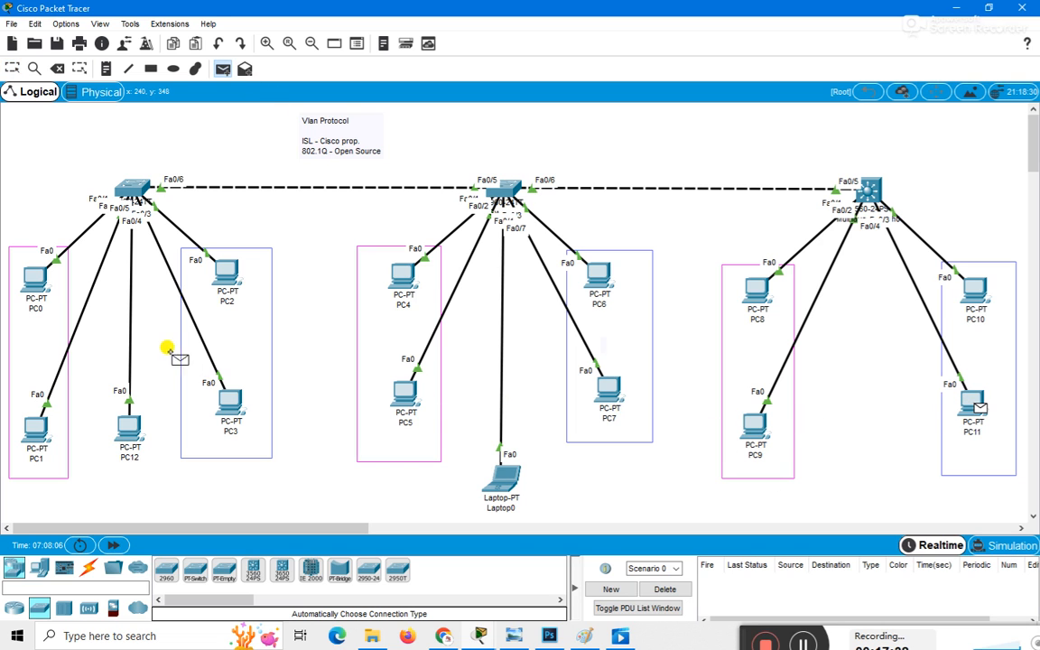
{"action": "left_click", "coordinate": [226, 397]}
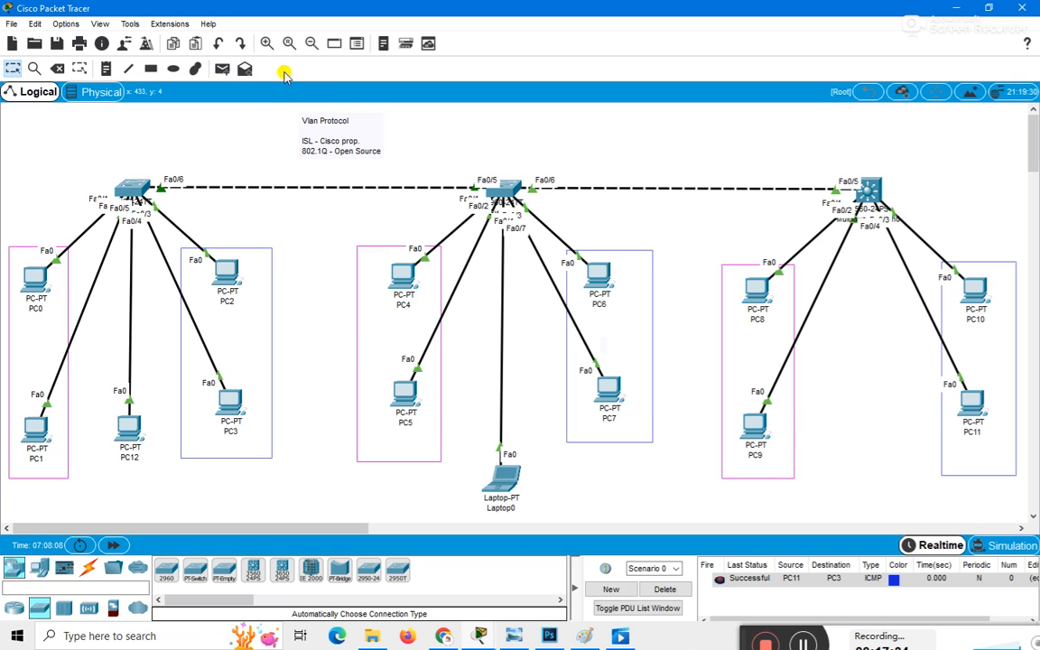
Send a simple PDU from PC9 to PC5
{"action": "left_click", "coordinate": [223, 68]}
{"action": "left_click", "coordinate": [746, 407]}
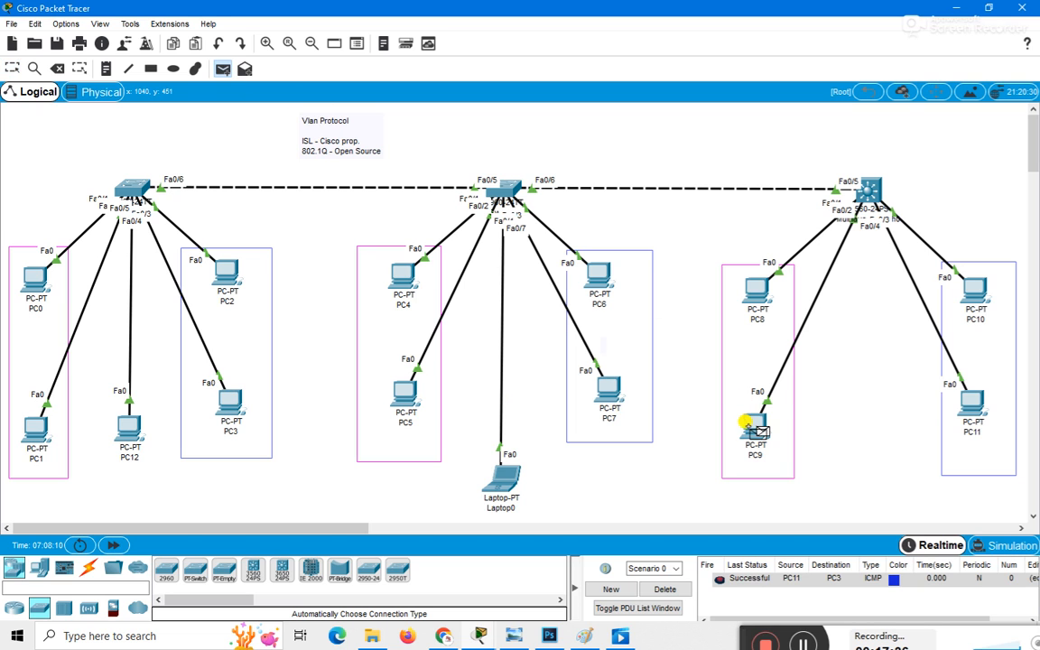
{"action": "left_click", "coordinate": [402, 387]}
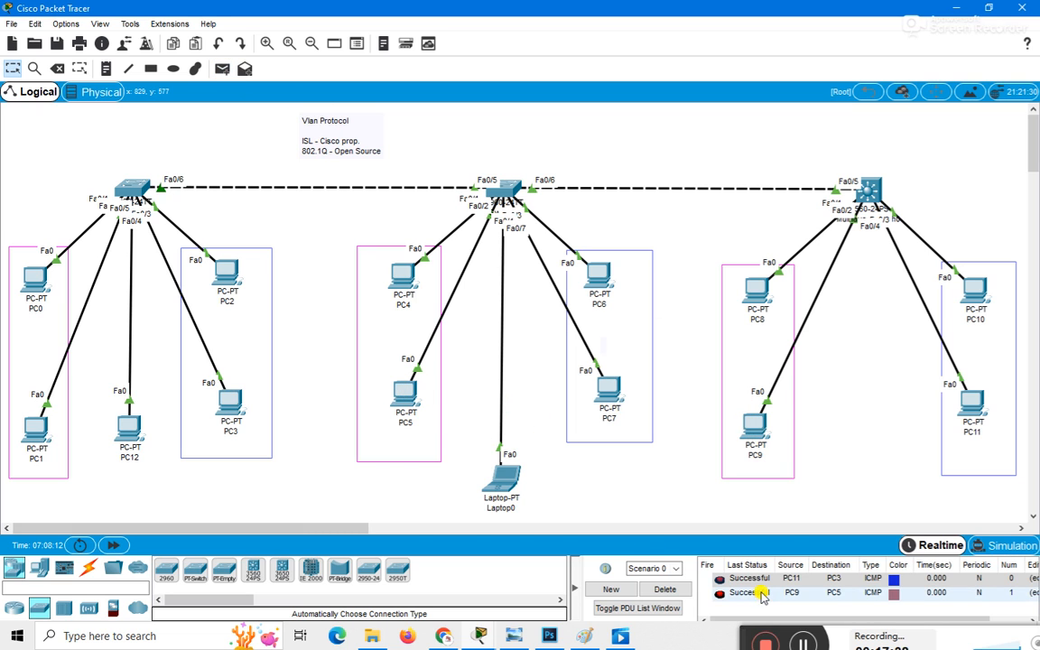
Test connectivity from PC8 to PC0 with a simple PDU, clearing the PDU list before and after the test
{"action": "left_click", "coordinate": [665, 589]}
{"action": "left_click", "coordinate": [223, 69]}
{"action": "left_click", "coordinate": [746, 291]}
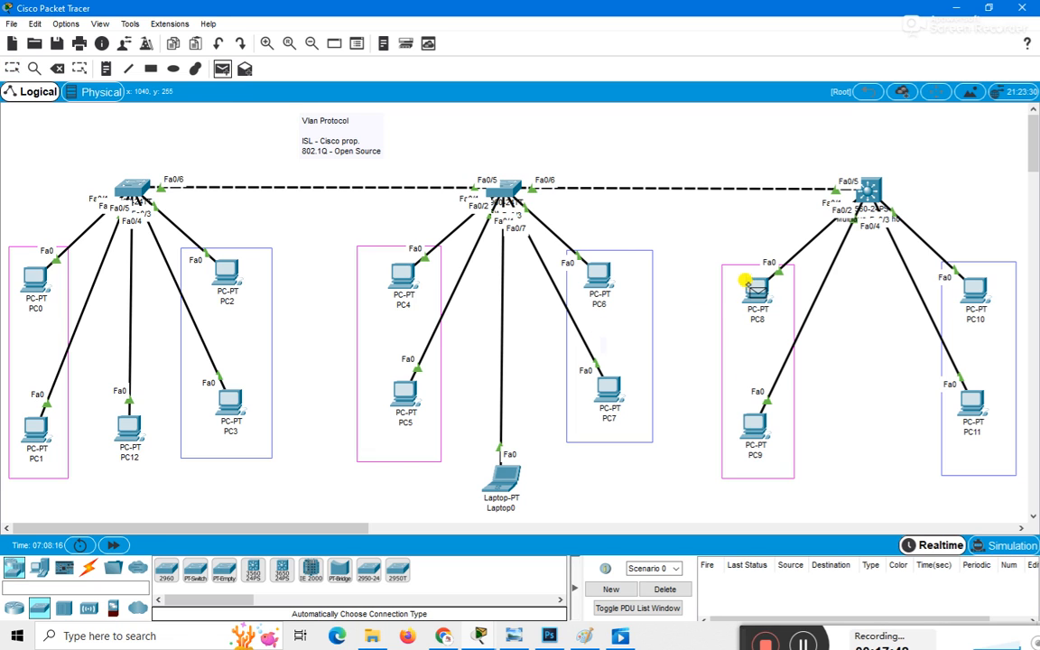
{"action": "left_click", "coordinate": [40, 282]}
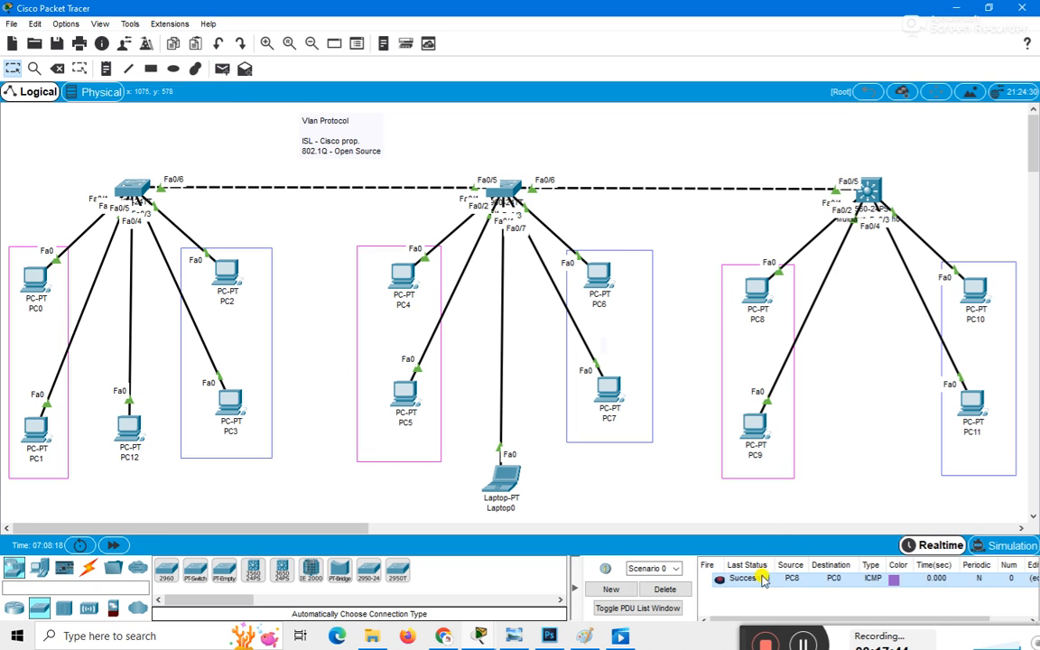
{"action": "left_click", "coordinate": [668, 590]}
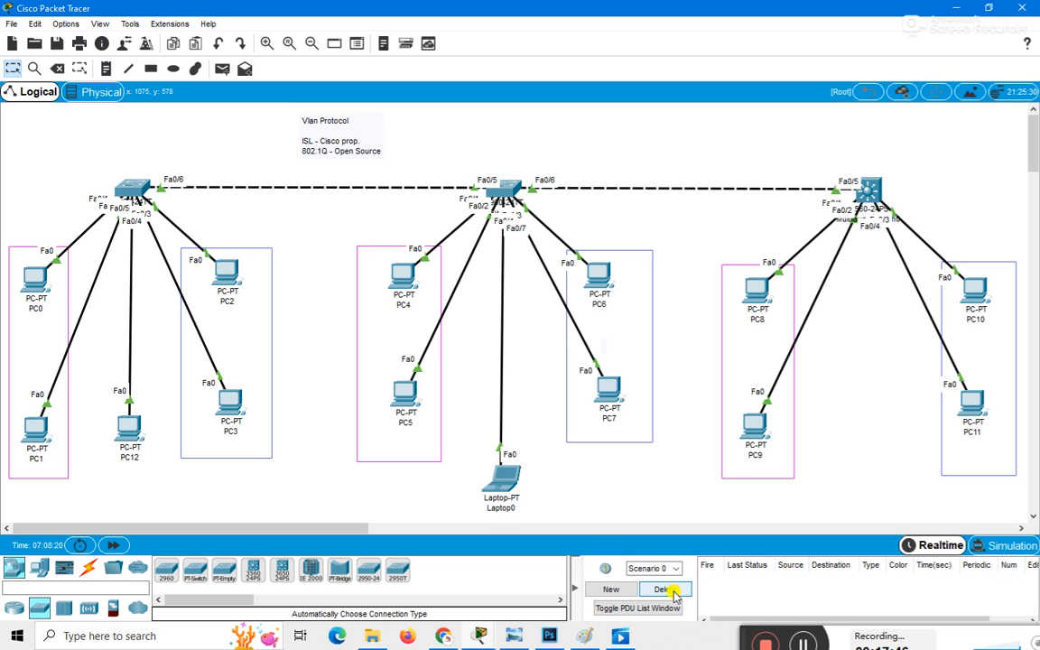
{"action": "left_click", "coordinate": [803, 643]}
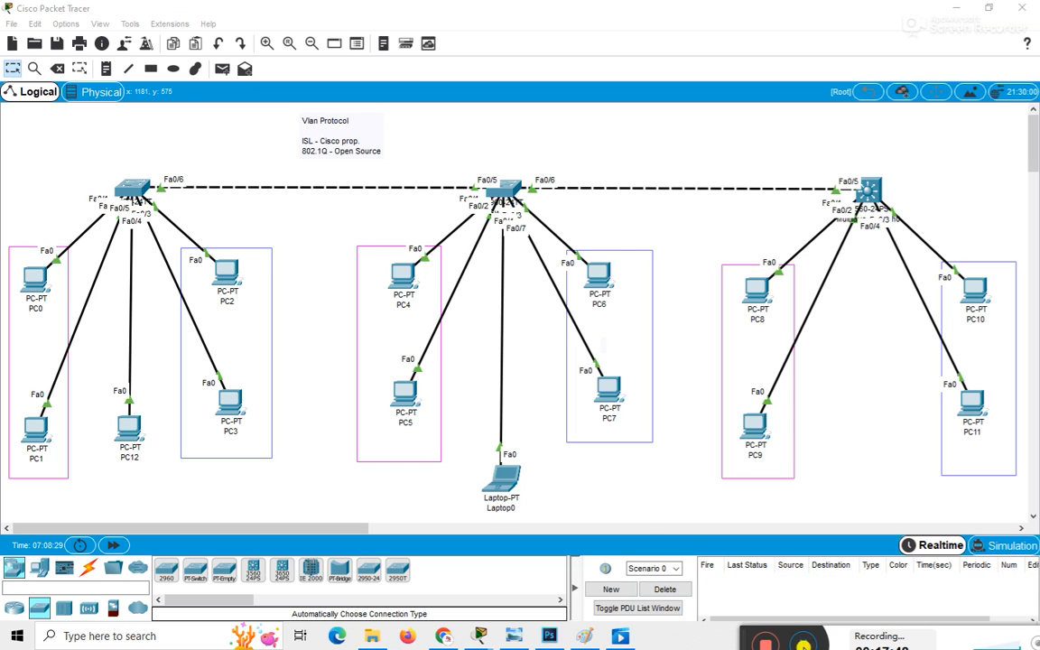
Place a note above the link between Switch1 and Multilayer Switch0 reading "Configuration Trunk on multilayer switch"
{"action": "left_click", "coordinate": [110, 70]}
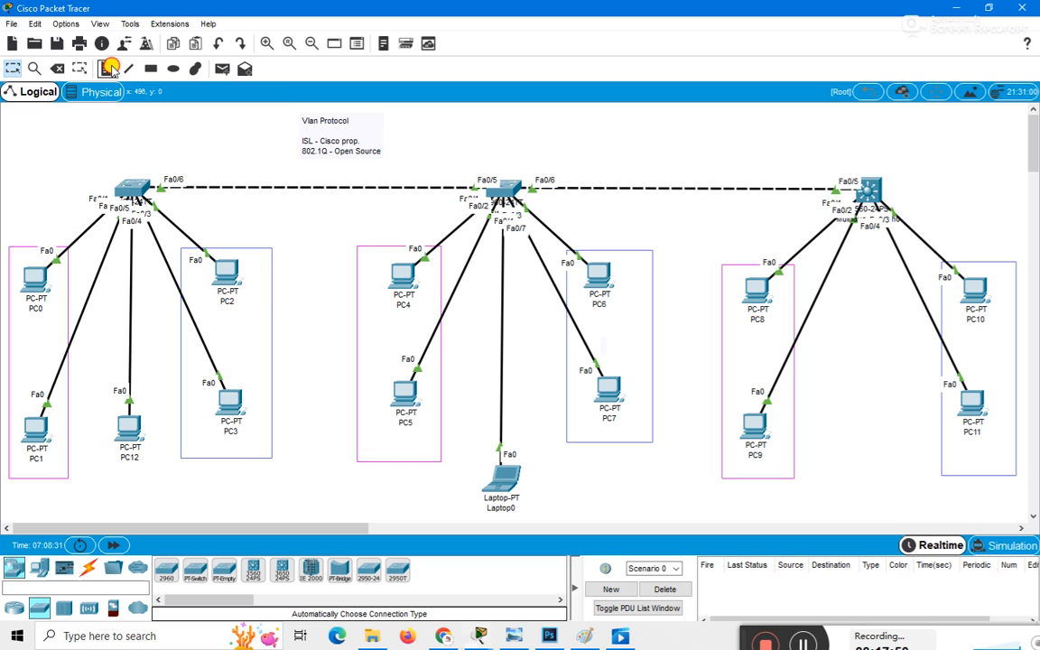
{"action": "left_click", "coordinate": [542, 128]}
{"action": "type", "text": "Configuration Trunk on multi"}
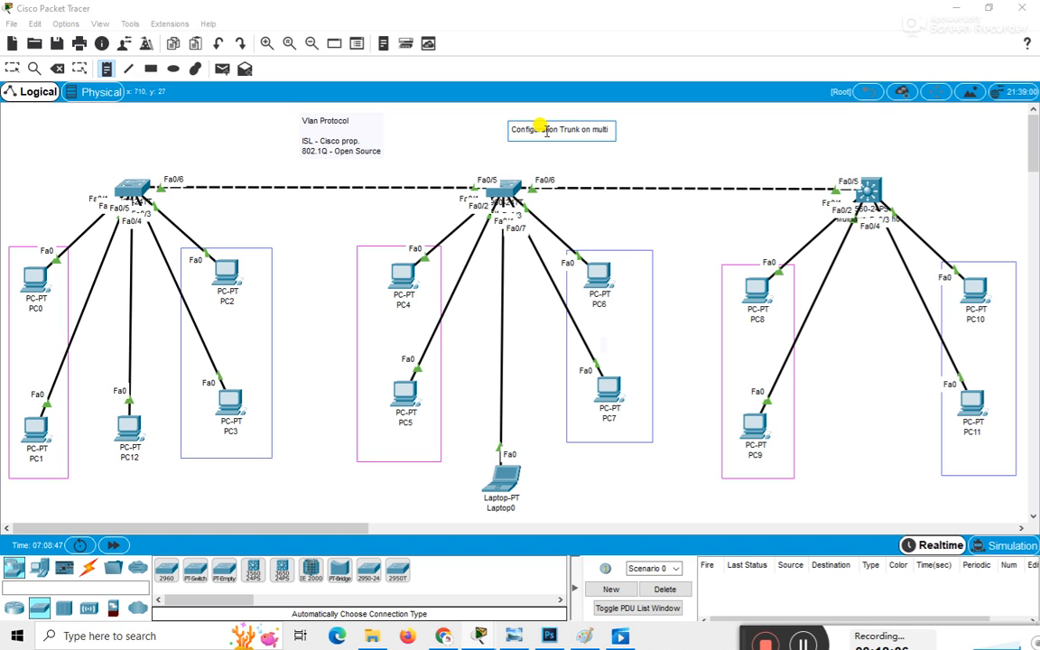
{"action": "type", "text": "layer switch"}
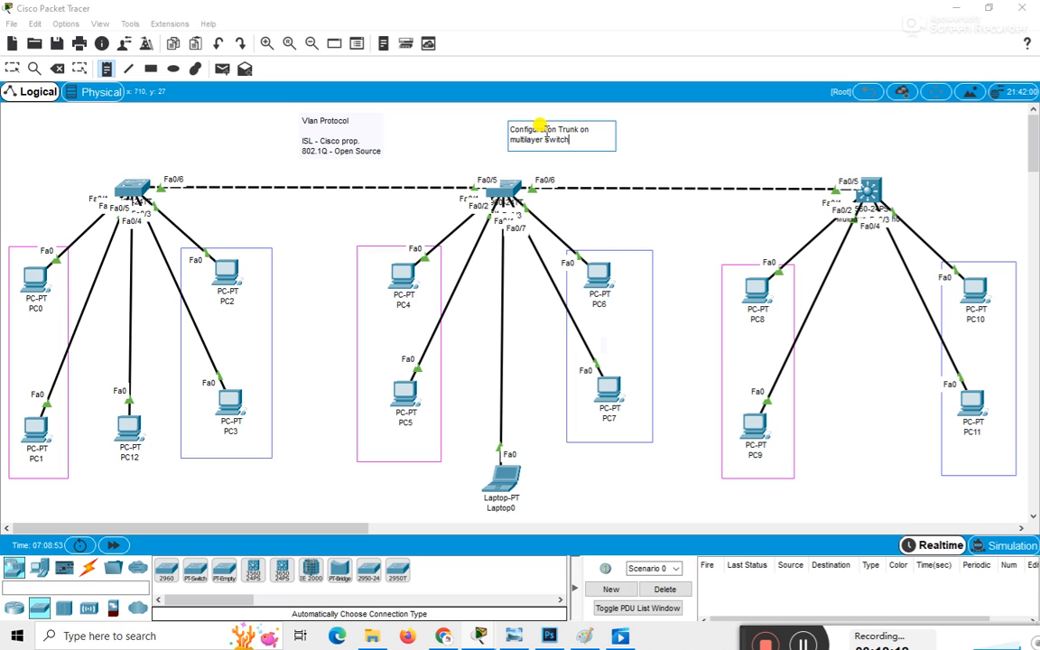
Finish the note without adding another one, and stop always showing port labels in the logical workspace
{"action": "left_click", "coordinate": [642, 131]}
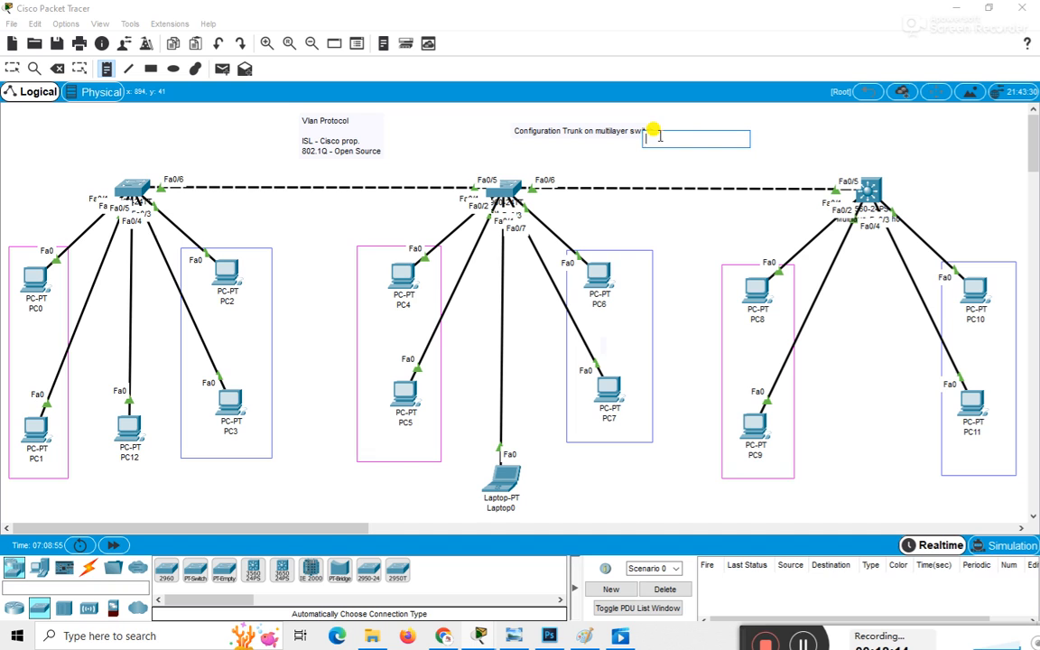
{"action": "key", "text": "Escape"}
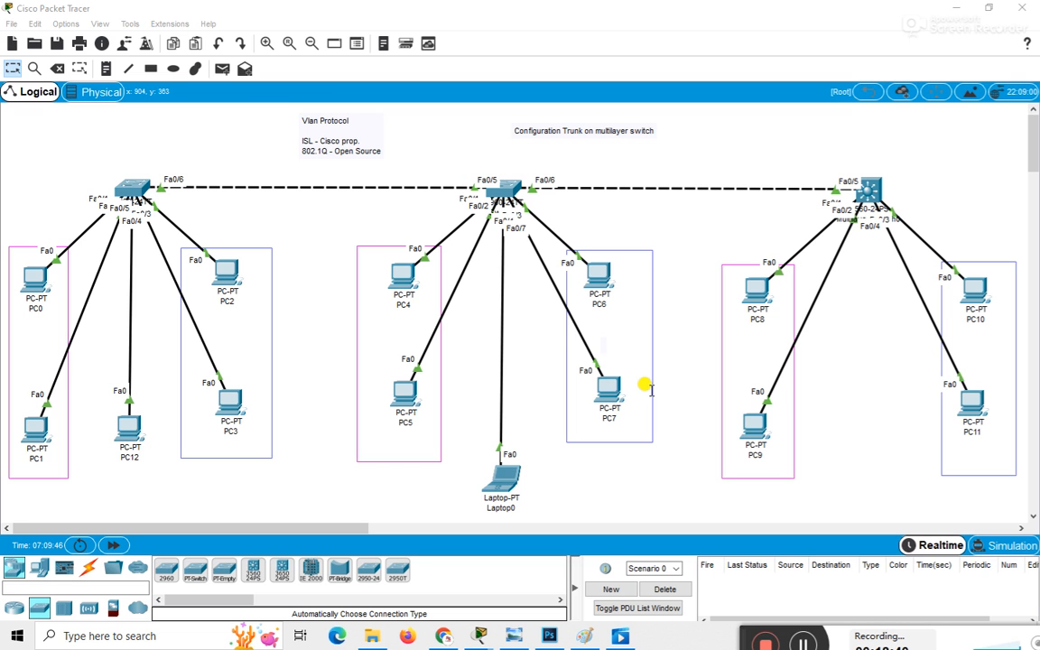
{"action": "left_click", "coordinate": [63, 24]}
{"action": "left_click", "coordinate": [93, 41]}
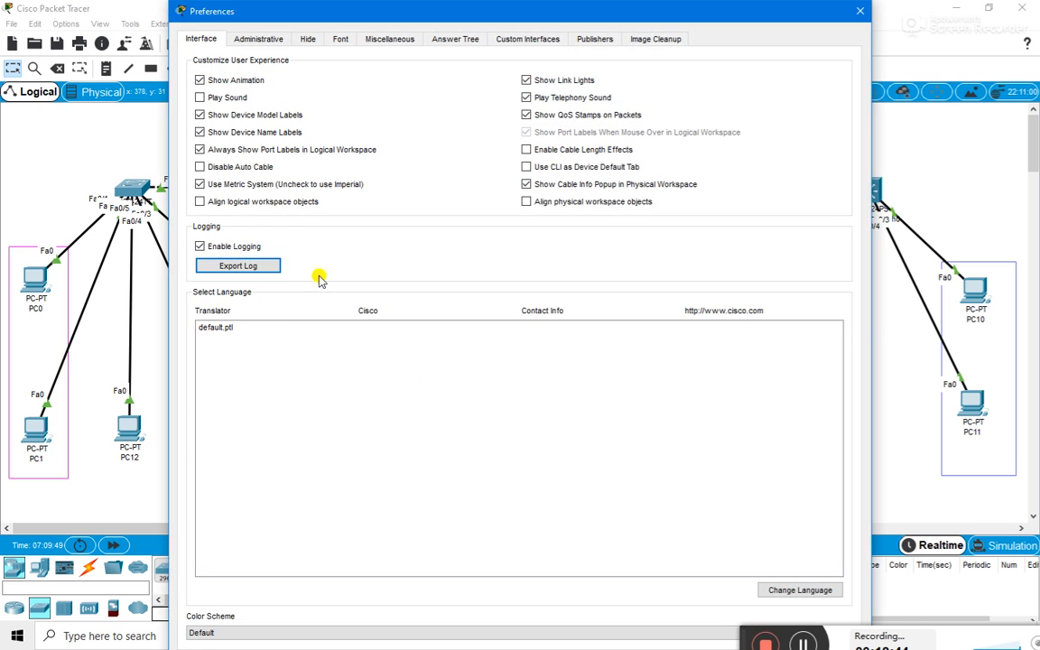
{"action": "left_click", "coordinate": [217, 147]}
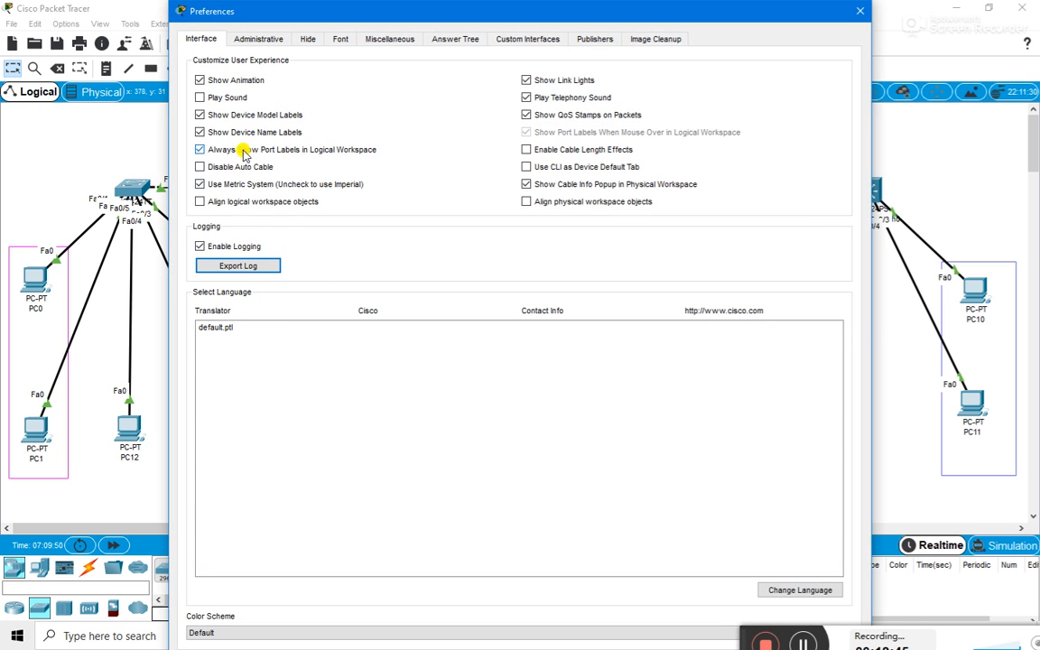
{"action": "left_click", "coordinate": [858, 11]}
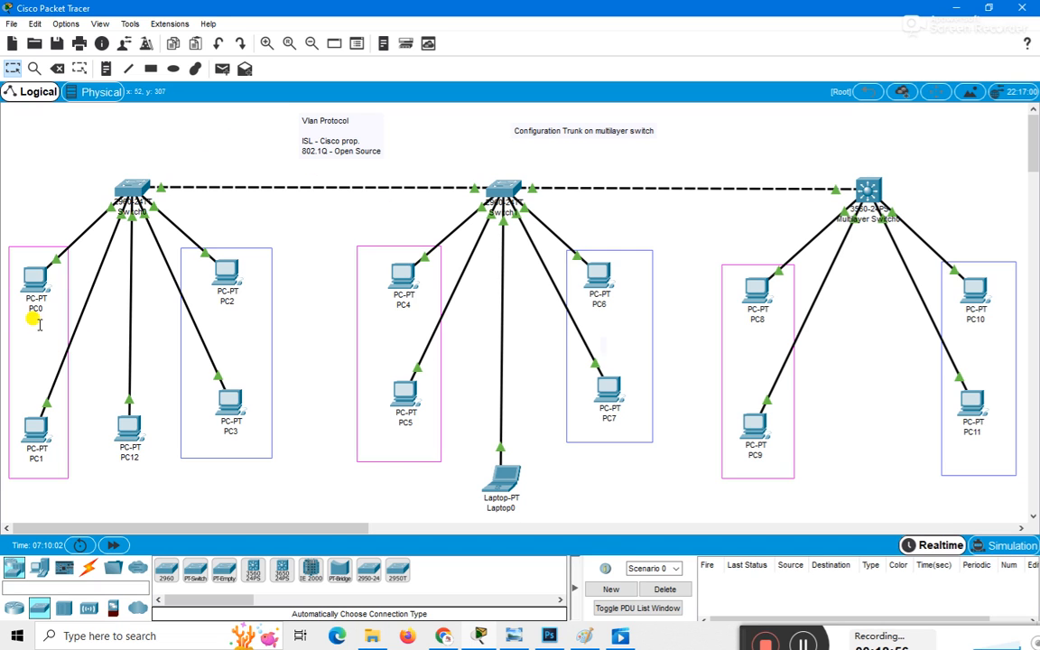
Test connectivity with simple PDUs from PC12 to Laptop0 and from PC2 to PC10
{"action": "left_click", "coordinate": [221, 68]}
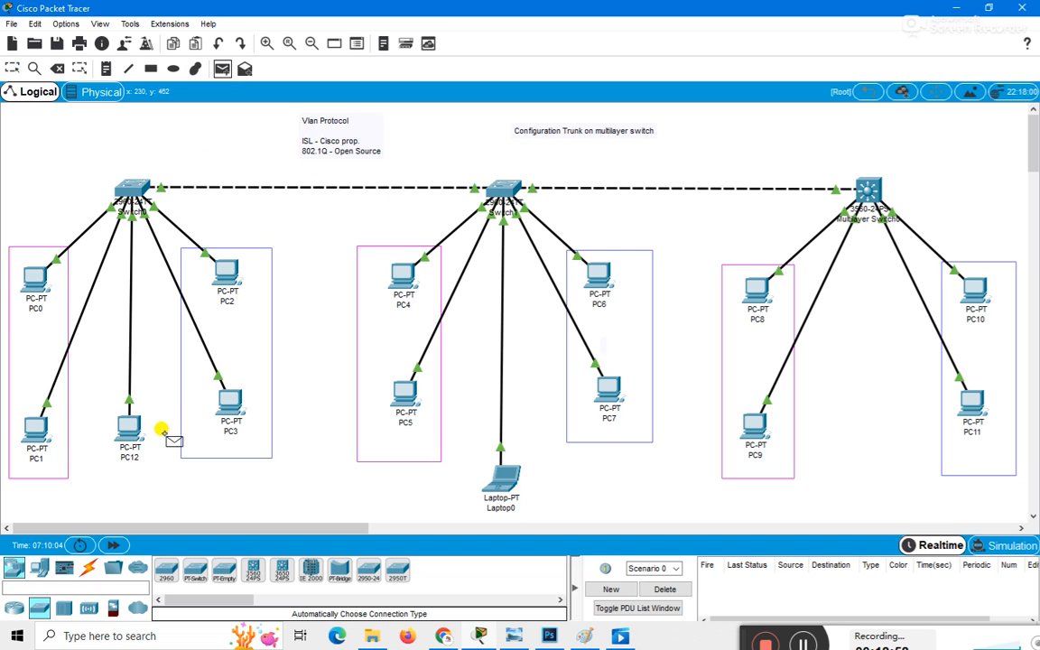
{"action": "left_click", "coordinate": [500, 477]}
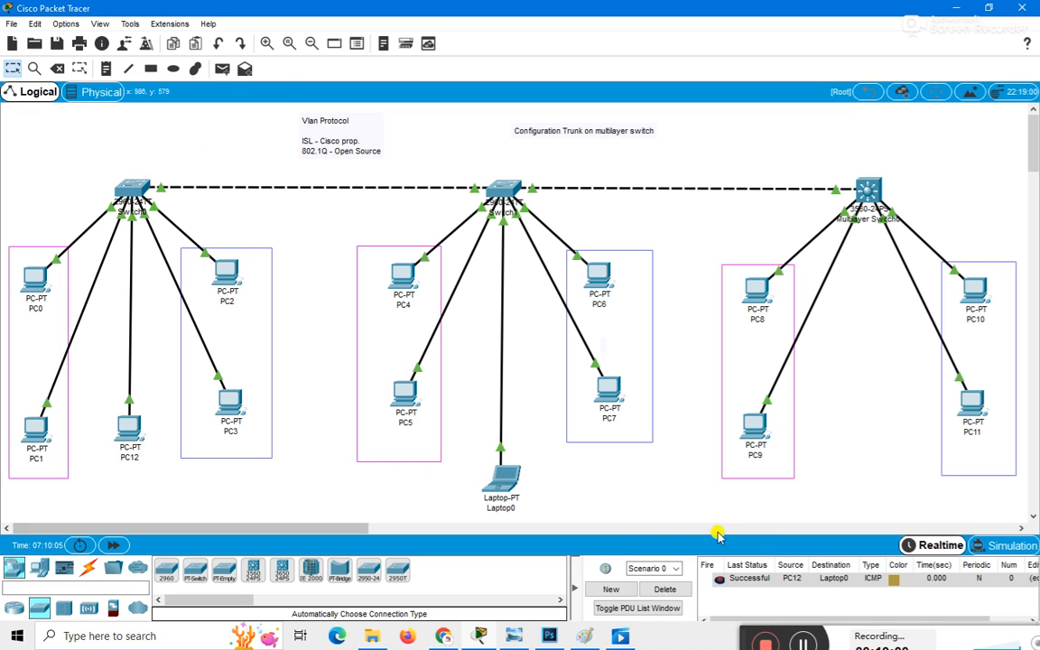
{"action": "left_click", "coordinate": [221, 69]}
{"action": "left_click", "coordinate": [224, 271]}
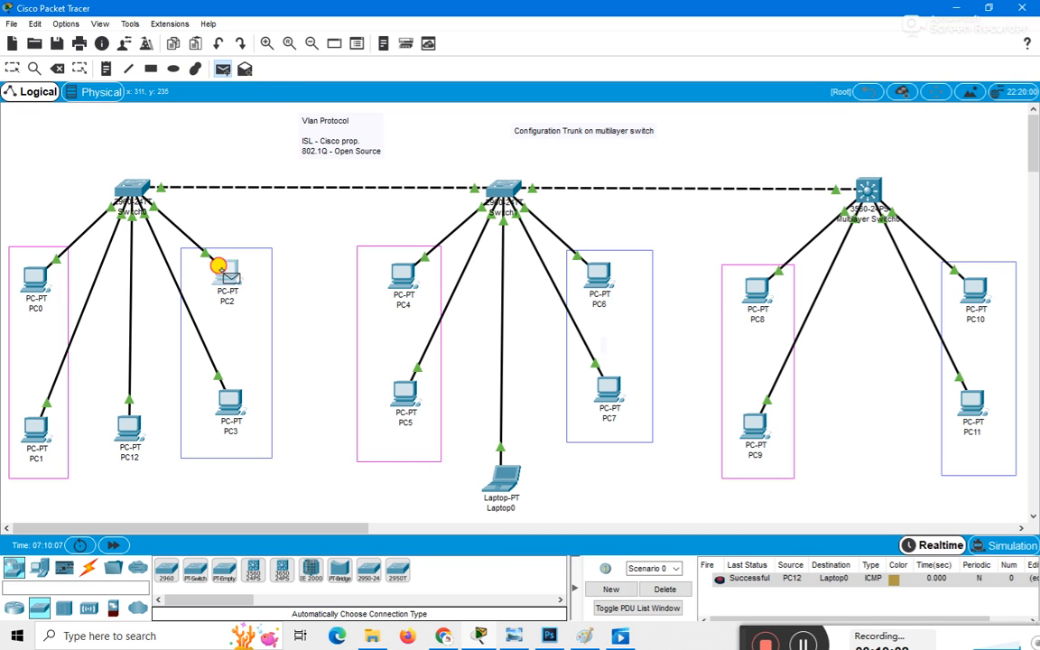
{"action": "left_click", "coordinate": [973, 287]}
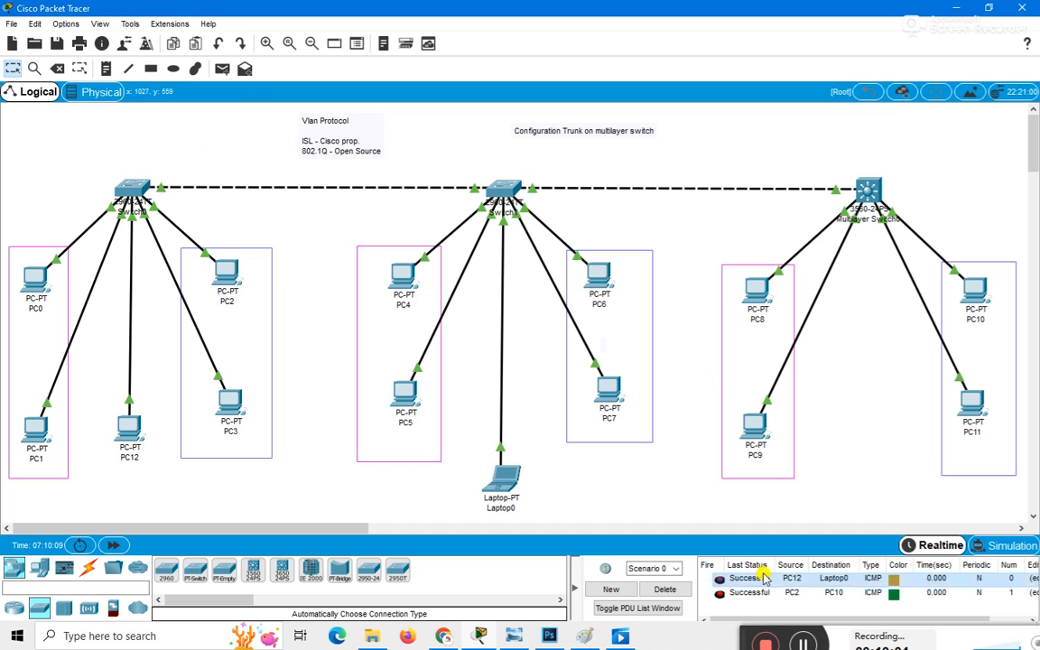
Clear the PDU list of Scenario 0 and minimize the window to show the desktop
{"action": "left_click", "coordinate": [684, 589]}
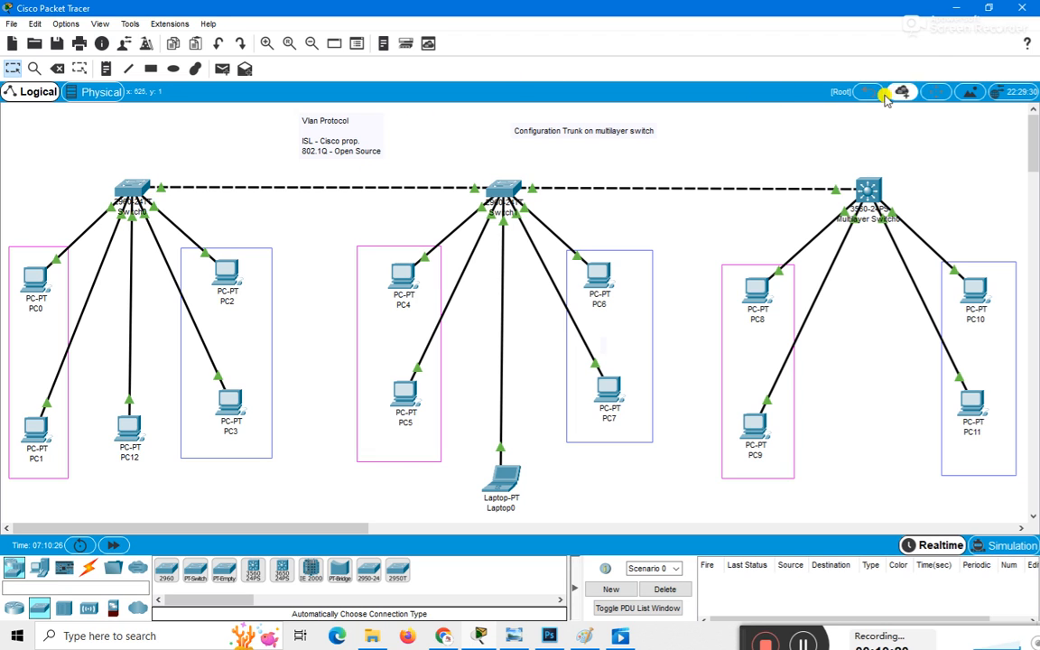
{"action": "left_click", "coordinate": [964, 8]}
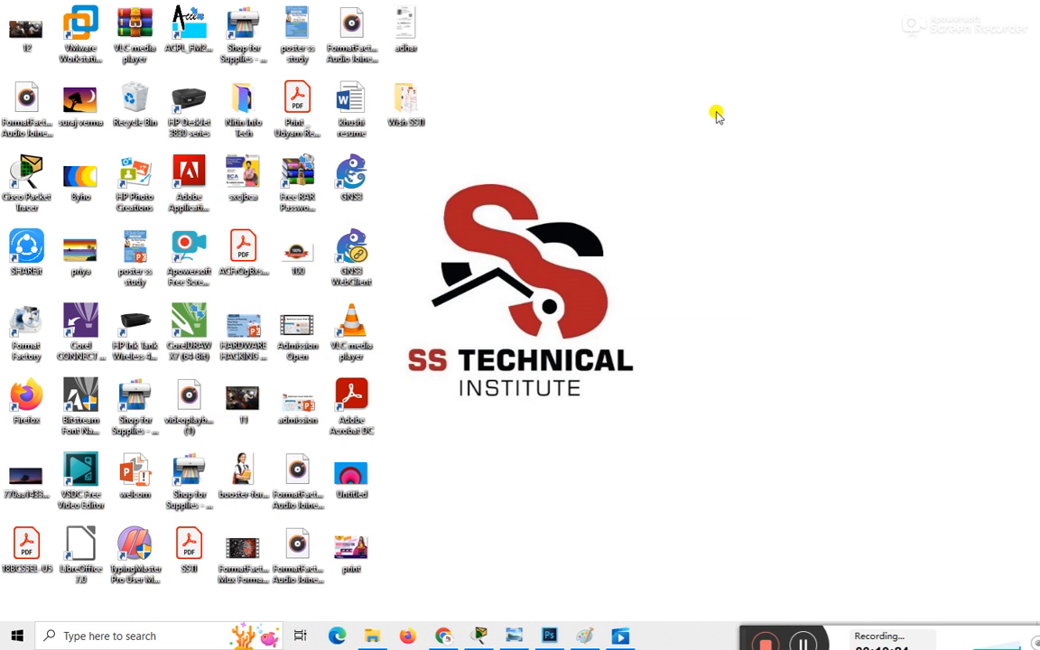